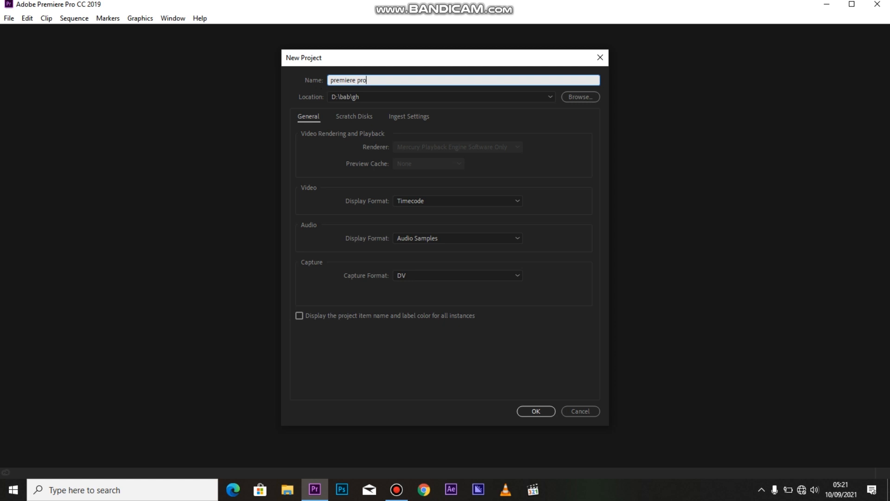
Step: Name the new project "premiere pro beginner toturial" and create it in D:\PHOTOS\premiere projects
{"action": "type", "text": "beginner toturial"}
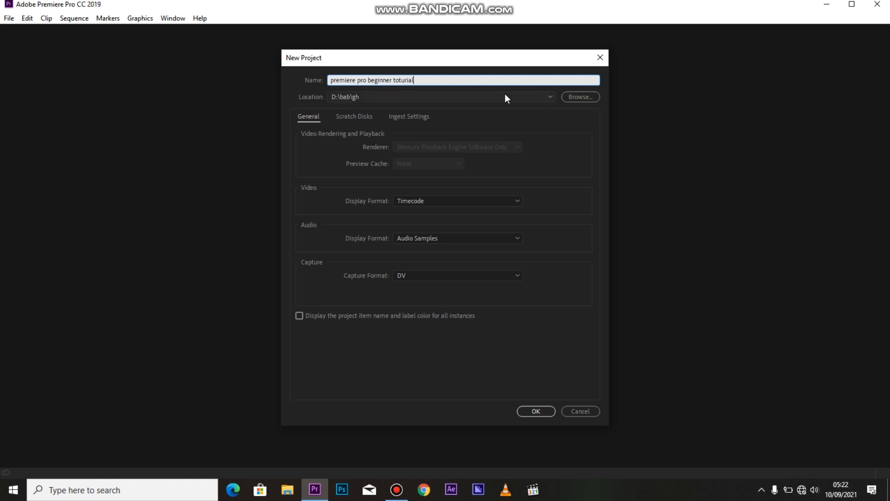
{"action": "left_click", "coordinate": [572, 96]}
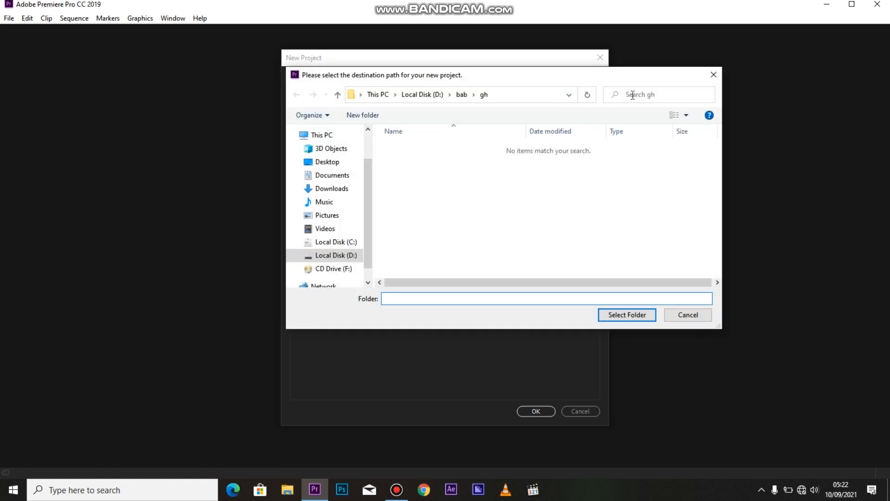
{"action": "left_click", "coordinate": [335, 255]}
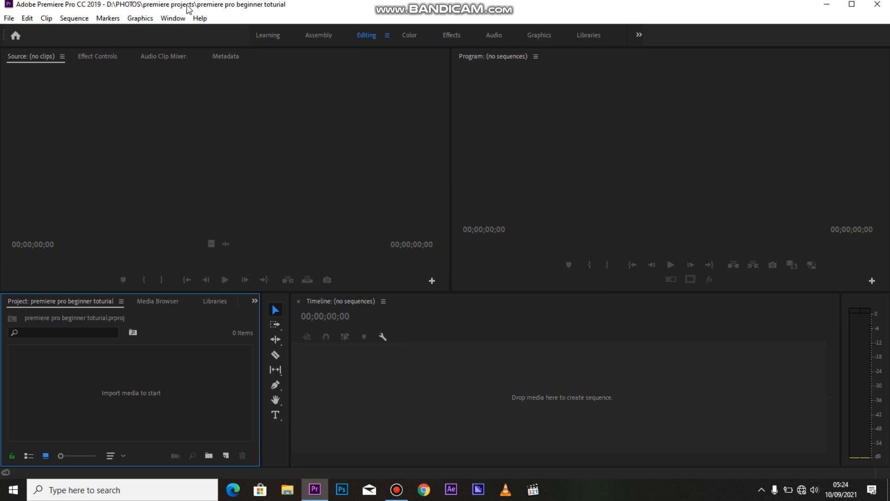
Step: Reset the Editing workspace to its saved layout
{"action": "left_click", "coordinate": [176, 18]}
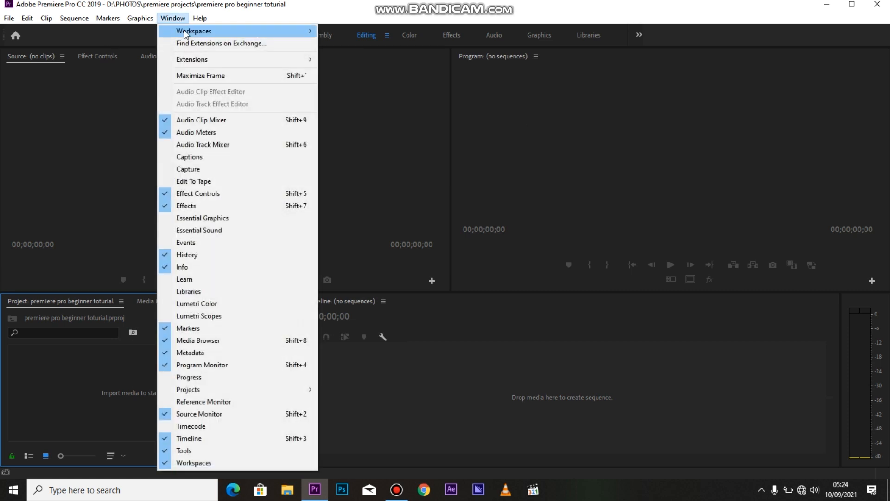
{"action": "mouse_move", "coordinate": [184, 33]}
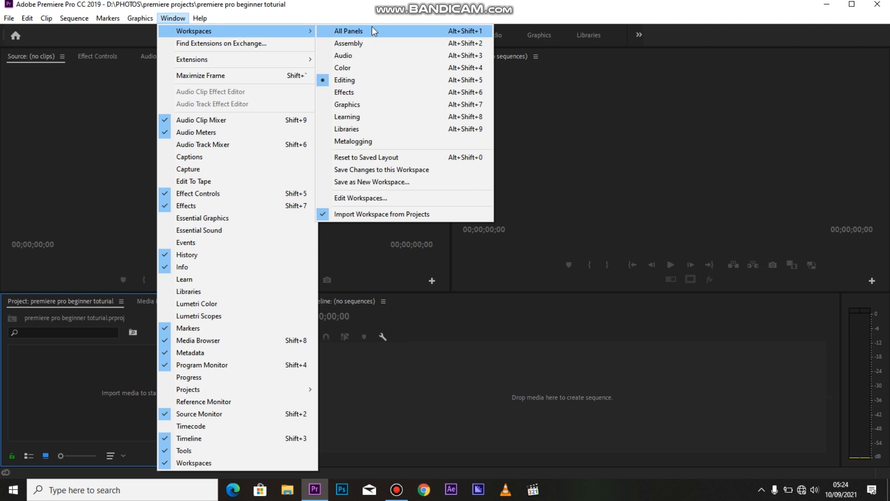
{"action": "left_click", "coordinate": [378, 159]}
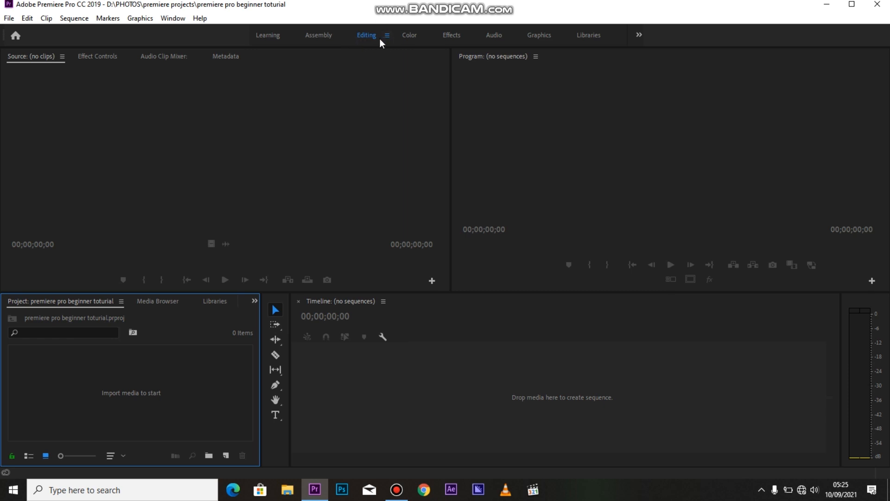
{"action": "left_click_drag", "start_coordinate": [380, 40], "coordinate": [376, 63]}
{"action": "left_click", "coordinate": [151, 132]}
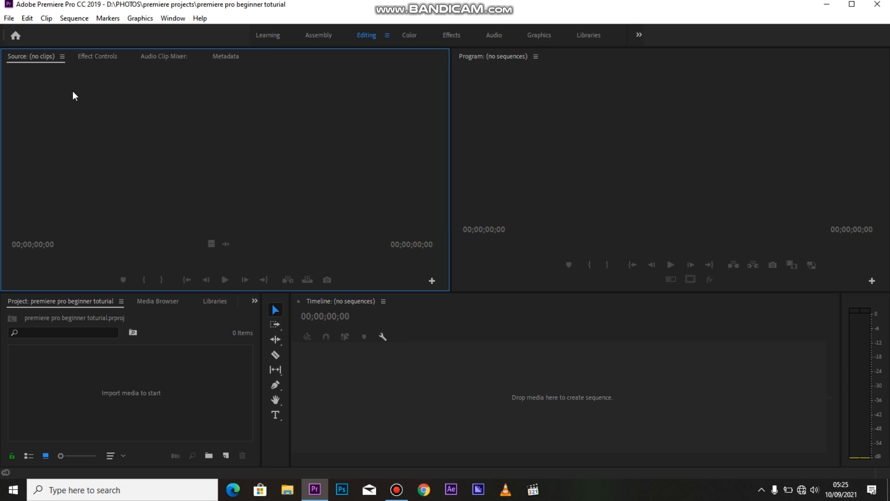
{"action": "left_click", "coordinate": [577, 167]}
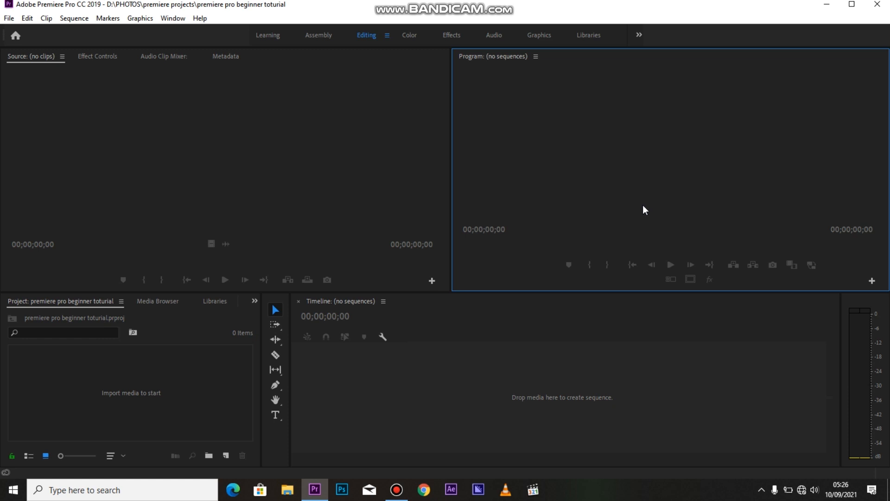
{"action": "left_click", "coordinate": [561, 360]}
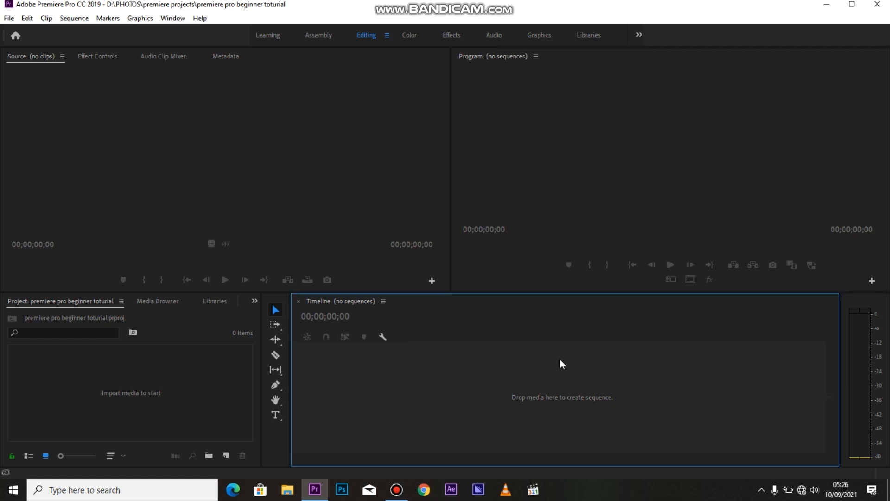
Step: Import the three proxy videos from D:\raw videos\t\Proxies into the project
{"action": "left_click", "coordinate": [201, 376]}
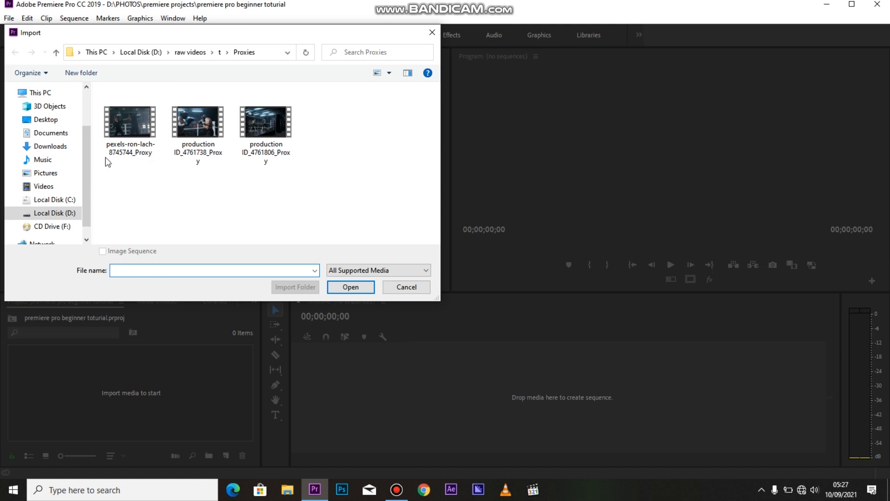
{"action": "left_click", "coordinate": [127, 118]}
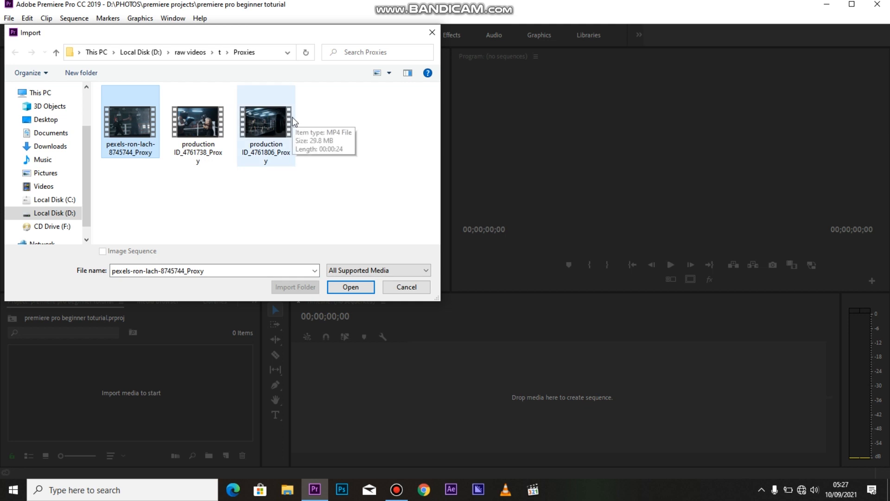
{"action": "left_click", "coordinate": [280, 124], "text": "shift"}
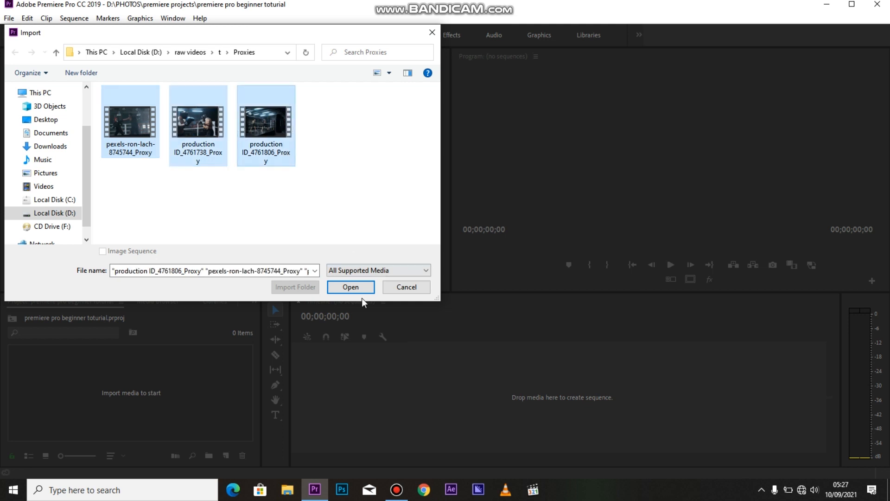
{"action": "left_click", "coordinate": [351, 287]}
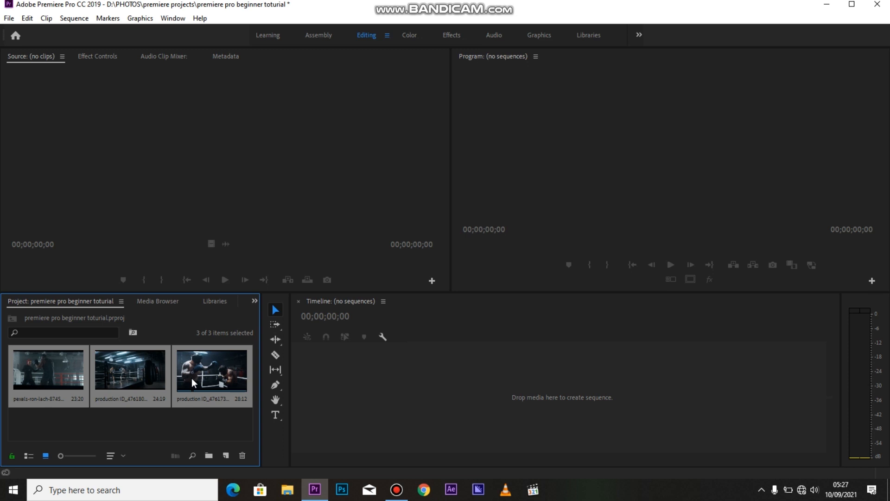
Step: Load the production ID_4761806_Proxy clip in the Source Monitor and scrub back to about 00:00:07:21
{"action": "left_click", "coordinate": [161, 429]}
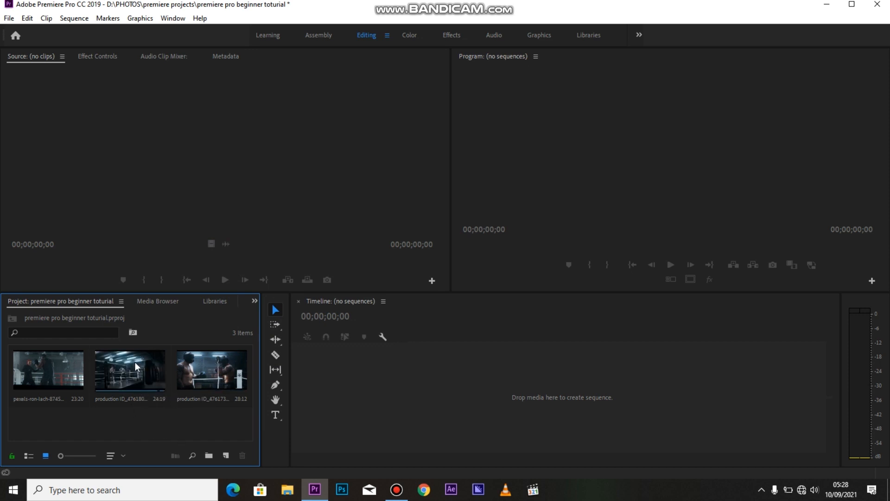
{"action": "double_click", "coordinate": [132, 373]}
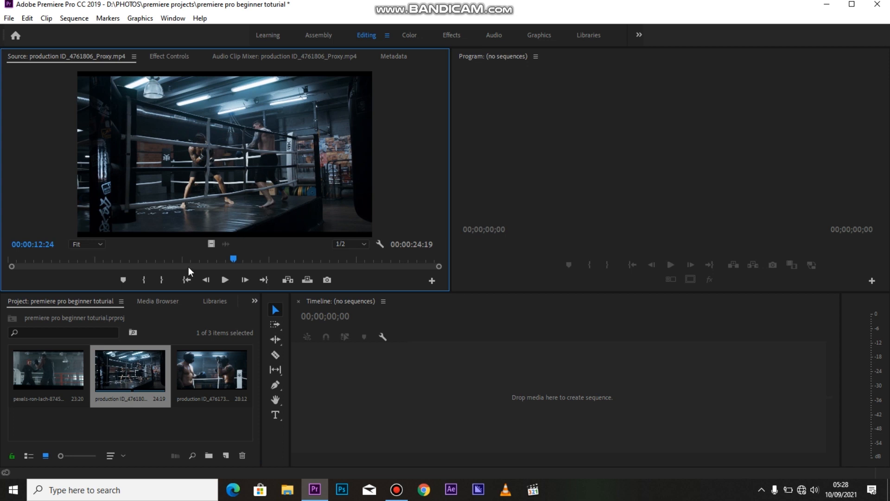
{"action": "left_click_drag", "start_coordinate": [226, 258], "coordinate": [144, 261]}
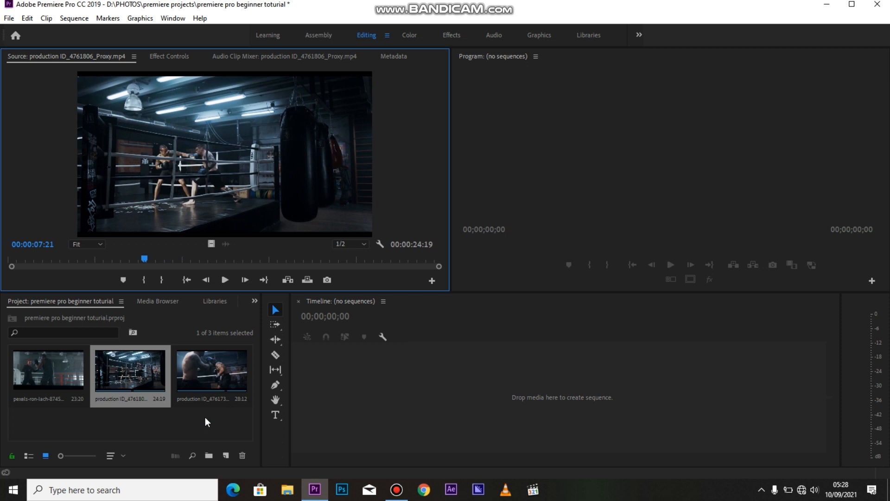
Step: Delete all three imported clips from the project
{"action": "left_click", "coordinate": [223, 389]}
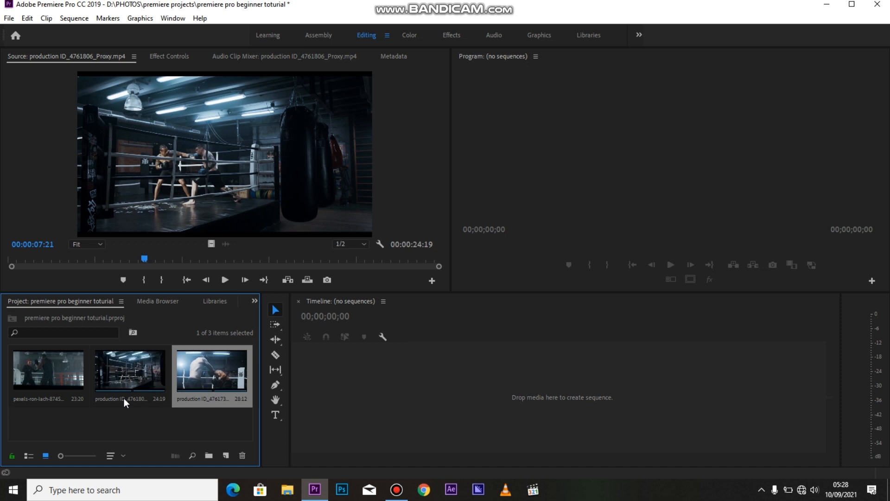
{"action": "left_click", "coordinate": [63, 369], "text": "shift"}
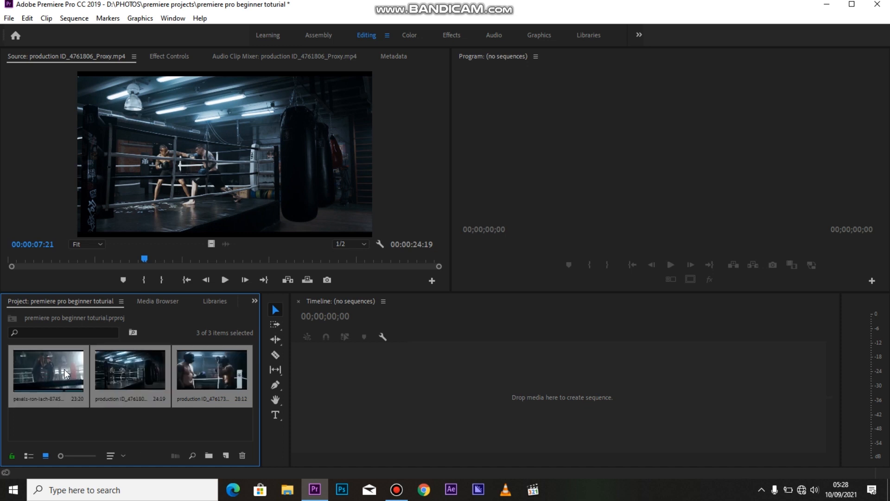
{"action": "key", "text": "Delete"}
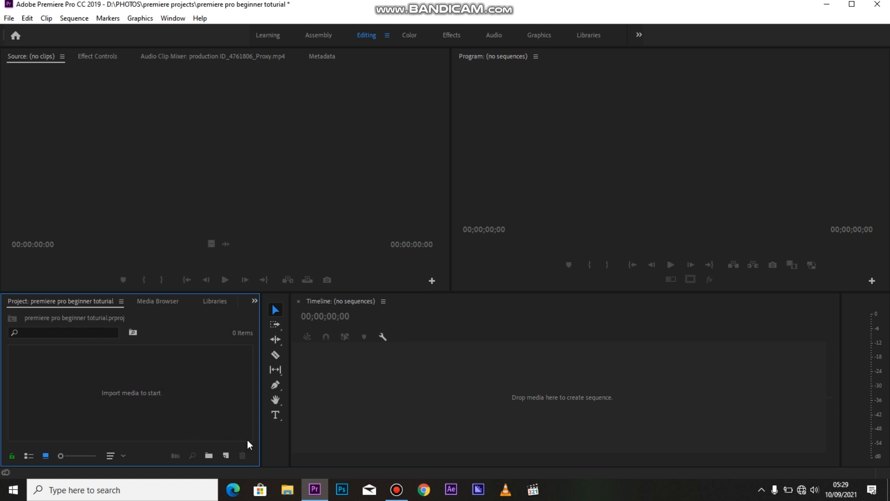
Step: Switch to File Explorer and open the folder D:\raw videos\t\Proxies
{"action": "left_click", "coordinate": [827, 4]}
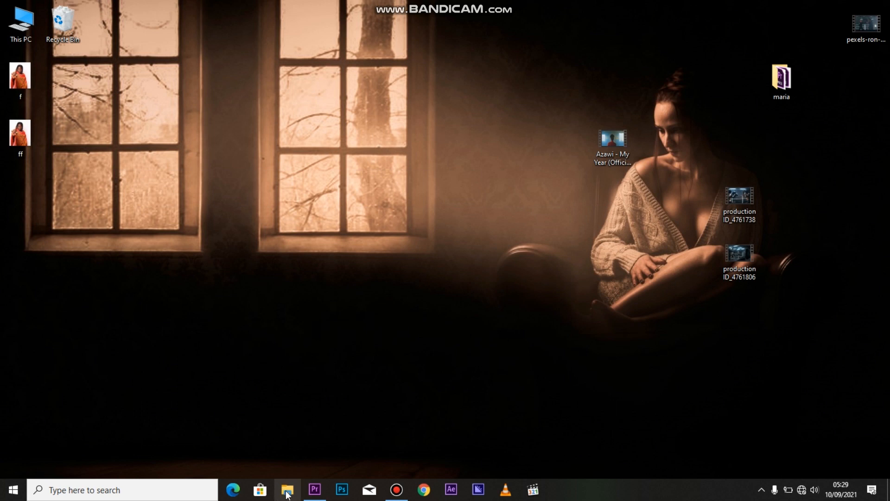
{"action": "left_click", "coordinate": [287, 492]}
{"action": "left_click", "coordinate": [65, 378]}
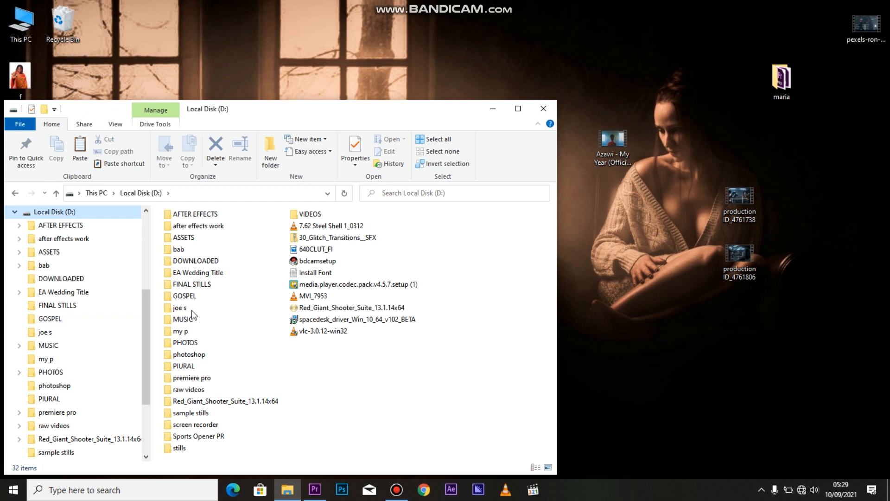
{"action": "left_click", "coordinate": [185, 391]}
{"action": "double_click", "coordinate": [186, 391]}
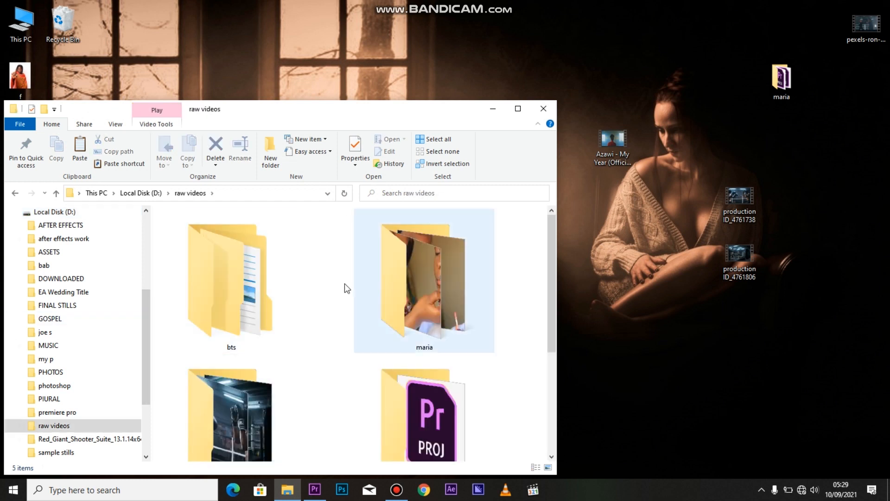
{"action": "double_click", "coordinate": [261, 417]}
{"action": "double_click", "coordinate": [193, 228]}
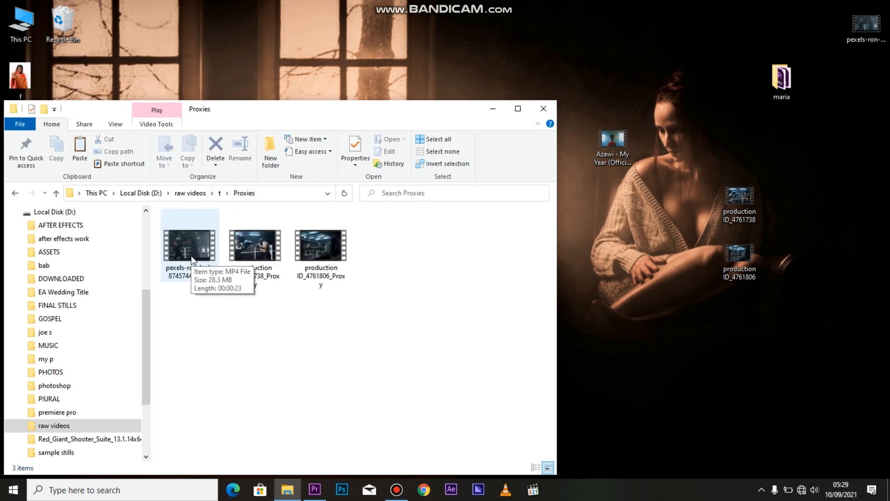
Step: Bring all three proxy videos from the folder into the Premiere Pro project and leave them deselected
{"action": "left_click", "coordinate": [192, 254]}
{"action": "left_click", "coordinate": [325, 250], "text": "shift"}
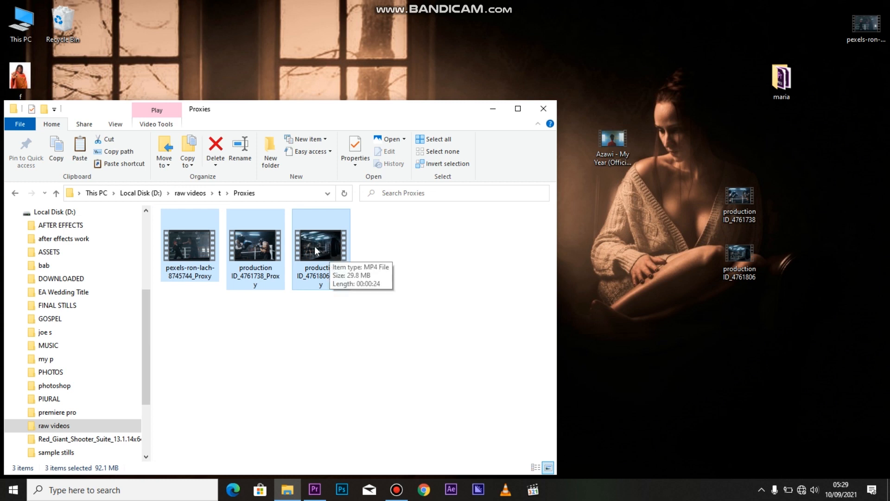
{"action": "left_click_drag", "start_coordinate": [321, 247], "coordinate": [187, 400]}
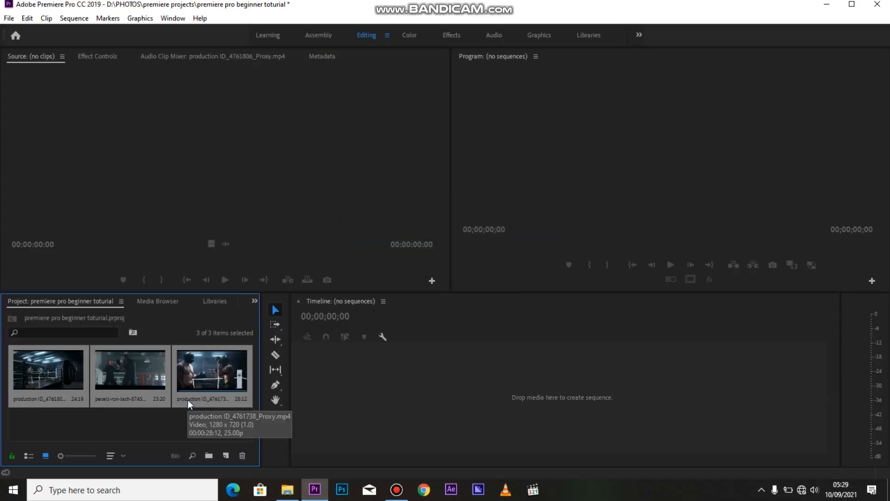
{"action": "left_click", "coordinate": [186, 424]}
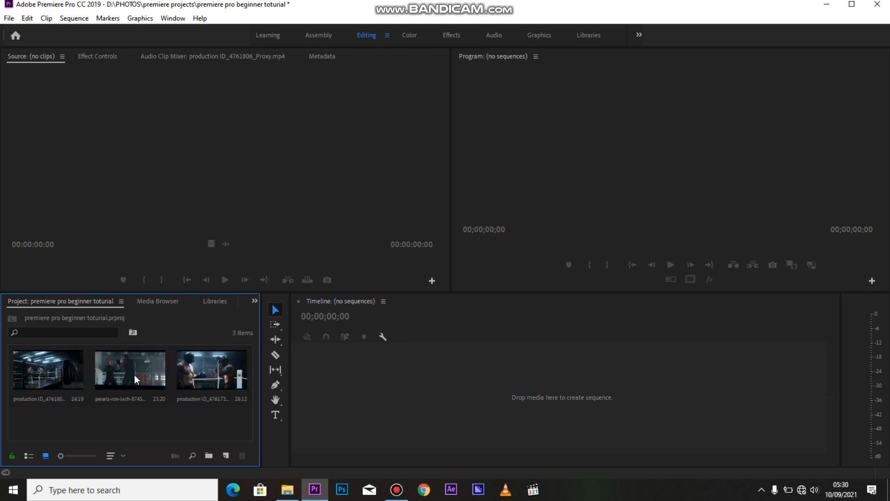
Step: Load the pexels proxy clip in the Source Monitor and play it from near its start, stopping at 00:00:05:18
{"action": "double_click", "coordinate": [149, 372]}
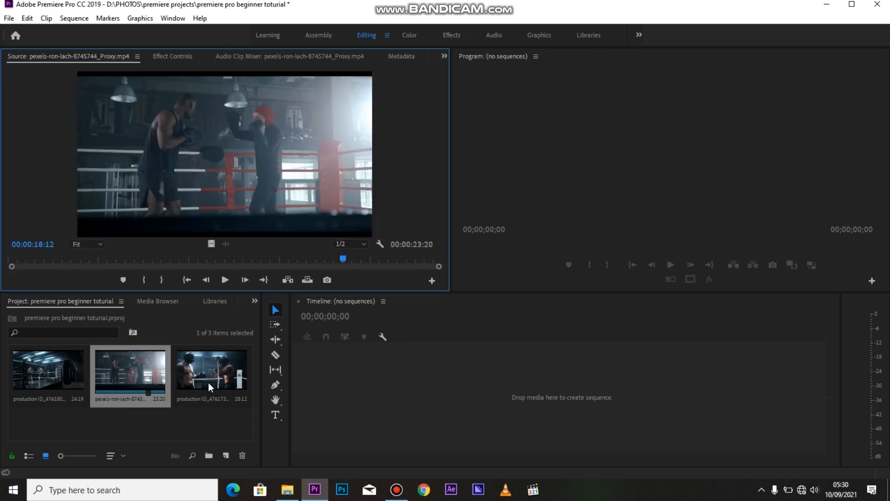
{"action": "left_click_drag", "start_coordinate": [64, 261], "coordinate": [61, 260]}
{"action": "key", "text": "space"}
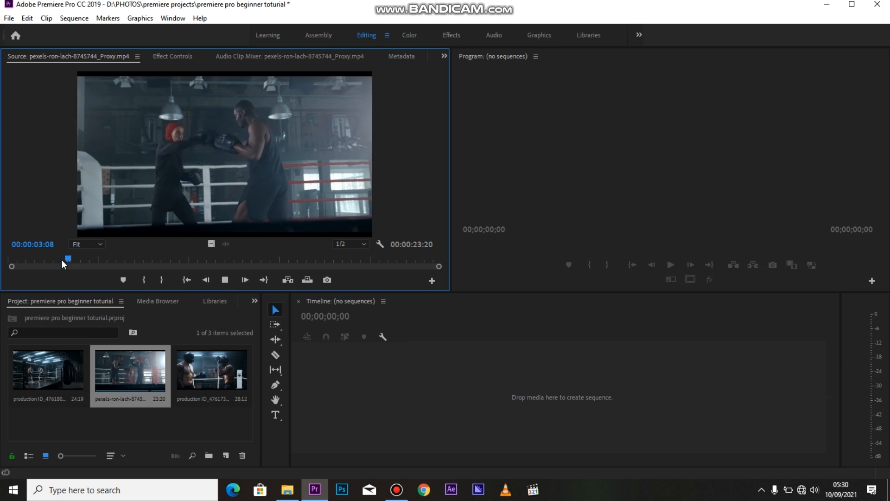
{"action": "key", "text": "space"}
{"action": "key", "text": "space"}
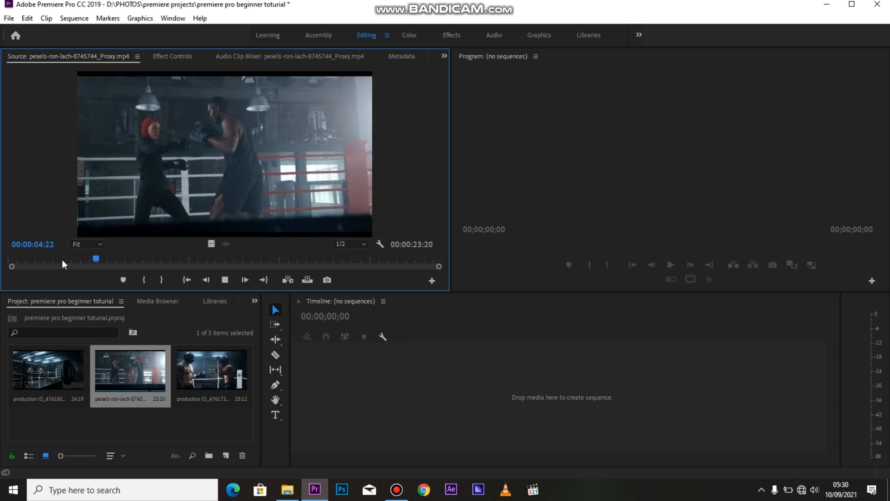
{"action": "key", "text": "space"}
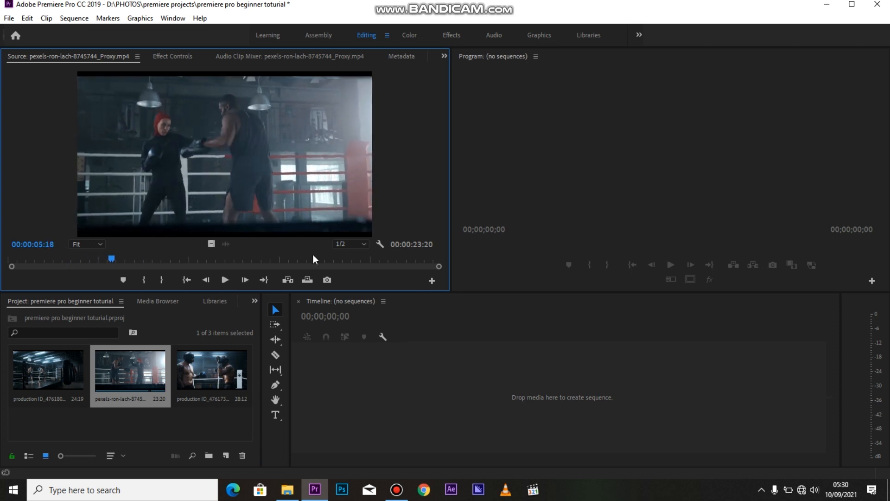
Step: Switch the Source Monitor's playback resolution to Full, try 1/4, and set it back to Full
{"action": "left_click", "coordinate": [342, 246]}
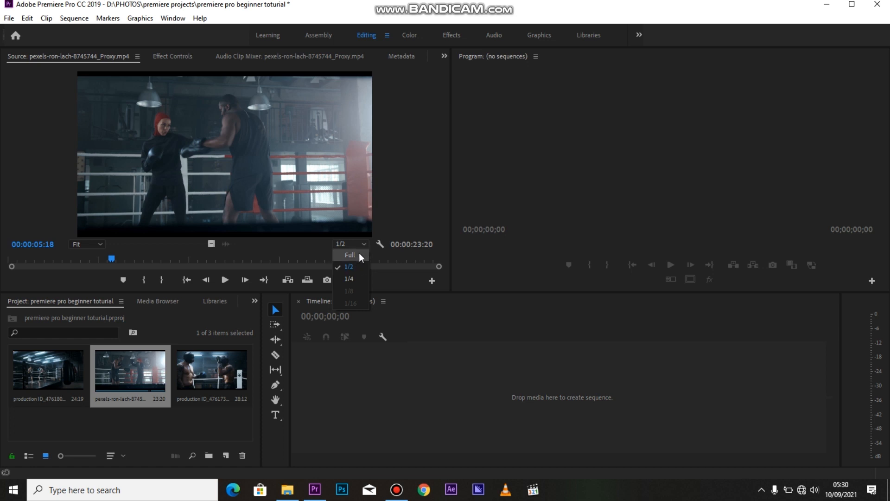
{"action": "left_click", "coordinate": [360, 255]}
{"action": "left_click", "coordinate": [354, 244]}
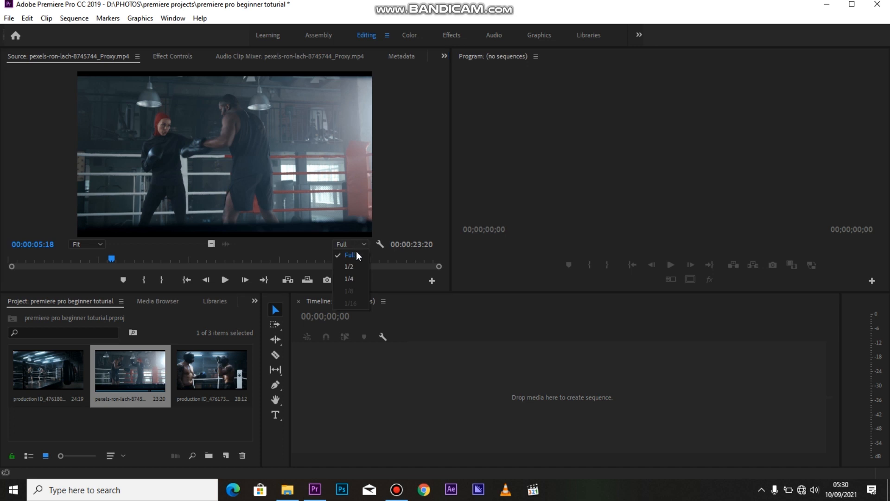
{"action": "left_click", "coordinate": [349, 278]}
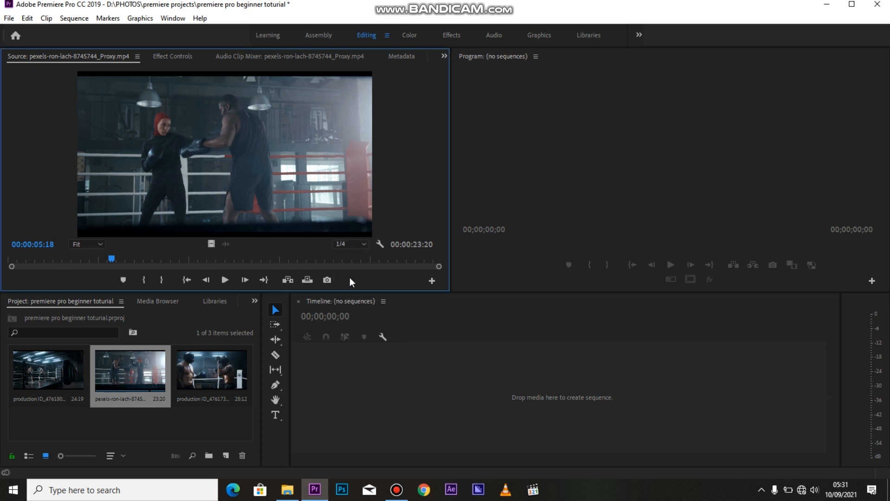
{"action": "left_click", "coordinate": [351, 244]}
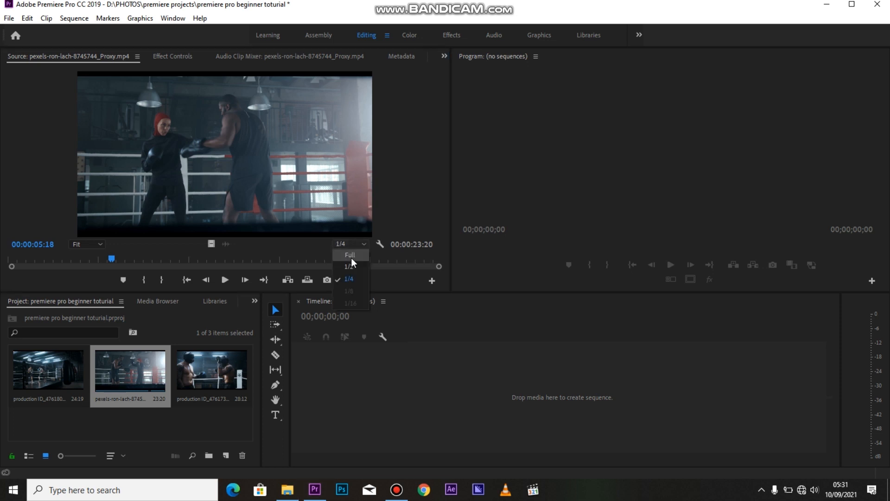
{"action": "left_click", "coordinate": [351, 255]}
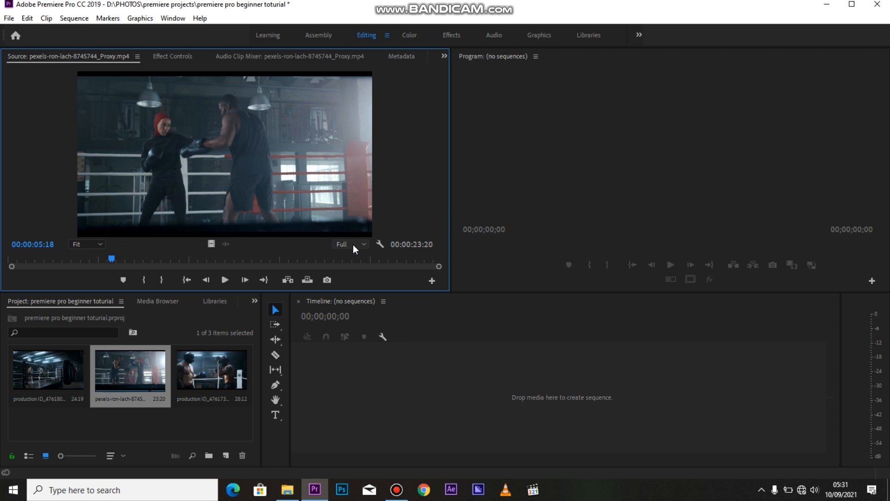
Step: Compare the pexels clip's playback in the Source Monitor at Full and 1/4 resolution, and restore the resolution to Full
{"action": "key", "text": "space"}
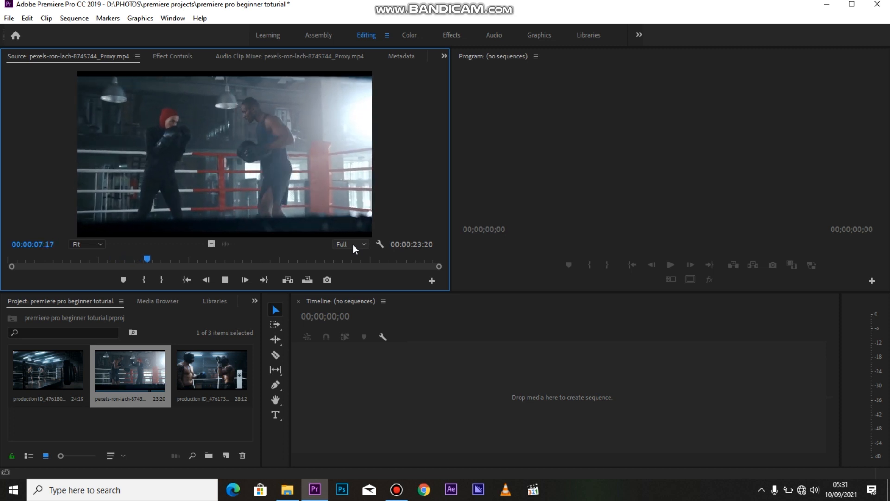
{"action": "key", "text": "space"}
{"action": "left_click", "coordinate": [345, 244]}
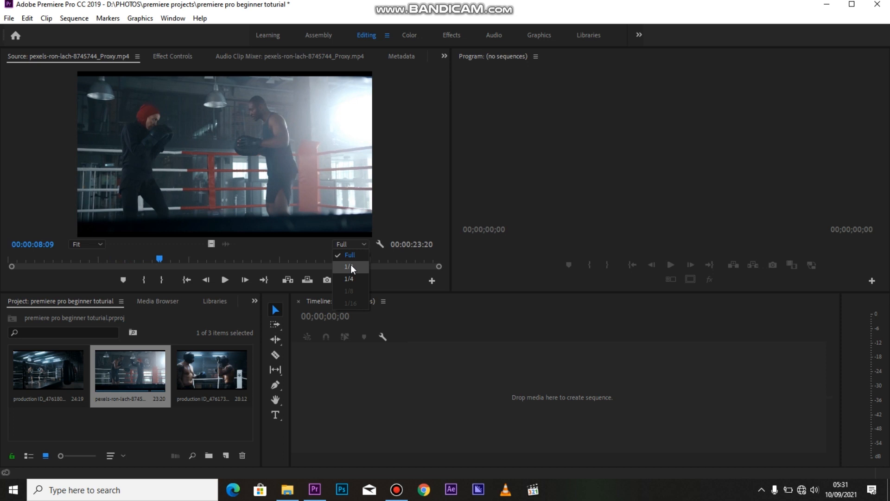
{"action": "left_click", "coordinate": [353, 268]}
{"action": "left_click", "coordinate": [350, 244]}
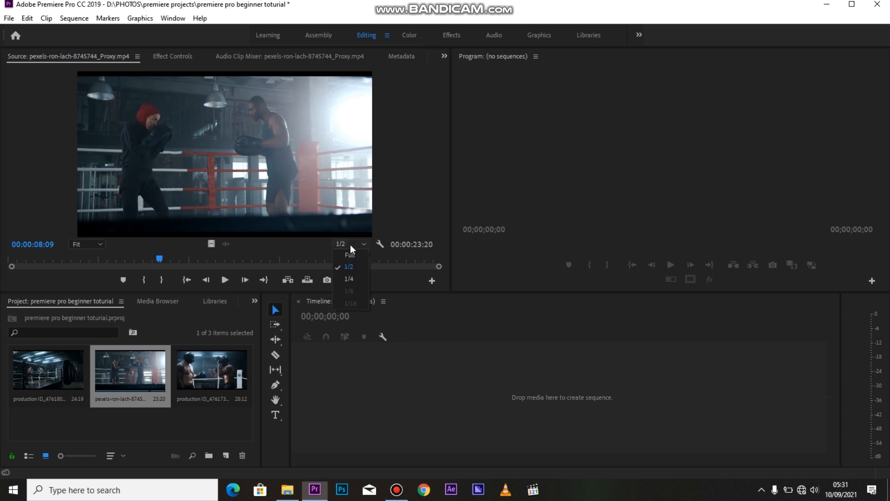
{"action": "left_click", "coordinate": [353, 280]}
{"action": "key", "text": "space"}
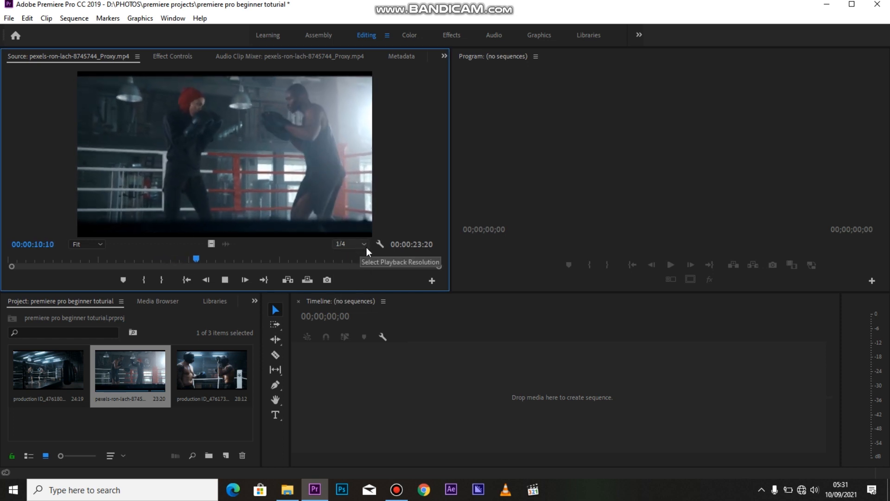
{"action": "key", "text": "space"}
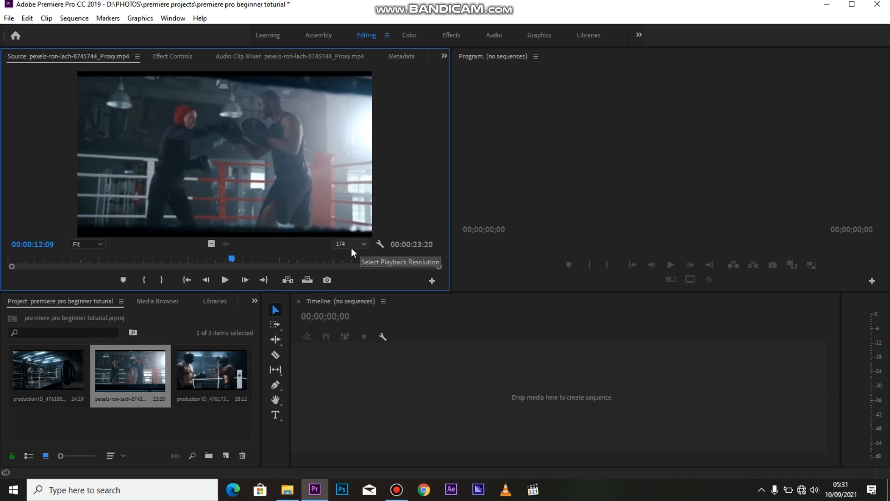
{"action": "left_click", "coordinate": [353, 245]}
{"action": "left_click", "coordinate": [356, 255]}
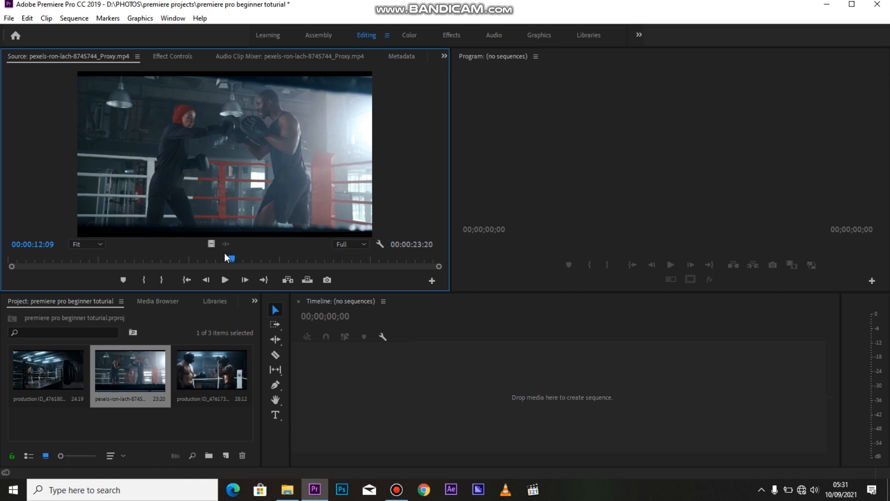
{"action": "left_click", "coordinate": [436, 335]}
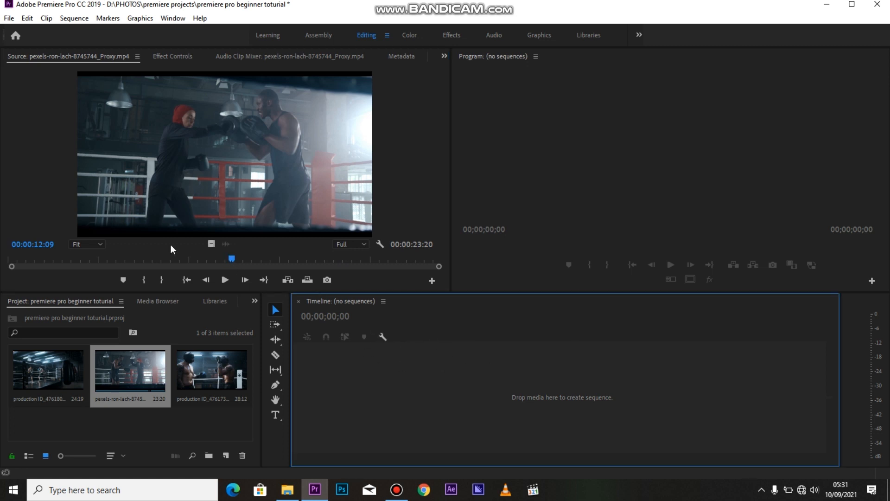
Step: Mark an In point on the pexels clip in the Source Monitor at 00:00:06:01
{"action": "left_click_drag", "start_coordinate": [151, 256], "coordinate": [118, 259]}
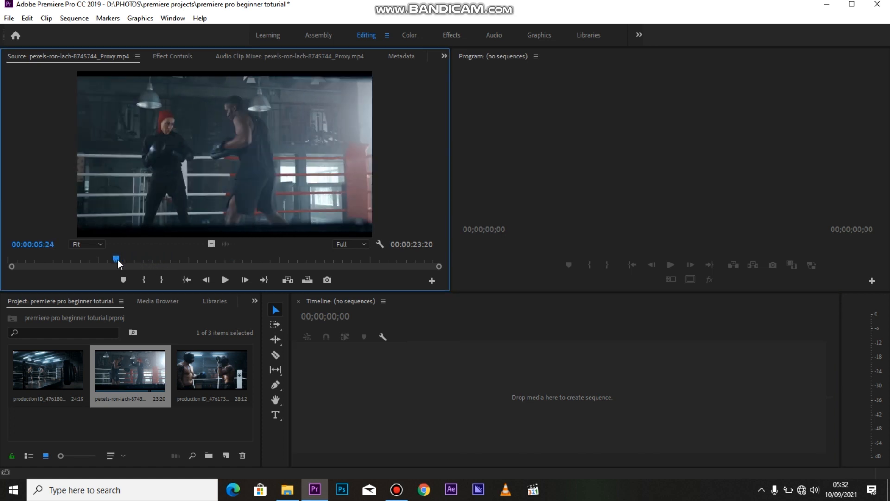
{"action": "left_click_drag", "start_coordinate": [118, 260], "coordinate": [119, 258]}
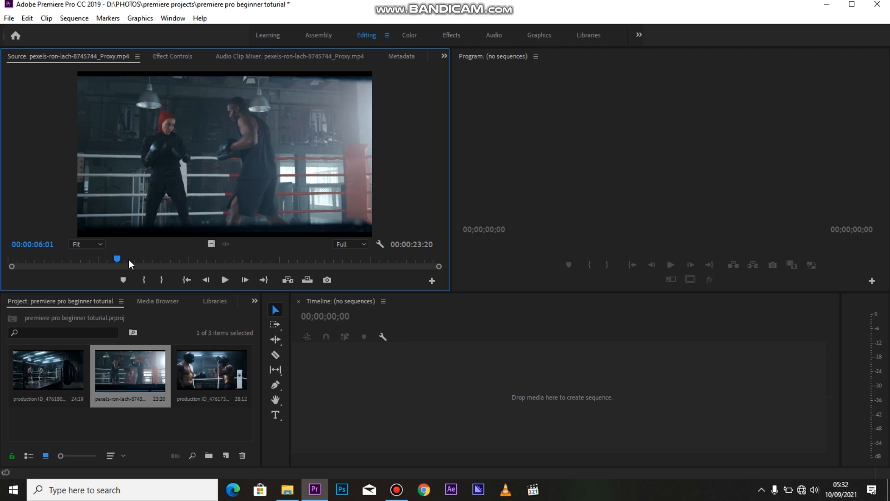
{"action": "key", "text": "i"}
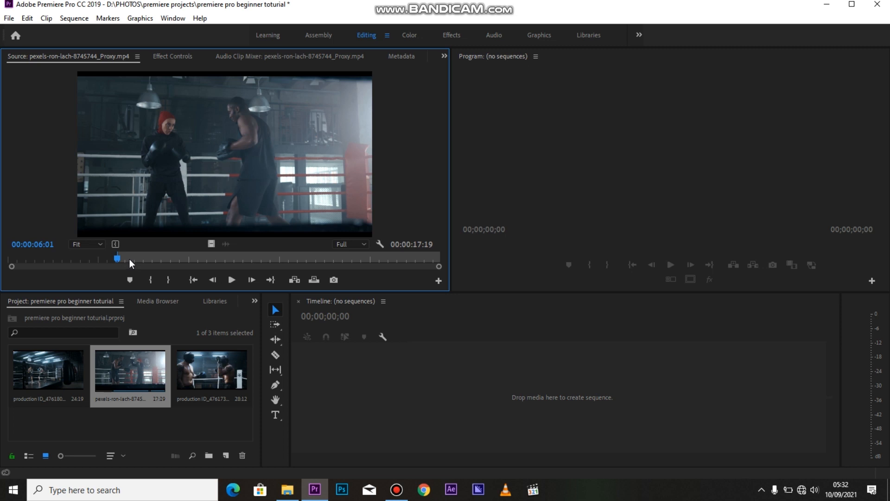
Step: Play the clip from the In point, stop at 00:00:14:14 and mark the Out point there
{"action": "key", "text": "space"}
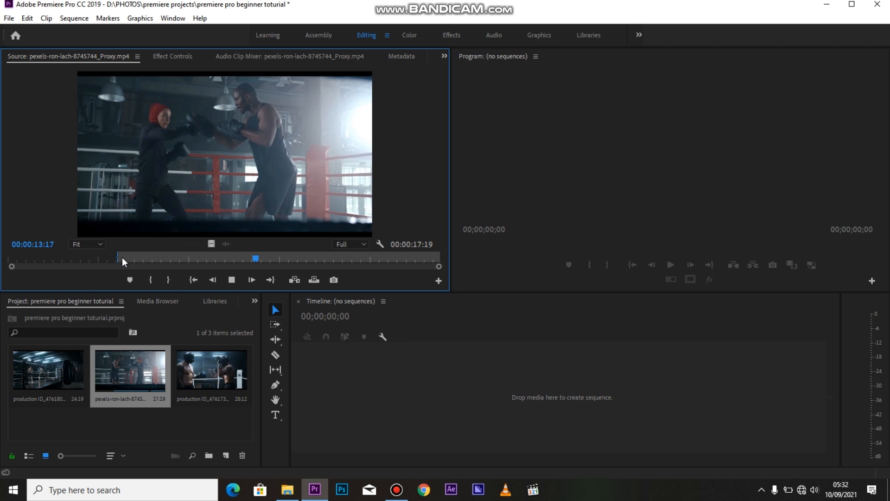
{"action": "key", "text": "space"}
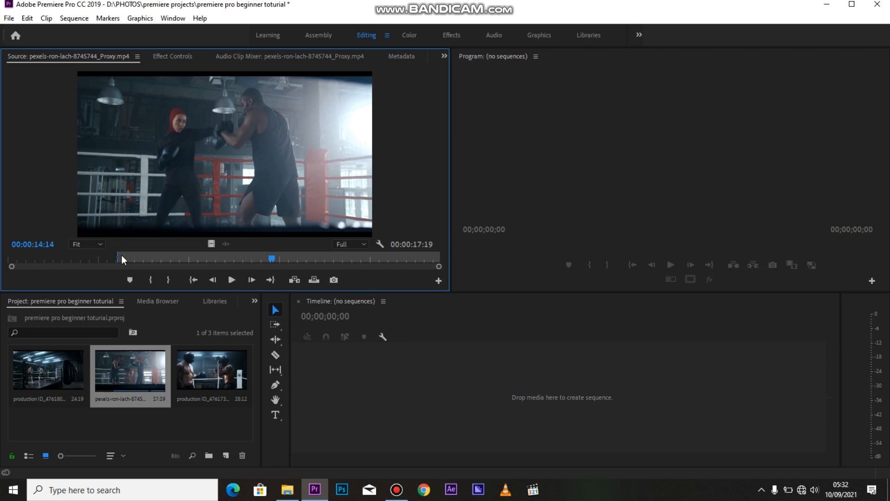
{"action": "key", "text": "ctrl+s"}
{"action": "key", "text": "o"}
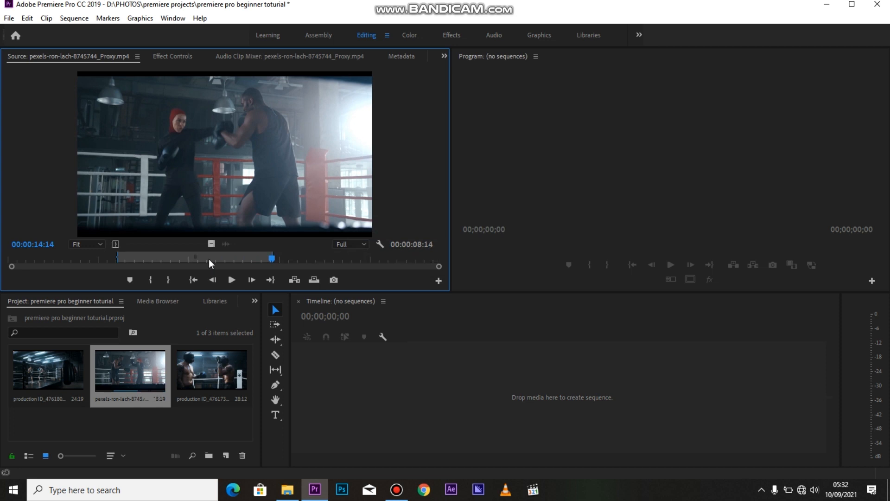
Step: Create a sequence by placing the marked section of the pexels clip from the Source Monitor in the empty timeline
{"action": "mouse_move", "coordinate": [273, 260]}
{"action": "left_mouse_down"}
{"action": "mouse_move", "coordinate": [116, 266]}
{"action": "mouse_move", "coordinate": [280, 260]}
{"action": "mouse_move", "coordinate": [271, 261]}
{"action": "left_mouse_up"}
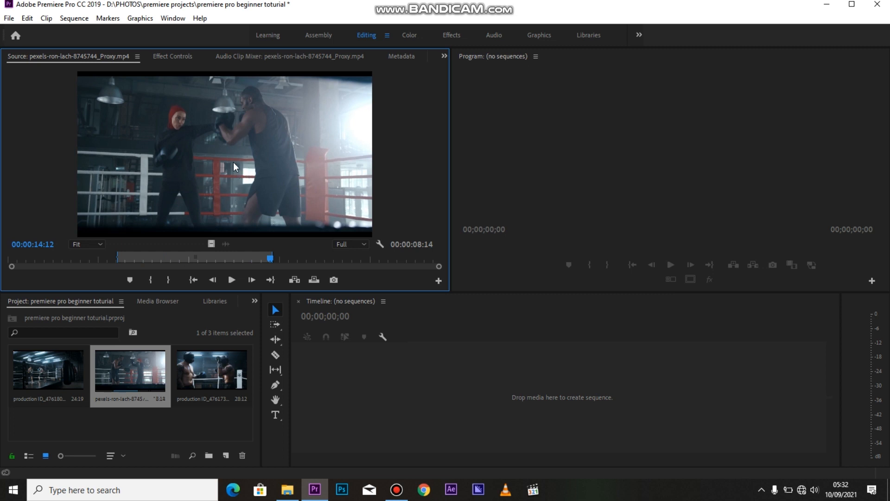
{"action": "left_click_drag", "start_coordinate": [226, 161], "coordinate": [363, 391]}
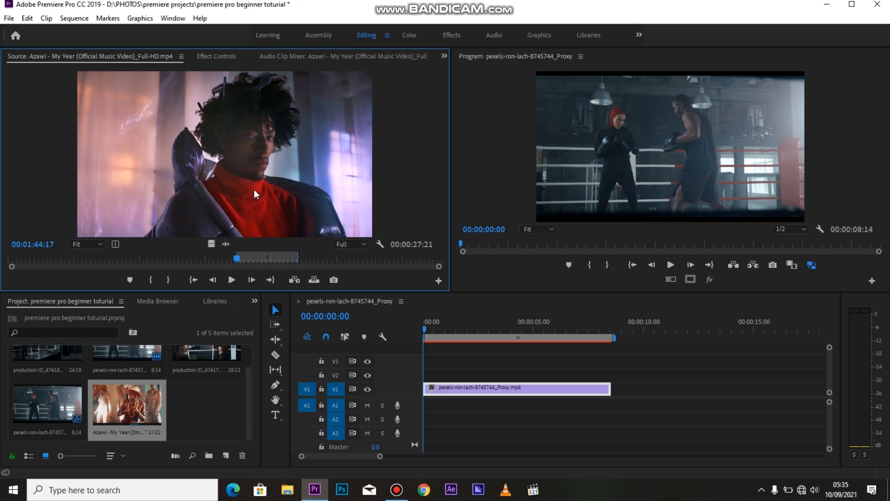
Step: Place the marked Azawi excerpt with its audio after the pexels clip on V1 and A1, and select its audio and video parts in turn
{"action": "left_click_drag", "start_coordinate": [241, 172], "coordinate": [628, 392]}
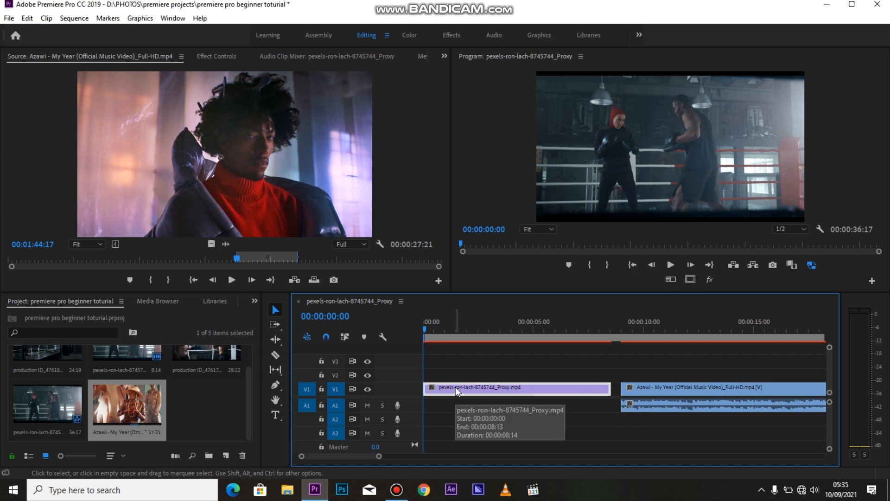
{"action": "left_click", "coordinate": [641, 329]}
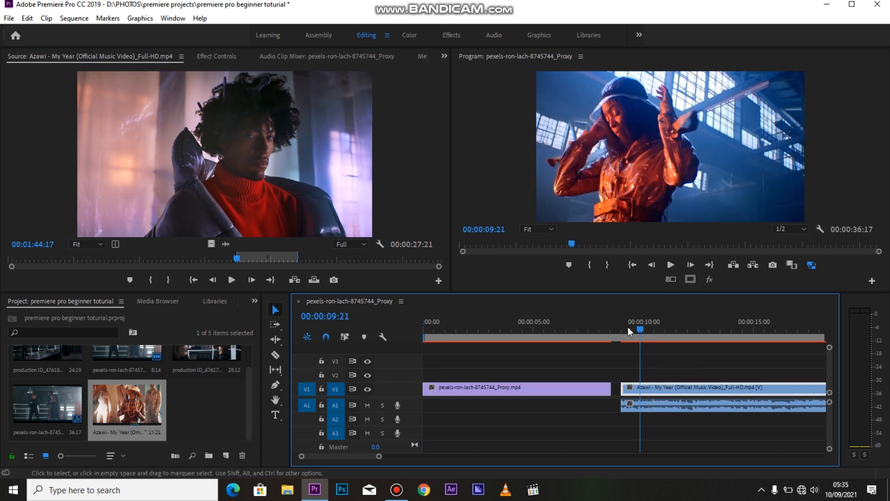
{"action": "left_click", "coordinate": [639, 403]}
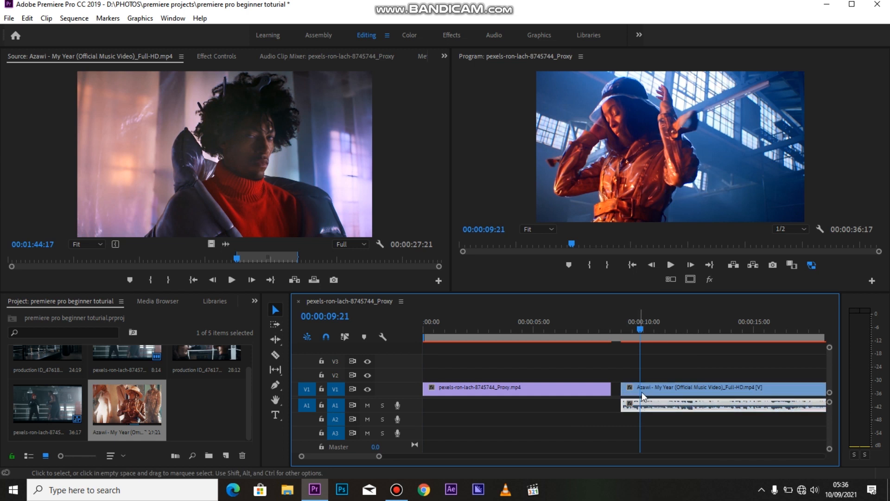
{"action": "left_click", "coordinate": [642, 391]}
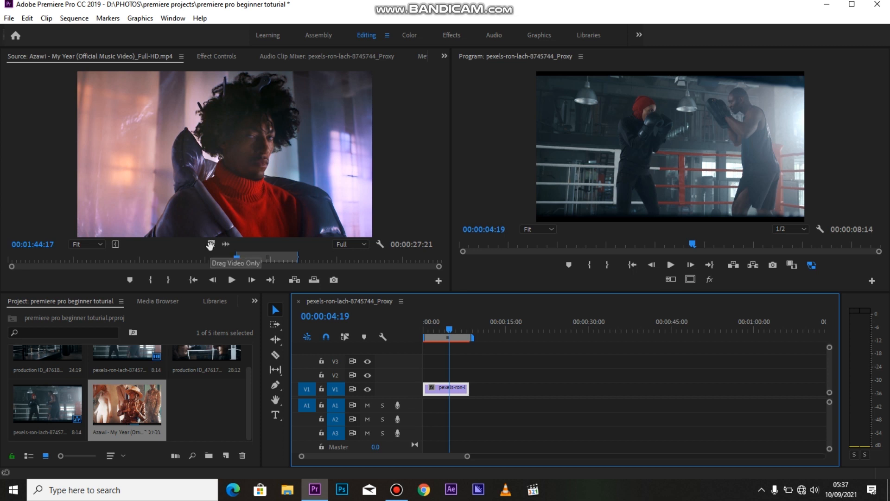
Step: Place only the video of the marked Azawi excerpt on V1 at about 14 seconds and save the project
{"action": "left_click_drag", "start_coordinate": [210, 245], "coordinate": [497, 387]}
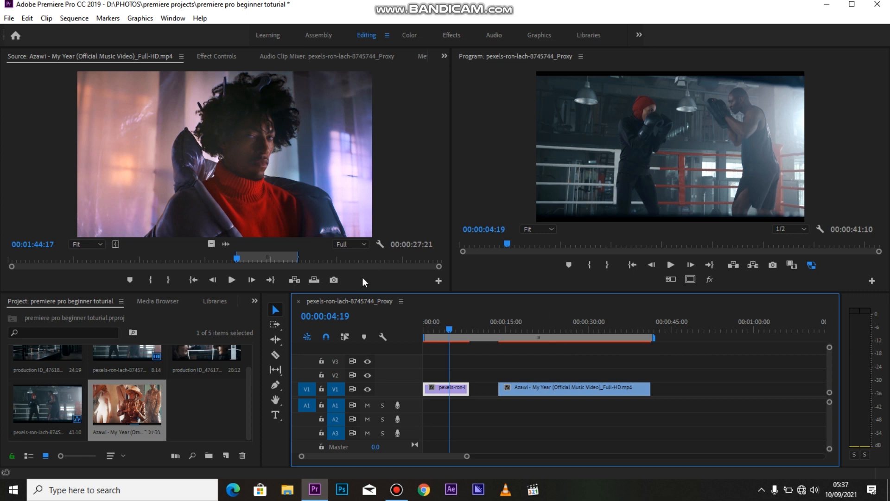
{"action": "key", "text": "ctrl+s"}
{"action": "key", "text": "minus"}
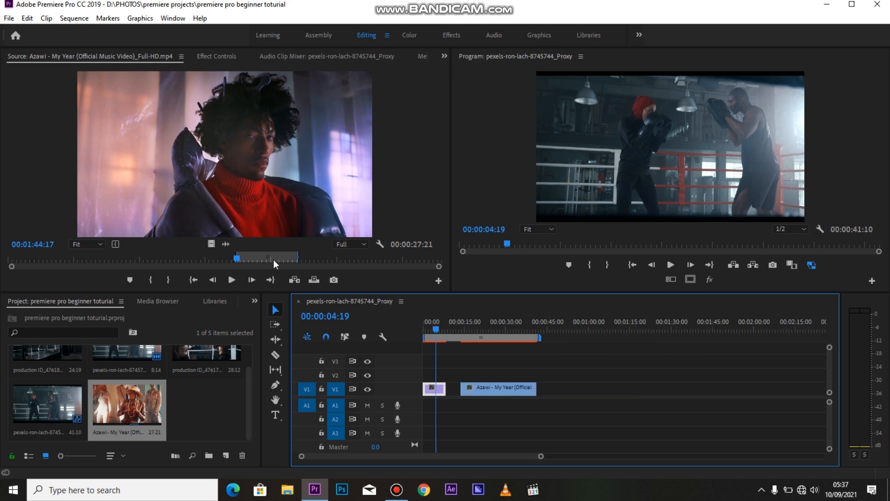
Step: Place only the audio of the marked Azawi excerpt on track A1 starting at 00:00:45:15
{"action": "left_click", "coordinate": [226, 244]}
{"action": "left_click_drag", "start_coordinate": [368, 285], "coordinate": [591, 388]}
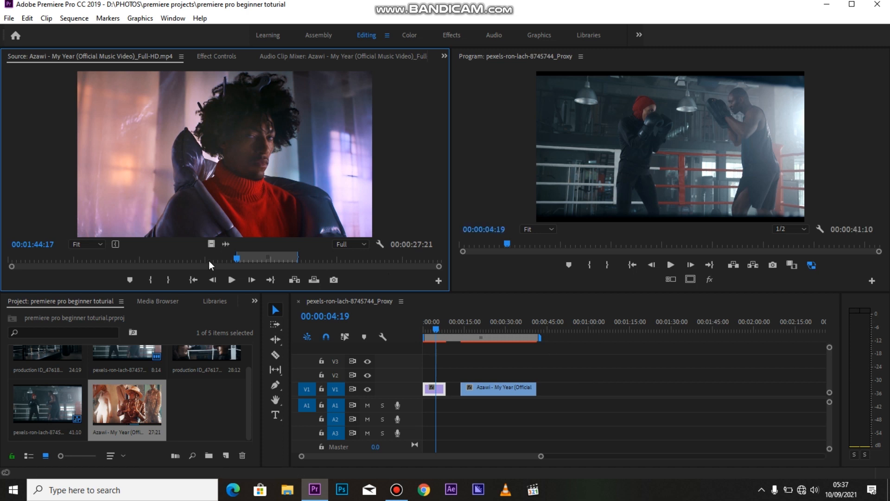
{"action": "left_click_drag", "start_coordinate": [548, 335], "coordinate": [574, 382]}
{"action": "left_click_drag", "start_coordinate": [516, 343], "coordinate": [549, 412]}
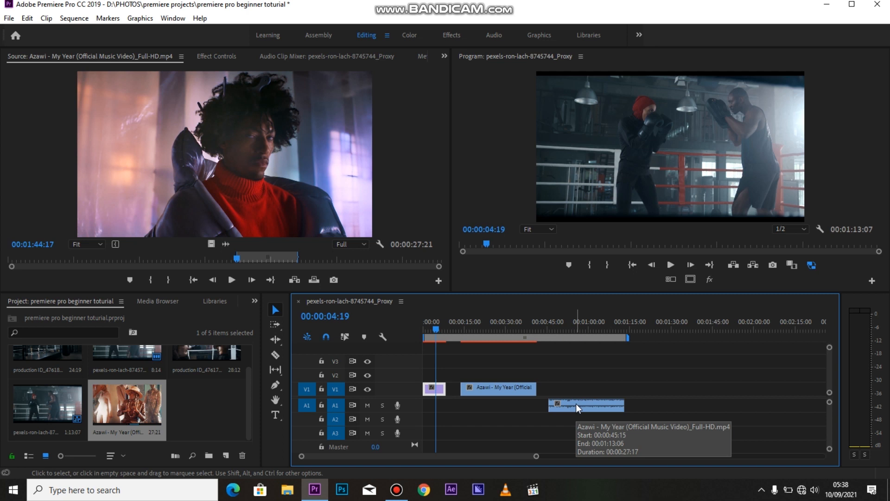
Step: Undo the audio-only and video-only placements of the Azawi excerpt
{"action": "key", "text": "ctrl+z"}
{"action": "key", "text": "ctrl+z"}
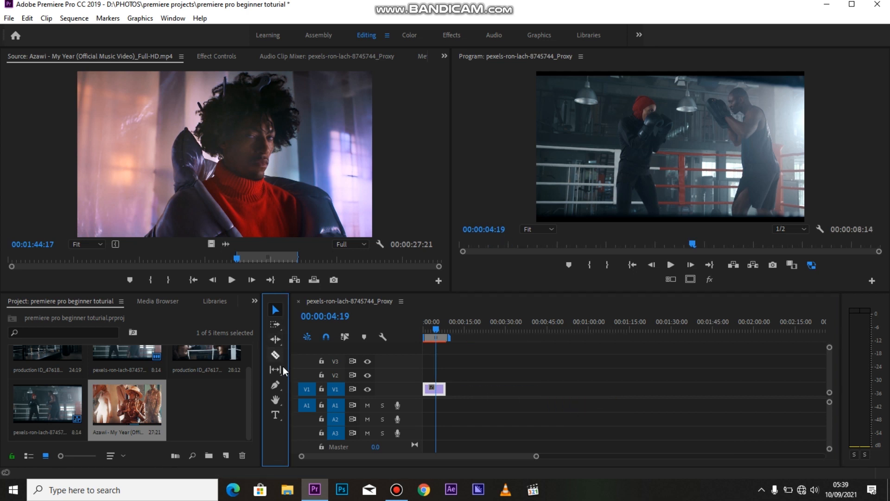
Step: Set the timeline playhead to 00:00:19:09 and move the pexels clip up to track V2, starting at 00:00:03:11
{"action": "left_click", "coordinate": [388, 327]}
{"action": "left_click", "coordinate": [284, 302]}
{"action": "left_click", "coordinate": [447, 387]}
{"action": "left_click", "coordinate": [477, 326]}
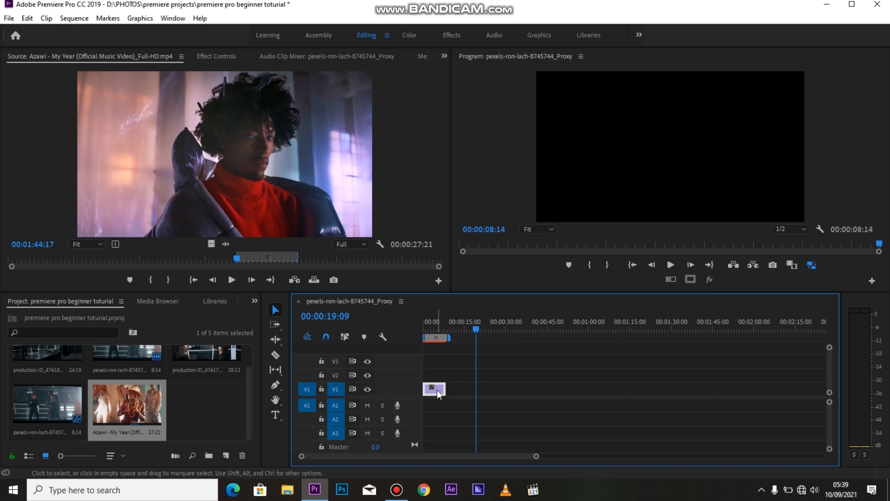
{"action": "mouse_move", "coordinate": [444, 384]}
{"action": "left_mouse_down"}
{"action": "mouse_move", "coordinate": [506, 375]}
{"action": "mouse_move", "coordinate": [511, 389]}
{"action": "mouse_move", "coordinate": [553, 366]}
{"action": "mouse_move", "coordinate": [440, 380]}
{"action": "left_mouse_up"}
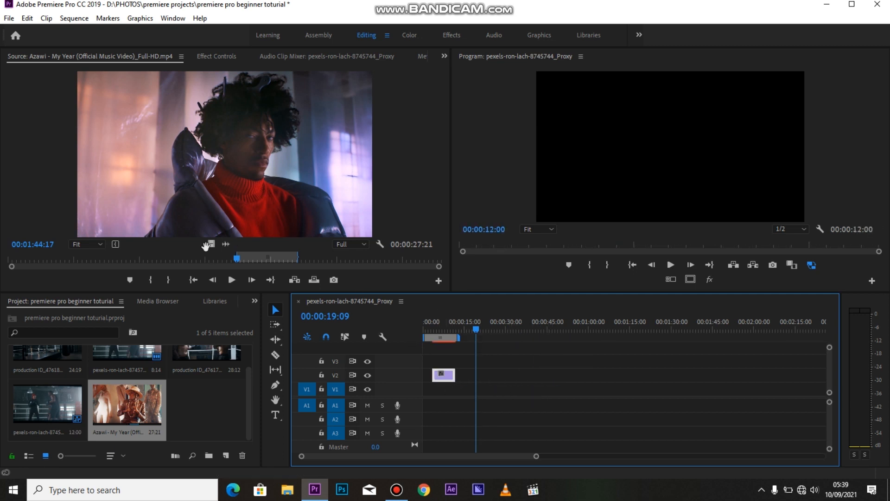
Step: Add the marked Azawi excerpt with audio on V1 and A1 at 00:00:19:09 and delete it again
{"action": "left_click_drag", "start_coordinate": [212, 180], "coordinate": [471, 383]}
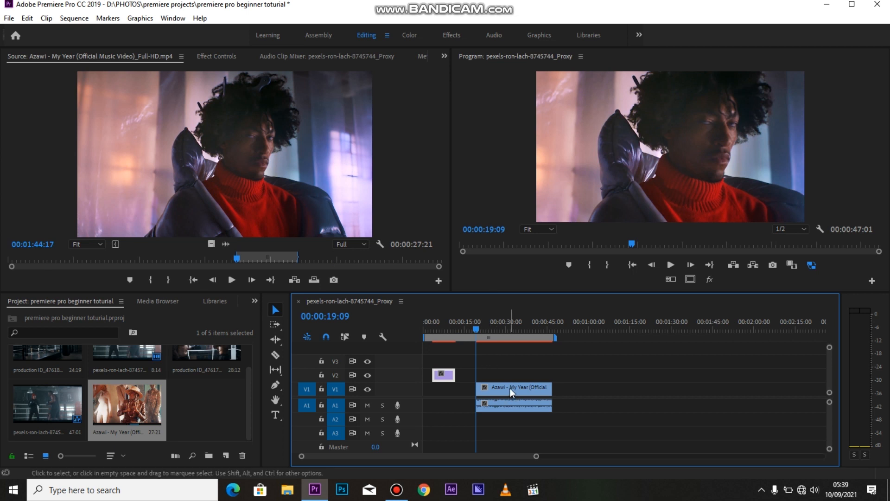
{"action": "key", "text": "Delete"}
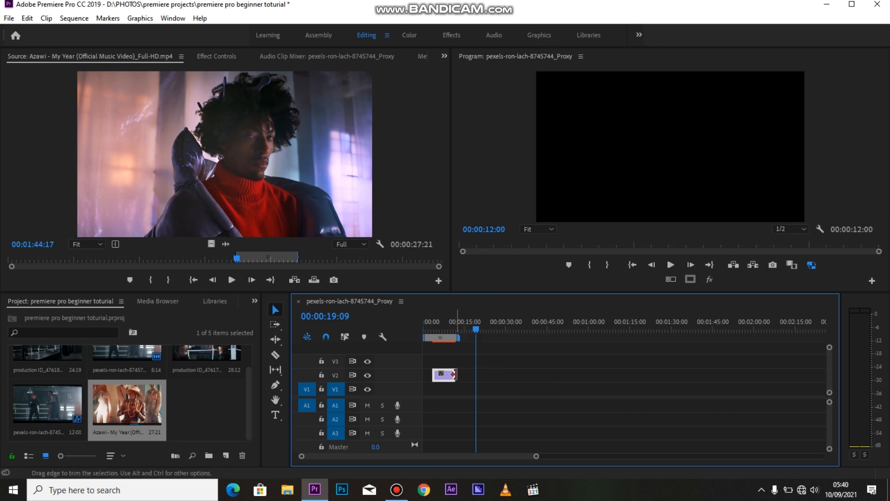
Step: Trim the end of the pexels clip on V2 to 00:00:10:08 and play the sequence, stopping at 00:00:06:24
{"action": "left_click_drag", "start_coordinate": [455, 374], "coordinate": [481, 375]}
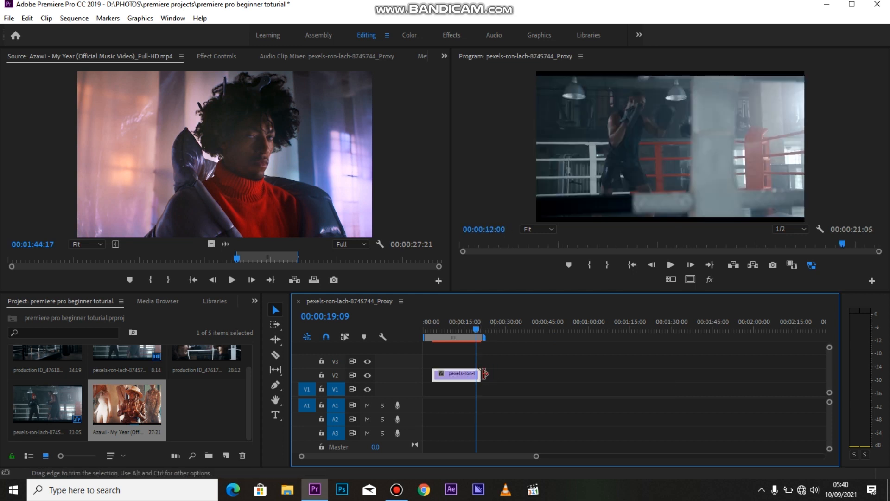
{"action": "mouse_move", "coordinate": [478, 374]}
{"action": "left_mouse_down"}
{"action": "mouse_move", "coordinate": [457, 376]}
{"action": "mouse_move", "coordinate": [470, 378]}
{"action": "left_mouse_up"}
{"action": "left_click", "coordinate": [434, 330]}
{"action": "key", "text": "space"}
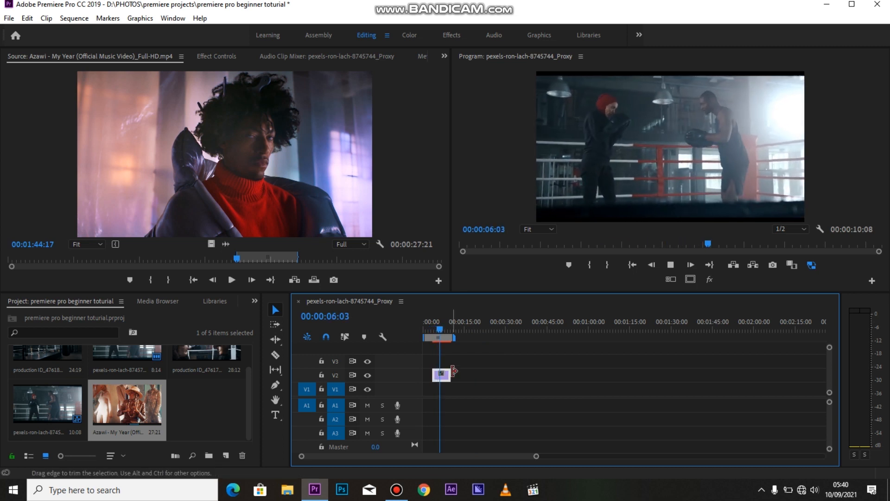
{"action": "key", "text": "space"}
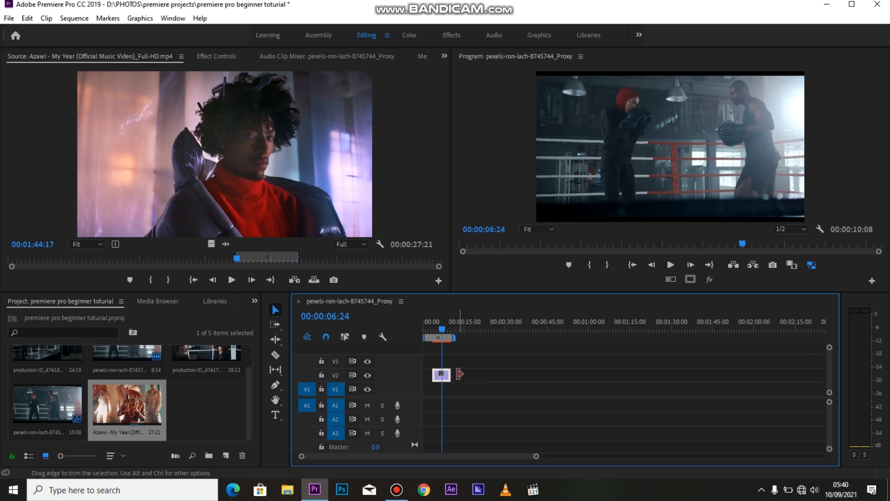
Step: Extend the end of the pexels clip on V2 to 00:00:21:05, undo the extension and deselect the clip
{"action": "left_click", "coordinate": [459, 374]}
{"action": "left_click_drag", "start_coordinate": [460, 374], "coordinate": [505, 373]}
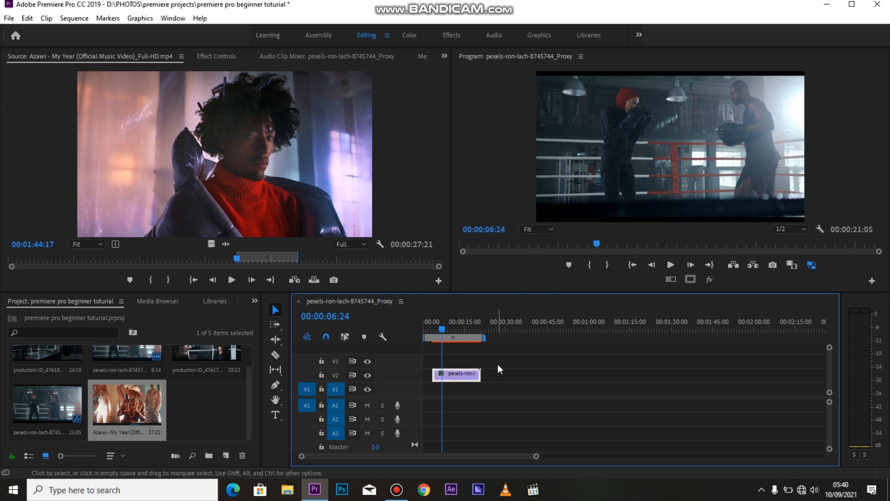
{"action": "key", "text": "ctrl+z"}
{"action": "left_click", "coordinate": [485, 355]}
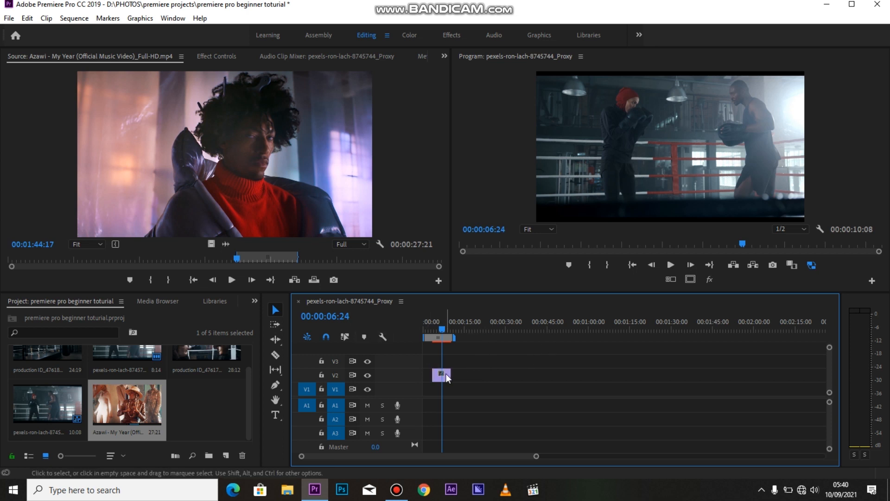
Step: Split the pexels clip on V2 with the Razor tool at four points between about 00:00:04:16 and 00:00:07:07
{"action": "key", "text": "equal"}
{"action": "key", "text": "equal"}
{"action": "key", "text": "equal"}
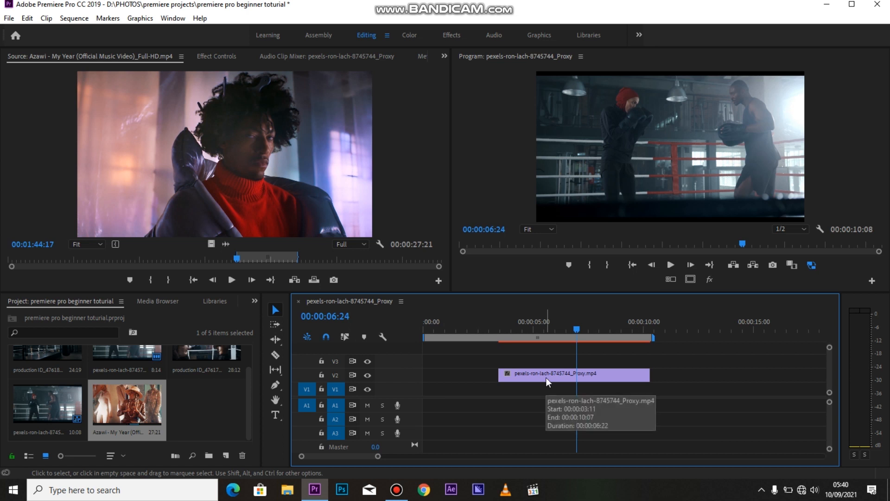
{"action": "key", "text": "c"}
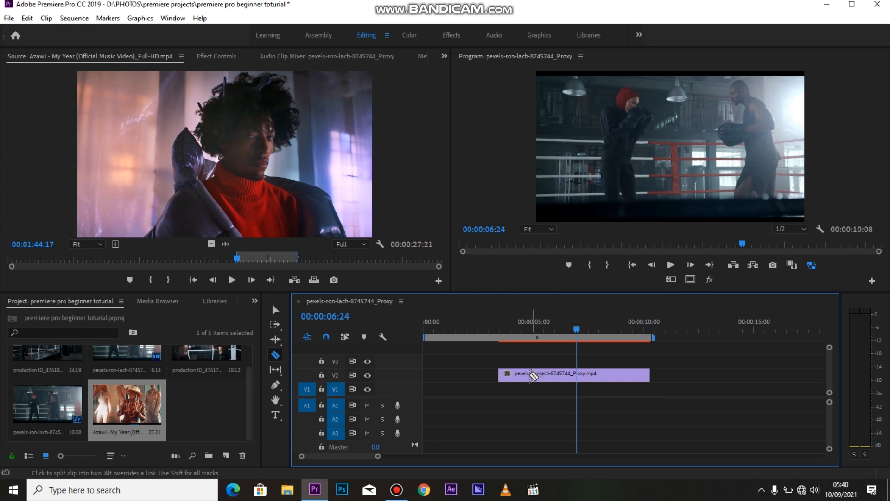
{"action": "left_click", "coordinate": [526, 376]}
{"action": "left_click", "coordinate": [538, 375]}
{"action": "left_click", "coordinate": [554, 374]}
{"action": "left_click", "coordinate": [583, 374]}
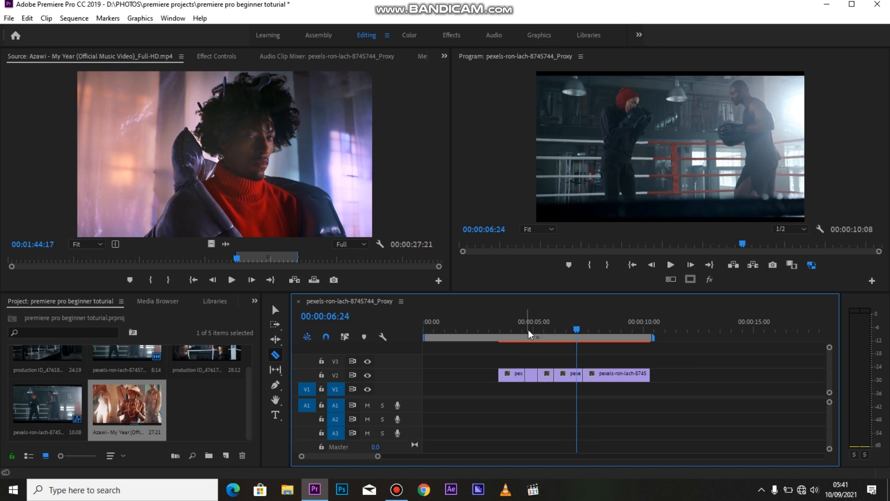
Step: Delete the second and fourth pieces of the split pexels clip on V2, leaving gaps between the remaining pieces
{"action": "key", "text": "v"}
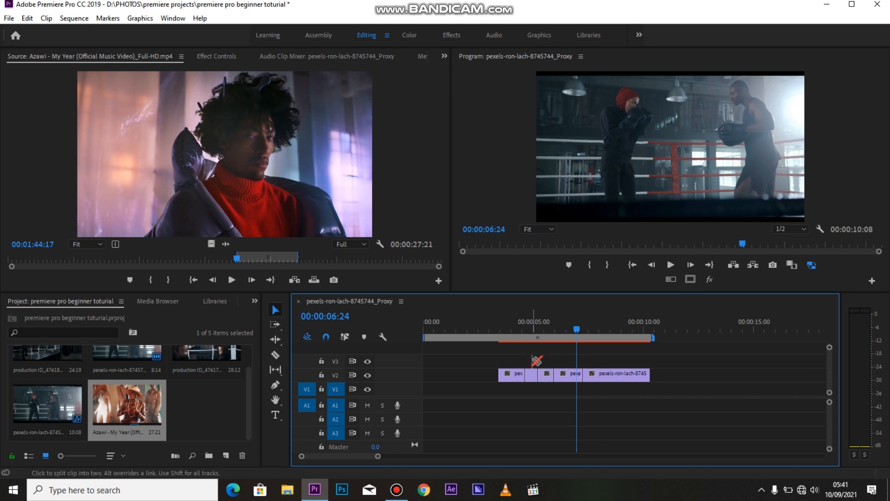
{"action": "left_click", "coordinate": [533, 376]}
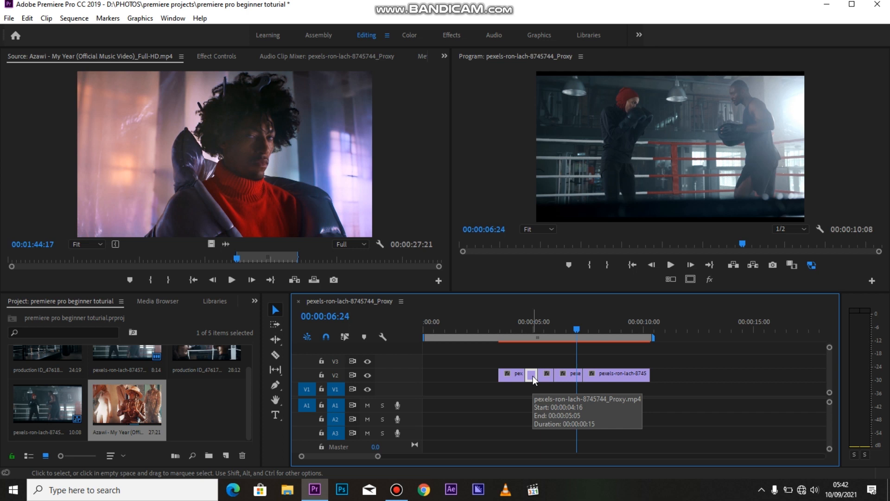
{"action": "key", "text": "Delete"}
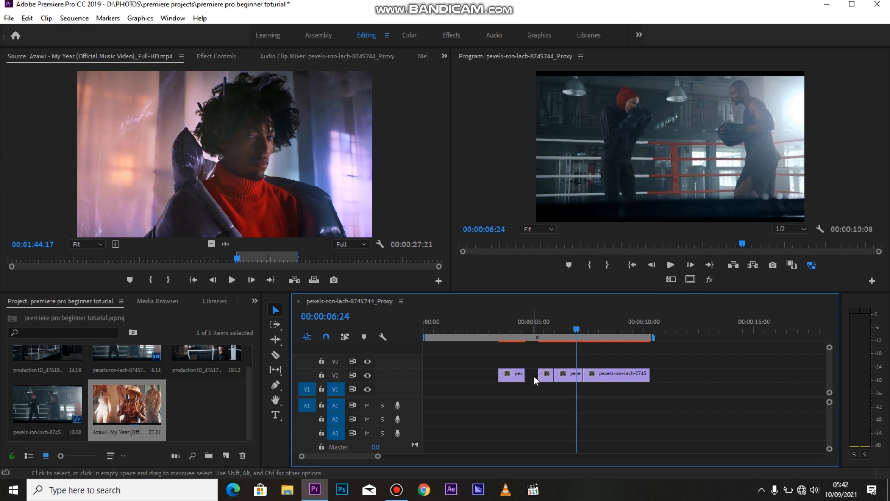
{"action": "left_click", "coordinate": [569, 376]}
{"action": "key", "text": "Delete"}
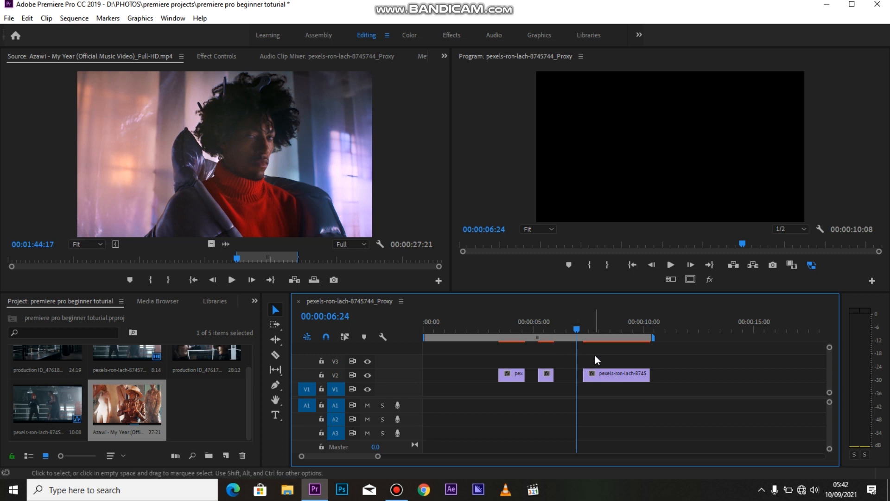
Step: Split the last remaining piece of the pexels clip on V2 at three points with the Razor tool
{"action": "key", "text": "c"}
{"action": "left_click", "coordinate": [604, 374]}
{"action": "left_click", "coordinate": [620, 374]}
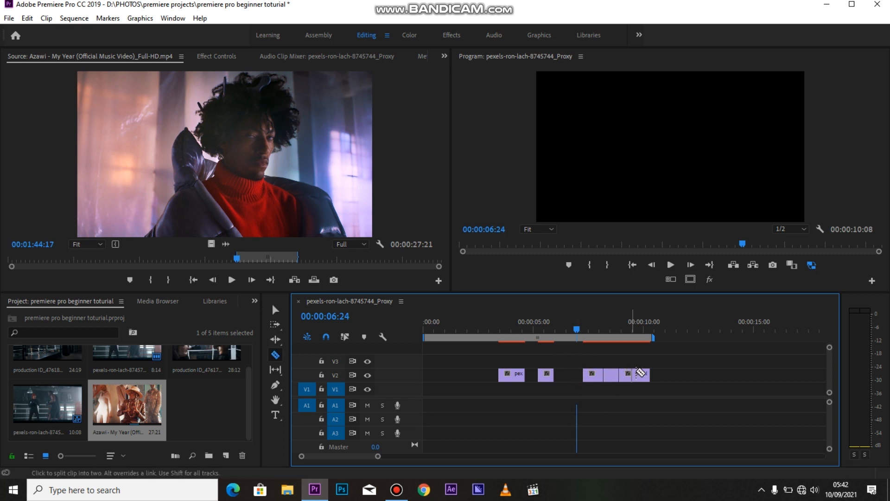
{"action": "left_click", "coordinate": [635, 374]}
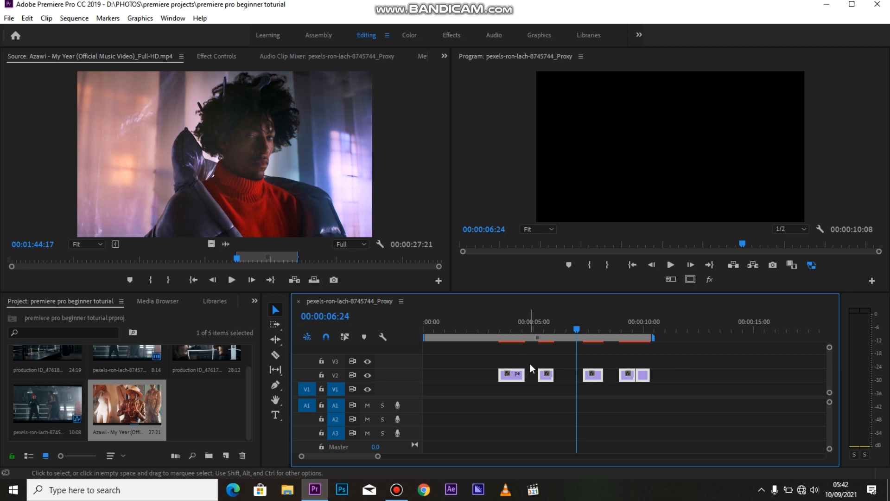
Step: Undo the cuts and deletions made to the pexels clip on V2
{"action": "key", "text": "ctrl+z"}
{"action": "key", "text": "ctrl+z"}
{"action": "key", "text": "ctrl+z"}
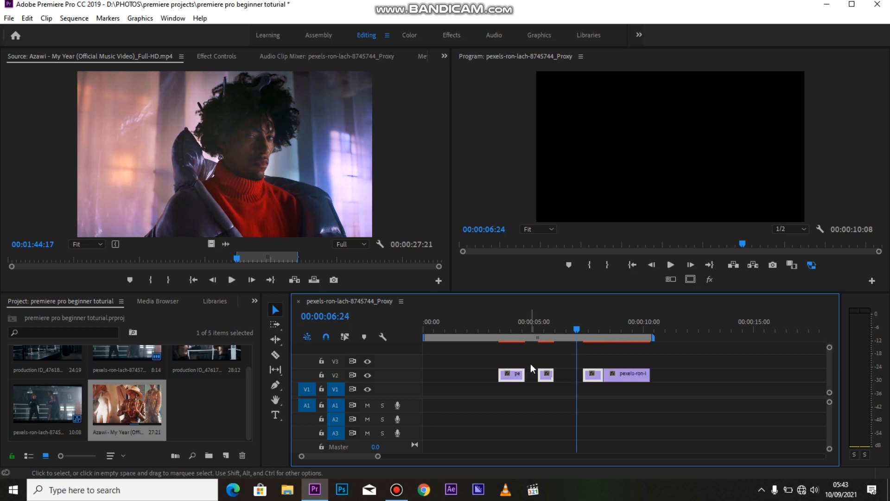
{"action": "key", "text": "ctrl+z"}
{"action": "key", "text": "ctrl+z"}
{"action": "key", "text": "ctrl+z"}
{"action": "key", "text": "ctrl+z"}
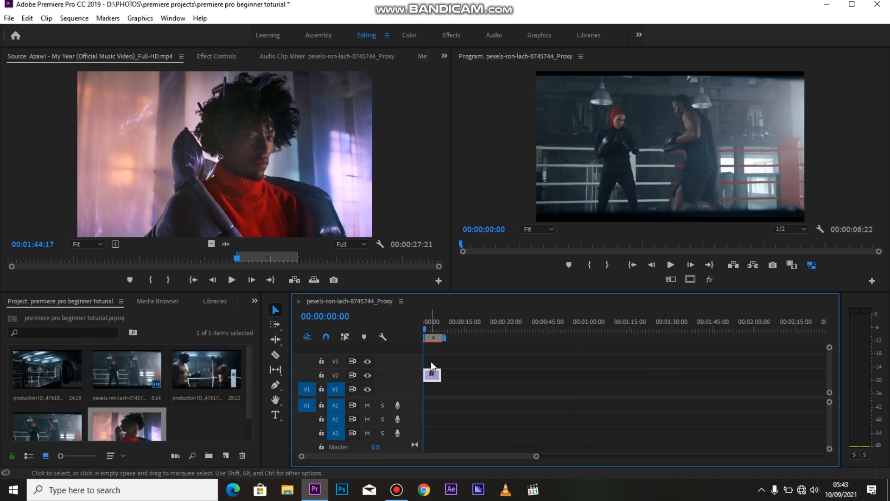
Step: Open production ID_4761738_Proxy.mp4 for preview and mark In at 00:00:10:14 and Out at 00:00:18:08
{"action": "double_click", "coordinate": [207, 377]}
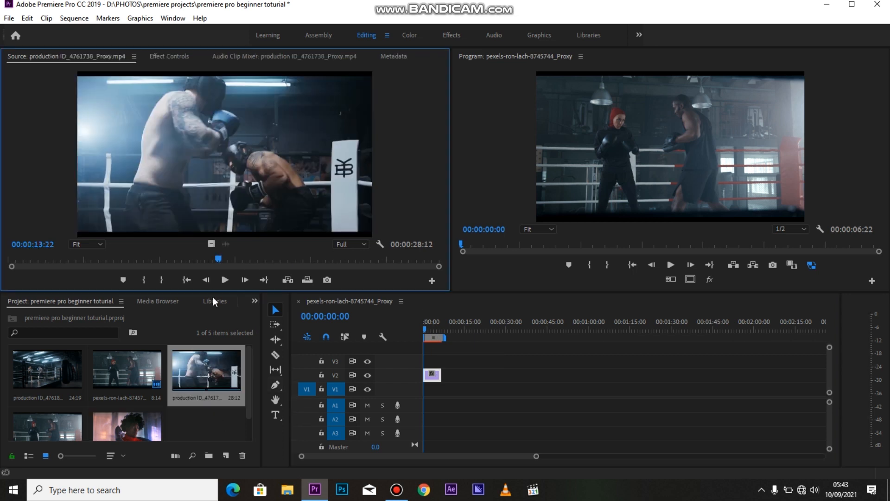
{"action": "left_click_drag", "start_coordinate": [220, 258], "coordinate": [169, 257]}
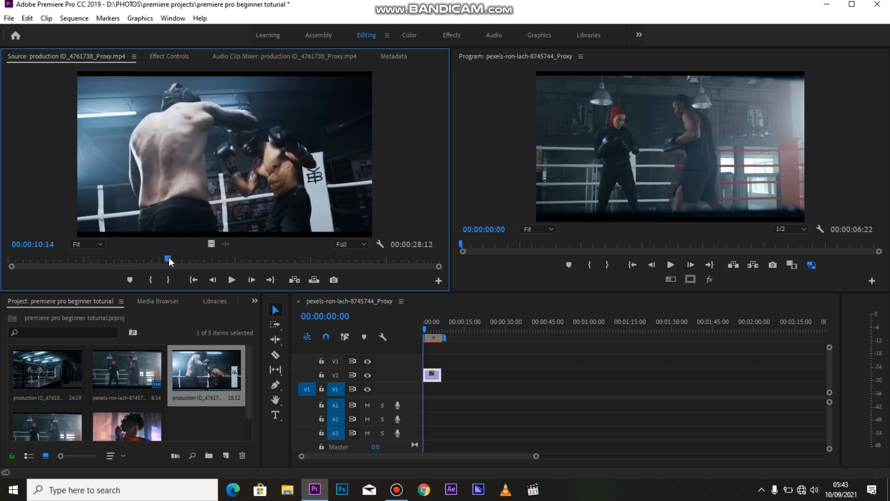
{"action": "key", "text": "i"}
{"action": "left_click_drag", "start_coordinate": [172, 257], "coordinate": [287, 260]}
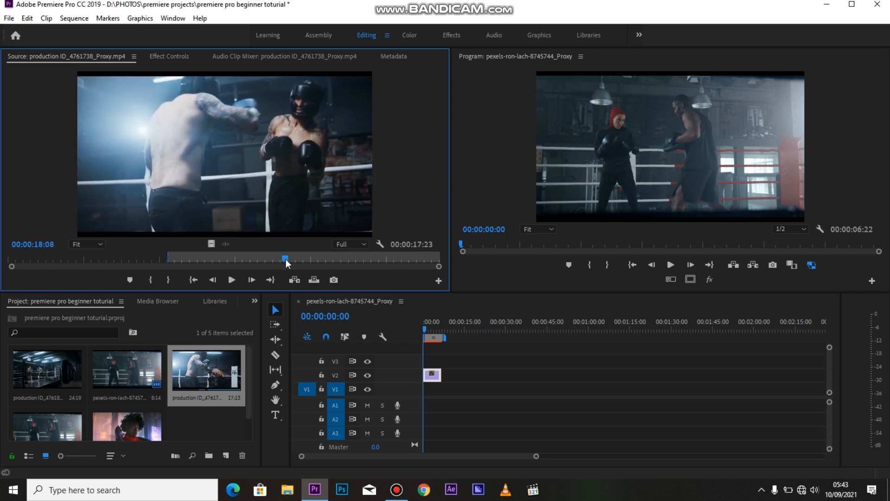
{"action": "key", "text": "o"}
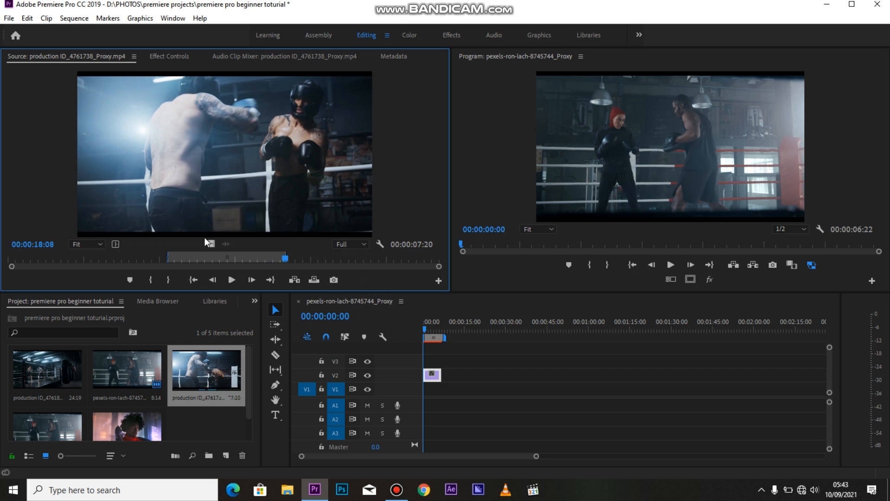
Step: Place the marked production excerpt on V3 directly after the pexels clip and set the playhead to 00:00:06:22
{"action": "left_click_drag", "start_coordinate": [399, 318], "coordinate": [452, 361]}
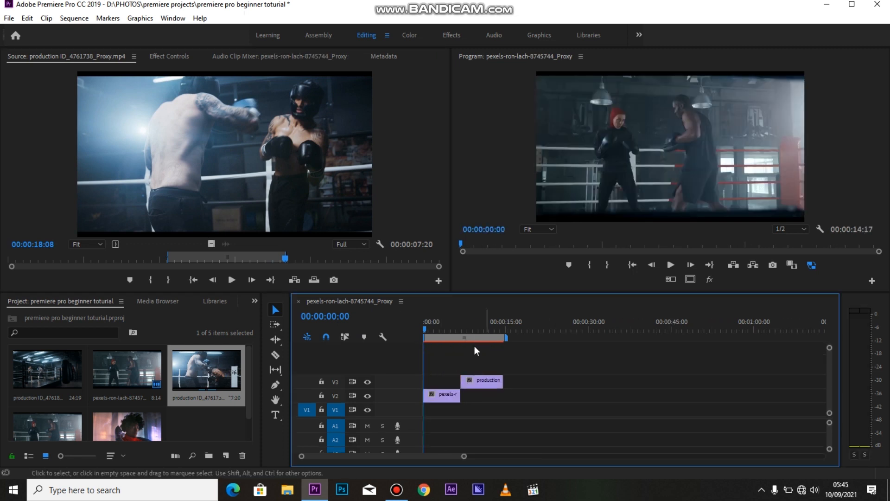
{"action": "key", "text": "="}
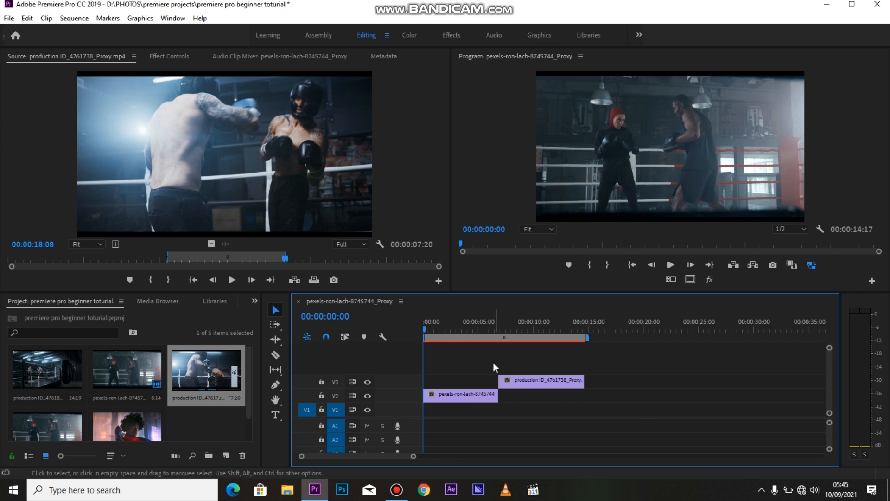
{"action": "left_click", "coordinate": [504, 329]}
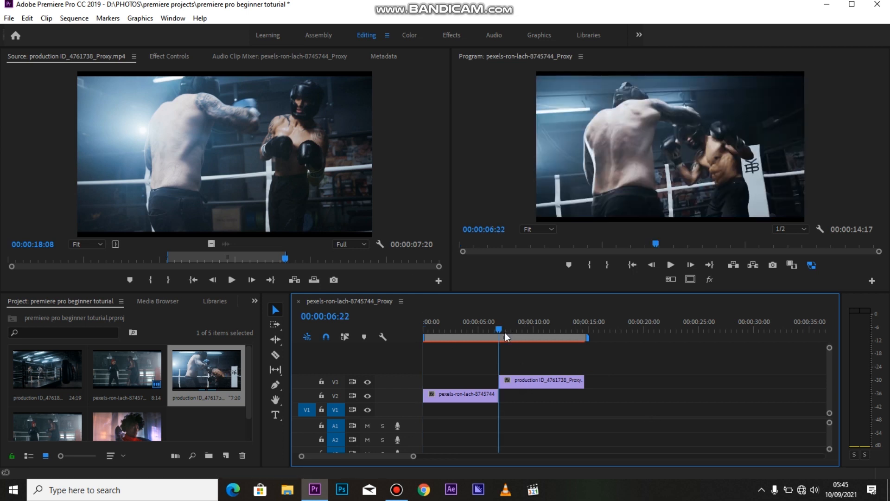
Step: Move the production clip on V3 earlier so it overlaps the pexels clip and ends at 00:00:10:06, and play the overlap
{"action": "left_click_drag", "start_coordinate": [531, 383], "coordinate": [478, 380]}
{"action": "left_click", "coordinate": [479, 331]}
{"action": "key", "text": "space"}
{"action": "left_click", "coordinate": [453, 332]}
{"action": "key", "text": "space"}
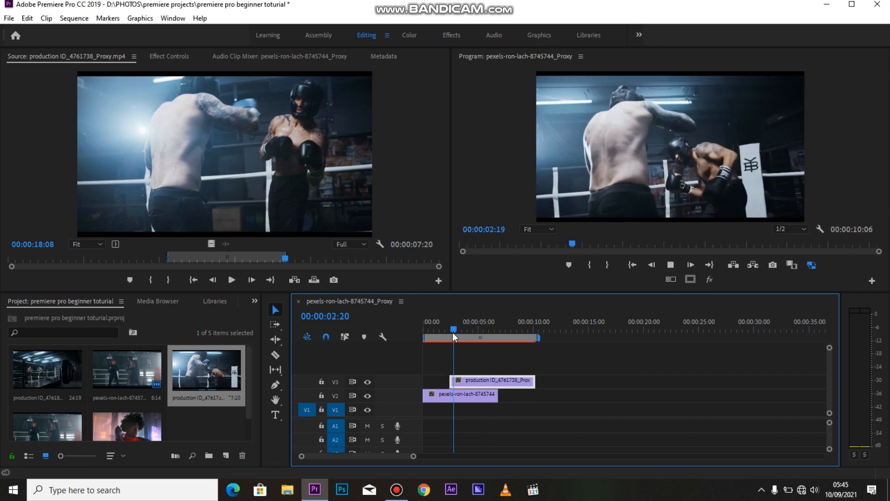
Step: Cut the production clip on V3 at about 00:00:04:00 and continue playback from around the cut
{"action": "key", "text": "space"}
{"action": "key", "text": "c"}
{"action": "left_click", "coordinate": [471, 380]}
{"action": "key", "text": "space"}
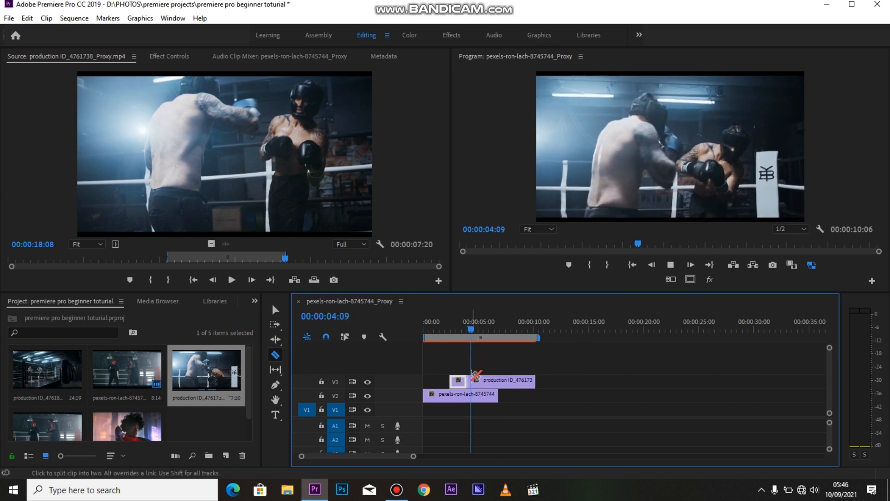
{"action": "left_click", "coordinate": [469, 331]}
{"action": "key", "text": "space"}
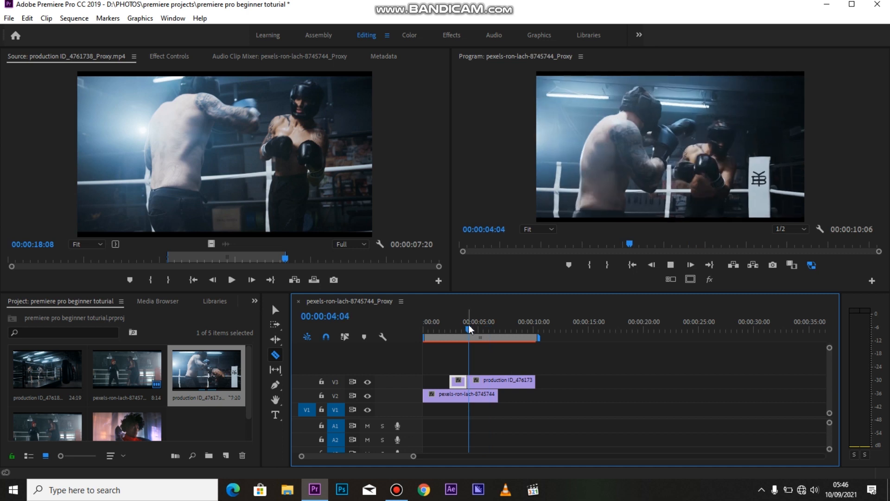
Step: Stop playback at 00:00:06:06, cut the production clip on V3 there and delete its middle piece
{"action": "key", "text": "space"}
{"action": "key", "text": "v"}
{"action": "left_click", "coordinate": [483, 386]}
{"action": "key", "text": "Delete"}
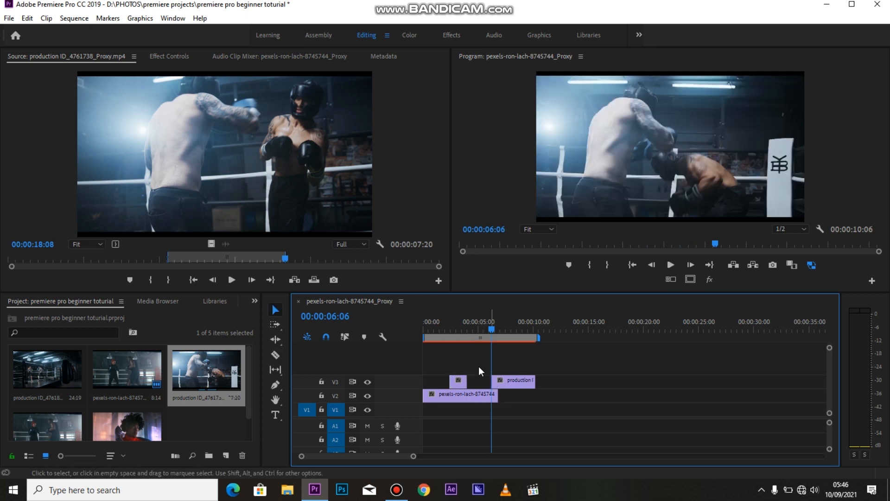
Step: Play the sequence from the beginning and stop at 00:00:05:14
{"action": "left_click", "coordinate": [422, 334]}
{"action": "key", "text": "space"}
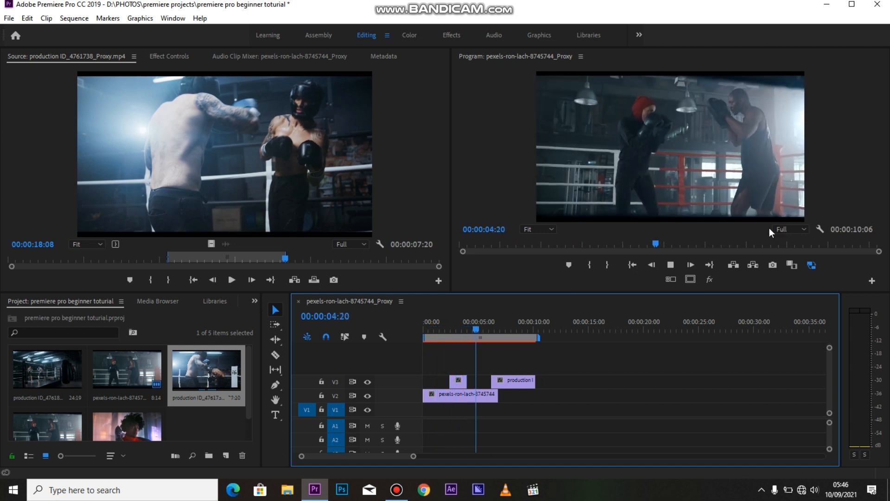
{"action": "key", "text": "space"}
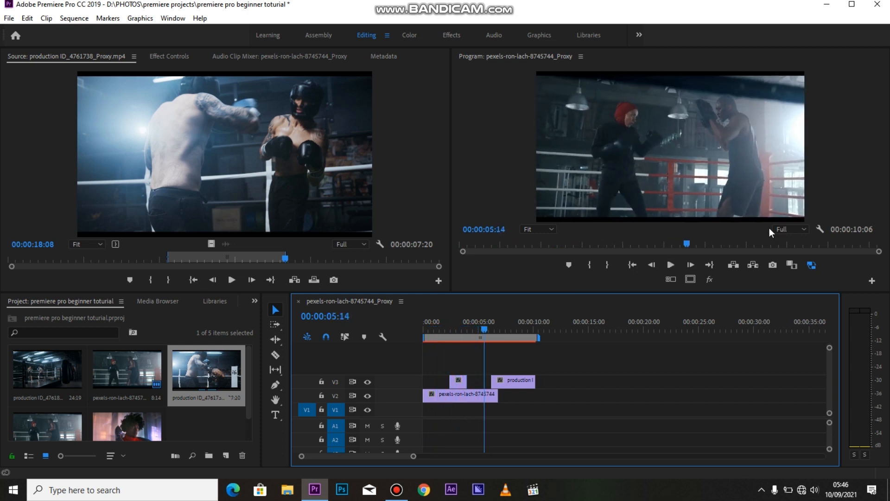
Step: Set the Program monitor's playback resolution to 1/4 and return the playhead to 00:00:00:00
{"action": "left_click", "coordinate": [796, 228]}
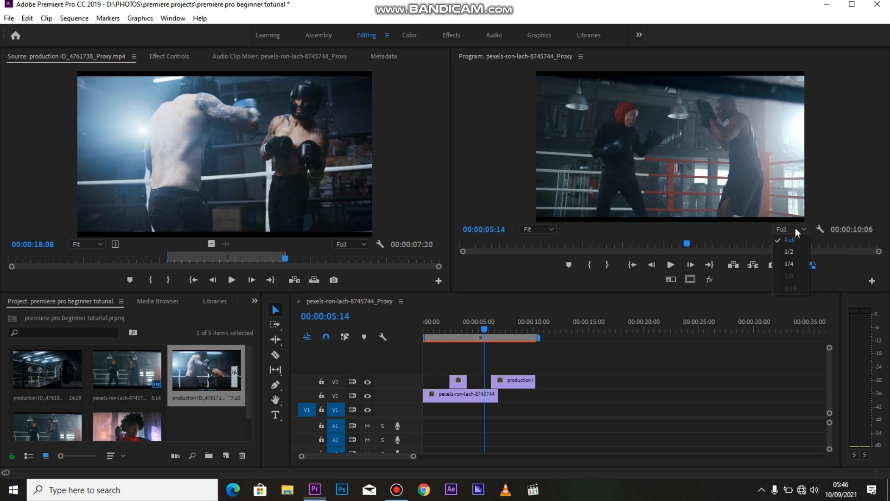
{"action": "left_click", "coordinate": [789, 264]}
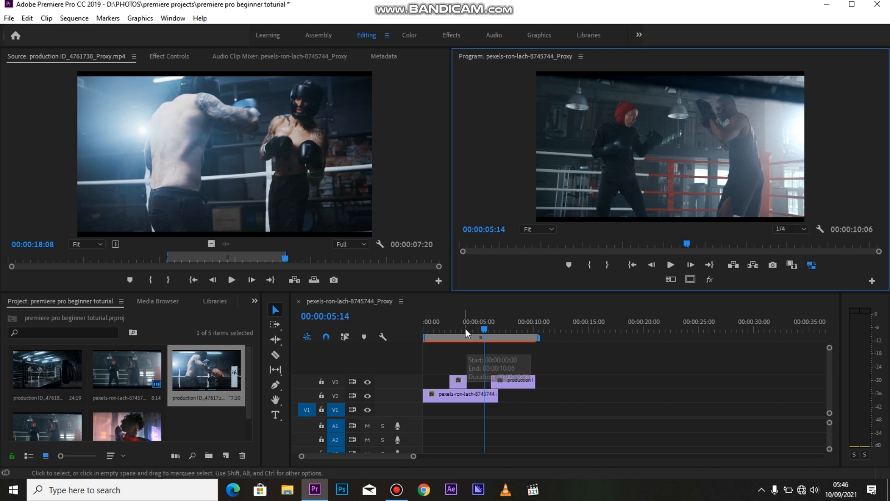
{"action": "key", "text": "Home"}
{"action": "left_click", "coordinate": [391, 349]}
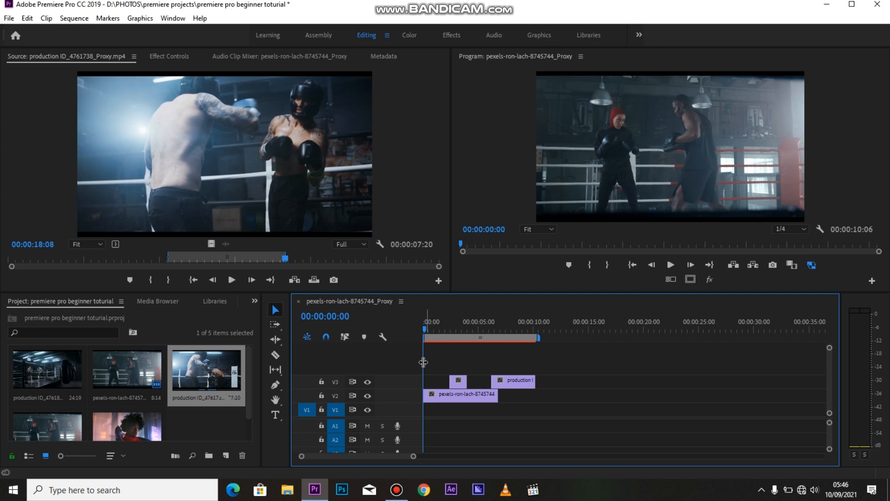
Step: Show the effects library and search it for "cross dis" to find the Cross Dissolve transition
{"action": "left_click", "coordinate": [256, 301]}
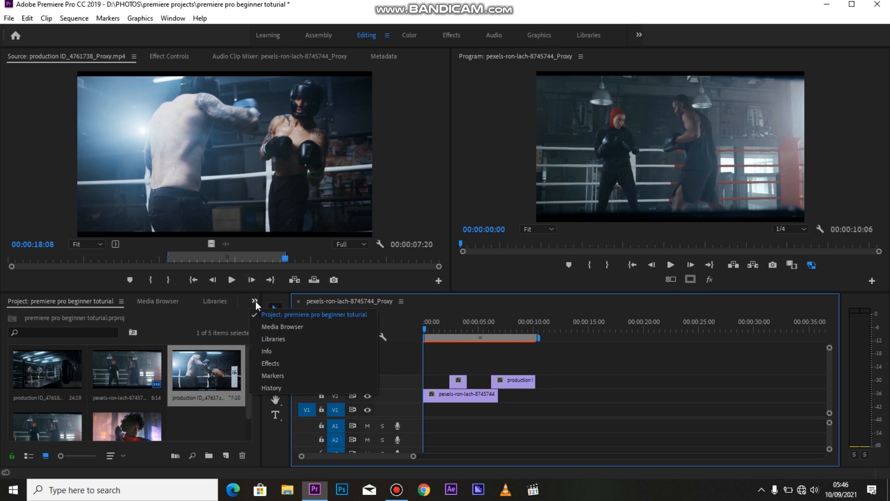
{"action": "left_click", "coordinate": [269, 360]}
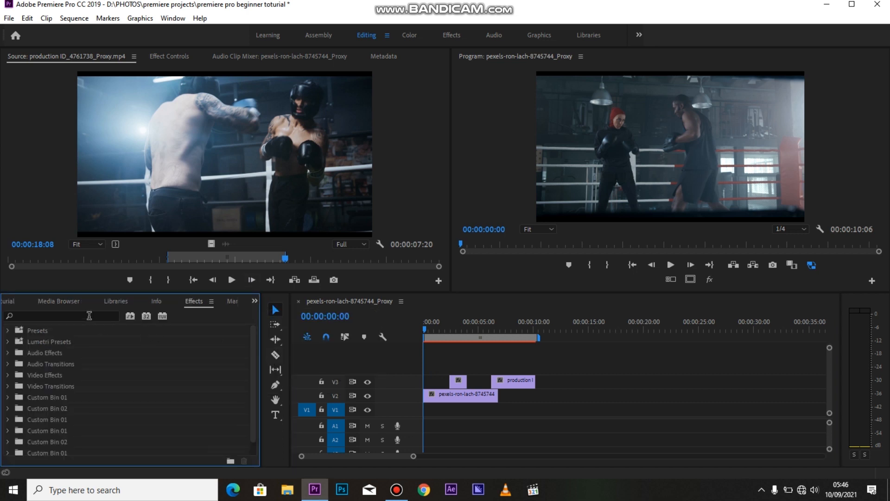
{"action": "left_click", "coordinate": [89, 316]}
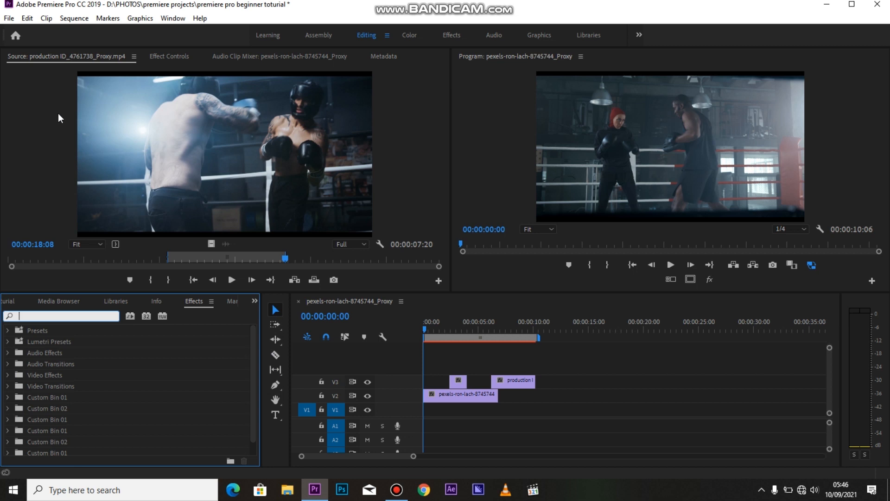
{"action": "type", "text": "d"}
{"action": "type", "text": "crs"}
{"action": "key", "text": "BackSpace"}
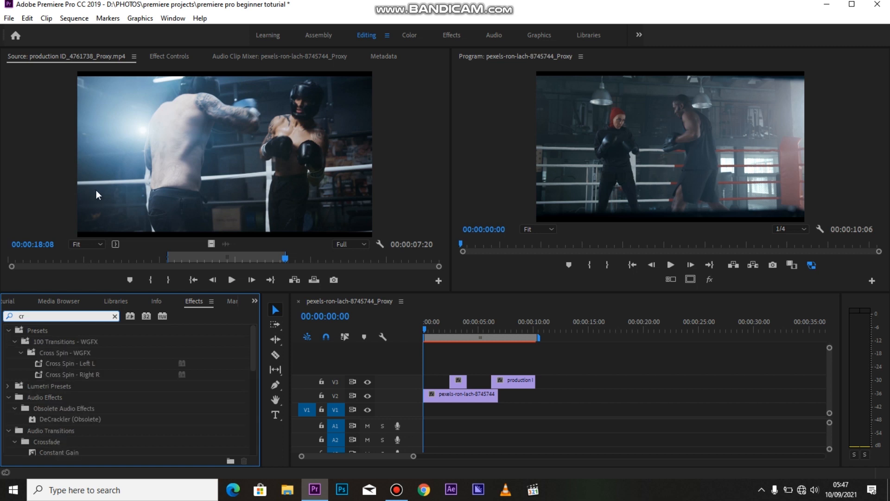
{"action": "type", "text": "o"}
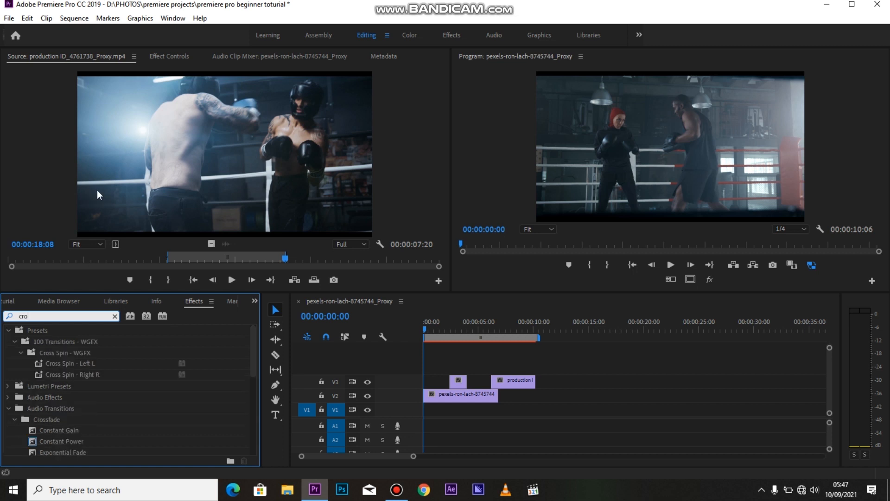
{"action": "type", "text": "ss dr"}
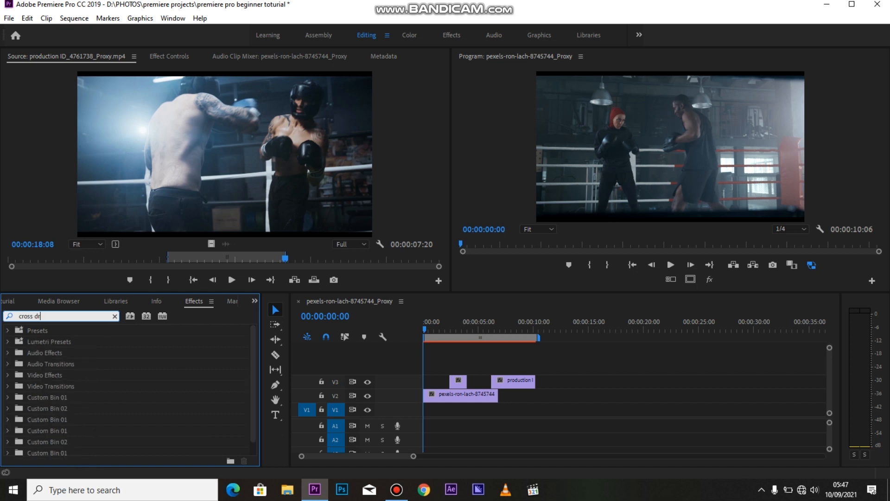
{"action": "key", "text": "BackSpace"}
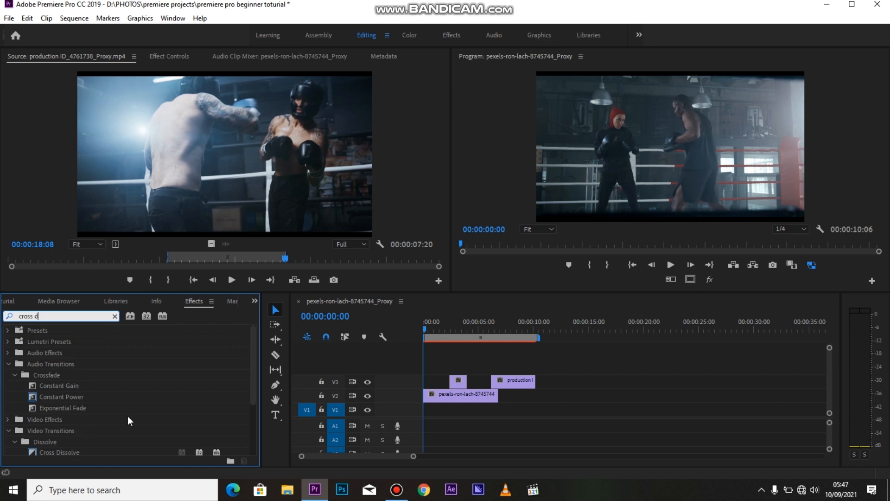
{"action": "type", "text": "is"}
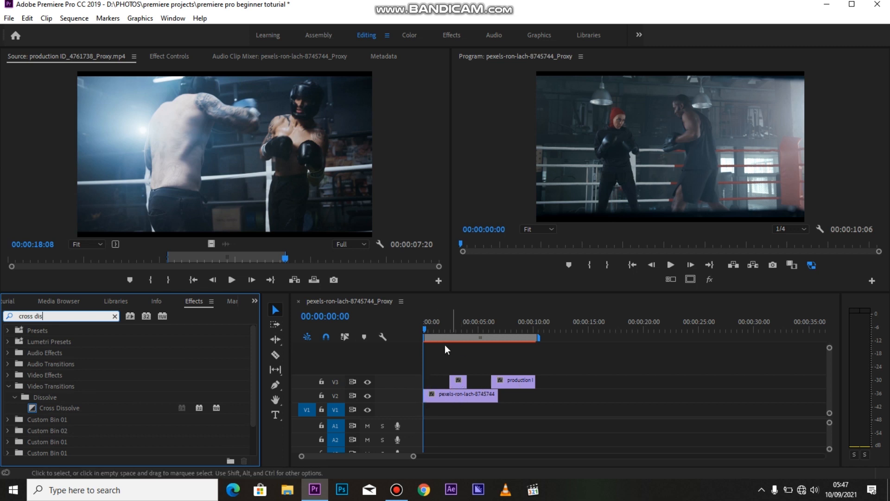
Step: Apply the Cross Dissolve transition to the start of the pexels-ron-lach clip on V2 and play it back
{"action": "type", "text": "x"}
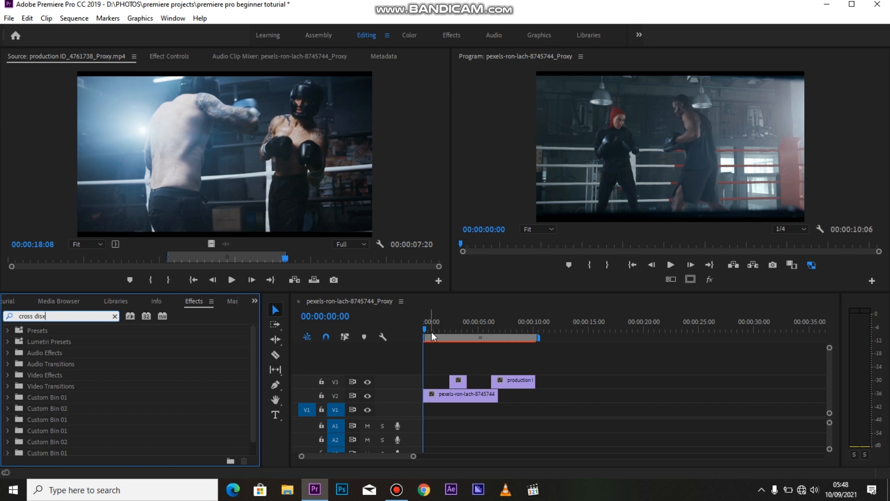
{"action": "left_click", "coordinate": [431, 332]}
{"action": "key", "text": "equal"}
{"action": "key", "text": "equal"}
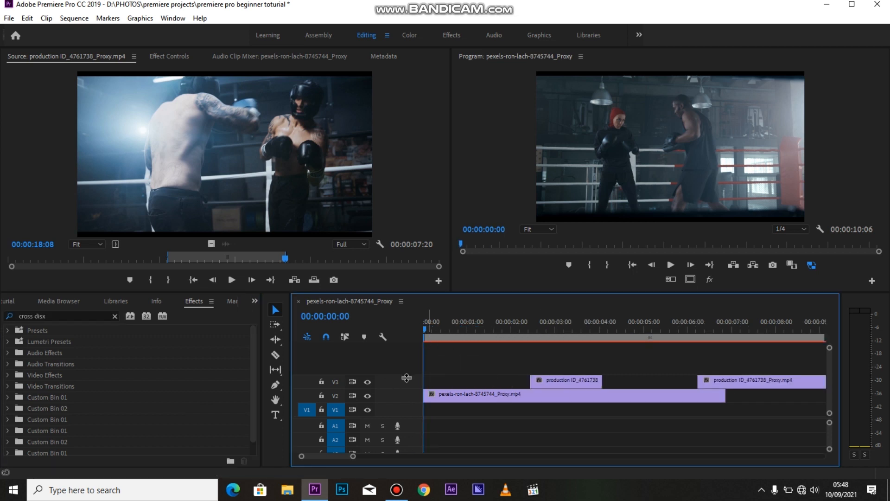
{"action": "left_click", "coordinate": [63, 316]}
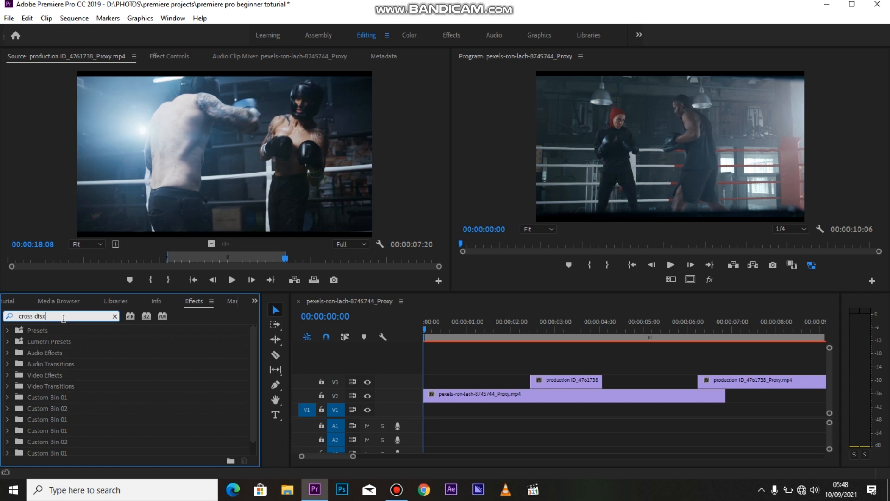
{"action": "key", "text": "BackSpace"}
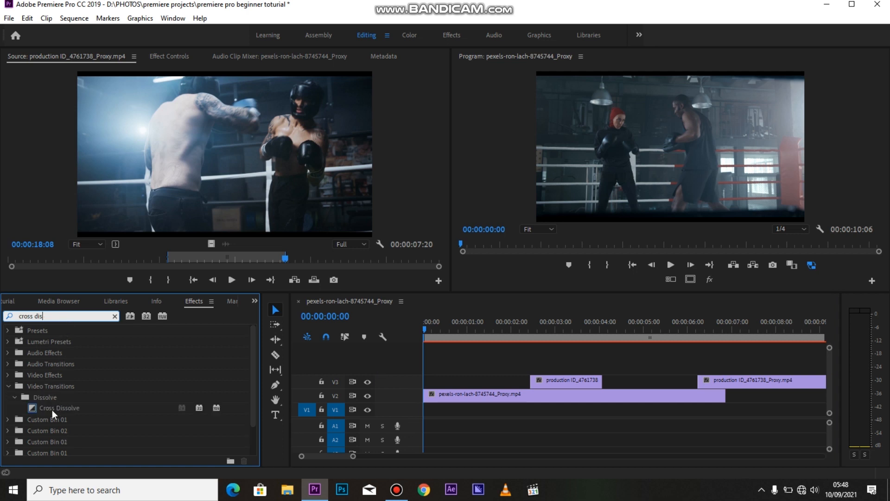
{"action": "left_click_drag", "start_coordinate": [52, 410], "coordinate": [428, 399]}
{"action": "left_click", "coordinate": [435, 329]}
{"action": "key", "text": "space"}
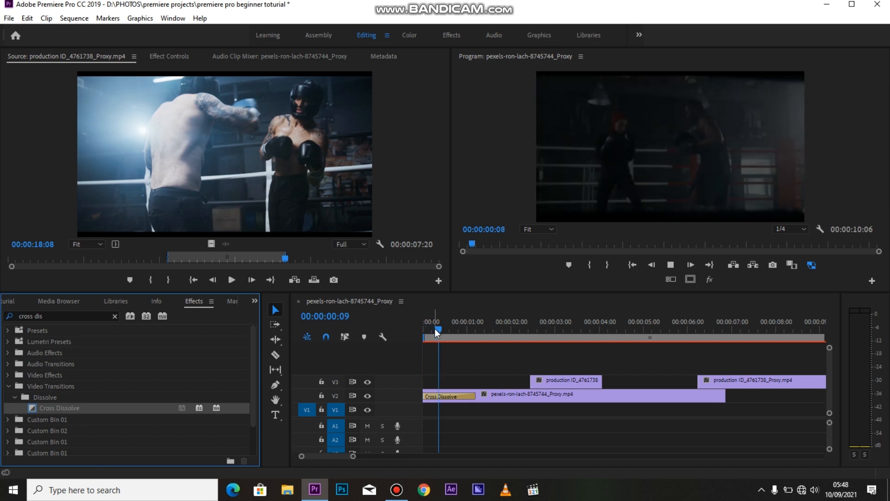
{"action": "key", "text": "space"}
Step: Delete the Cross Dissolve at the start of the V2 clip and play the opening from the beginning without it
{"action": "left_click", "coordinate": [439, 392]}
{"action": "key", "text": "Delete"}
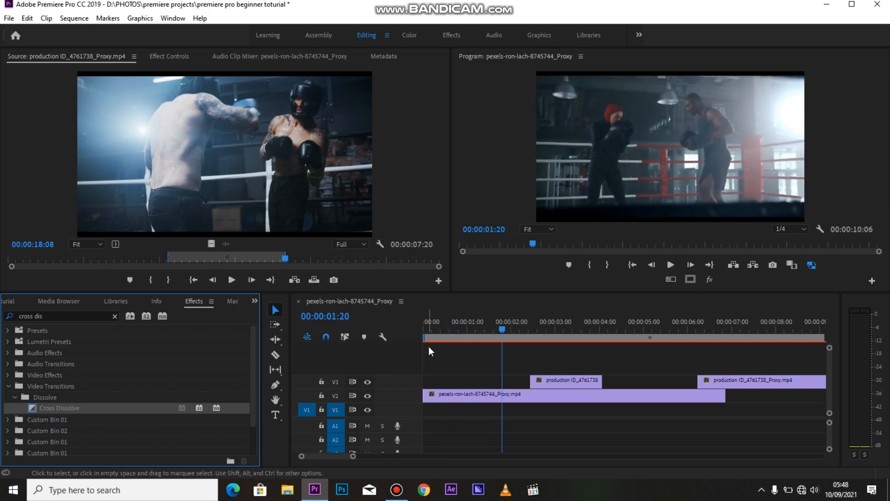
{"action": "left_click", "coordinate": [428, 351]}
{"action": "key", "text": "Home"}
{"action": "key", "text": "space"}
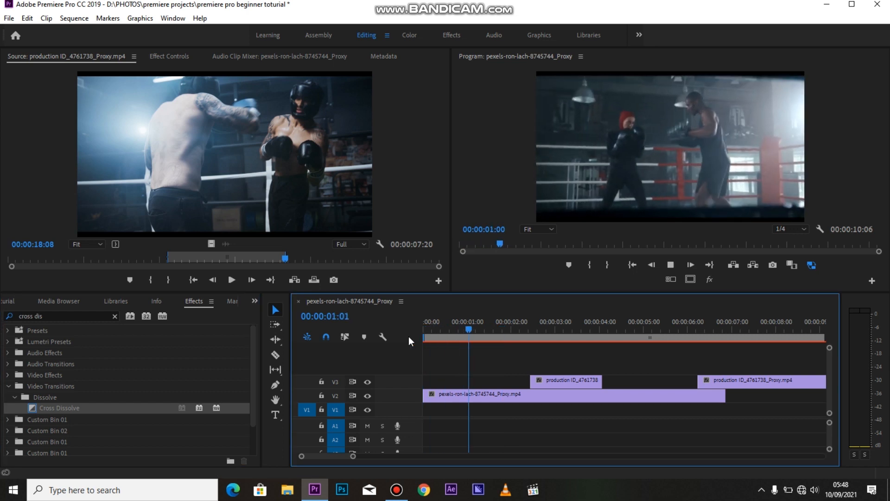
{"action": "key", "text": "space"}
{"action": "left_click_drag", "start_coordinate": [436, 330], "coordinate": [407, 334]}
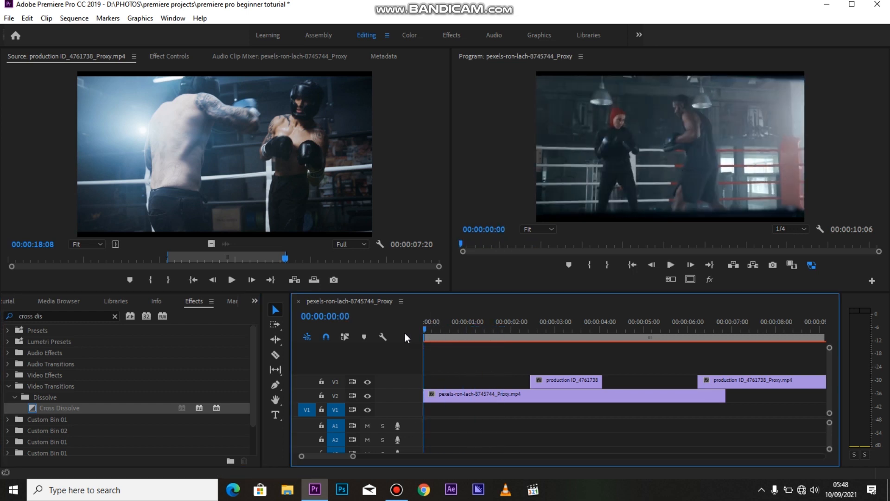
Step: Restore the Cross Dissolve on the V2 clip and play the sequence through to 00:00:03:18
{"action": "key", "text": "ctrl+z"}
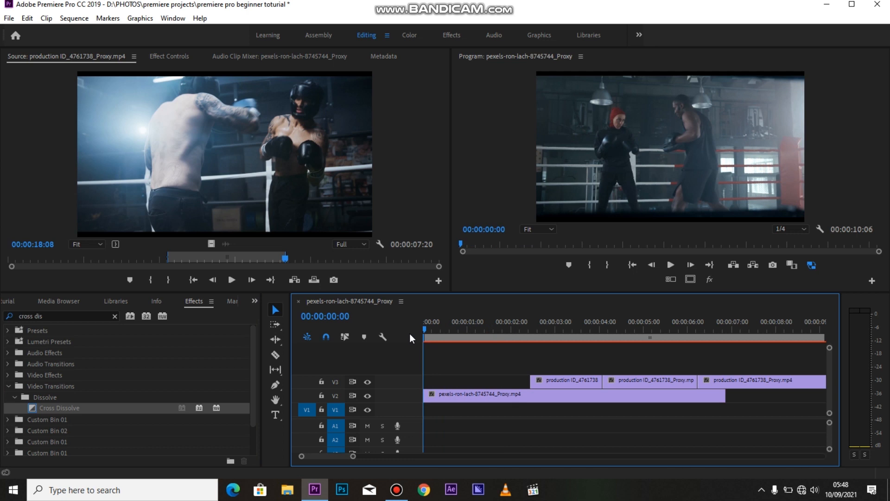
{"action": "key", "text": "ctrl+shift+z"}
{"action": "key", "text": "ctrl+shift+z"}
{"action": "key", "text": "space"}
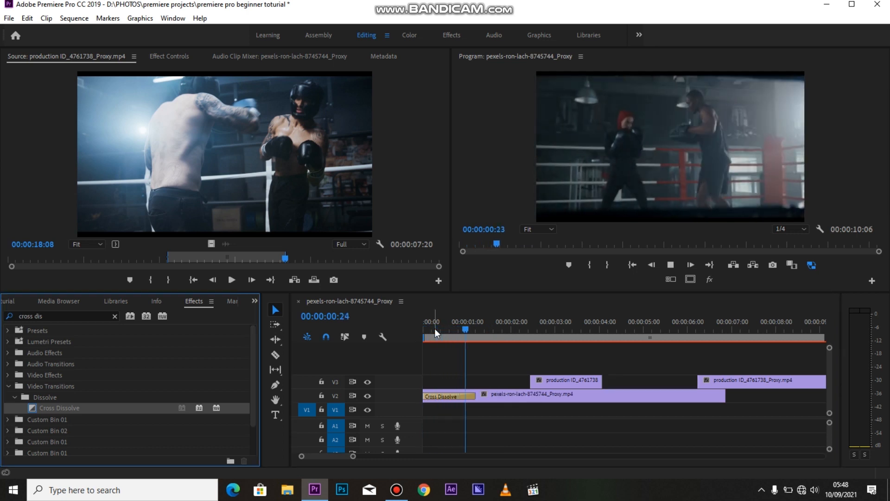
{"action": "left_click", "coordinate": [549, 369]}
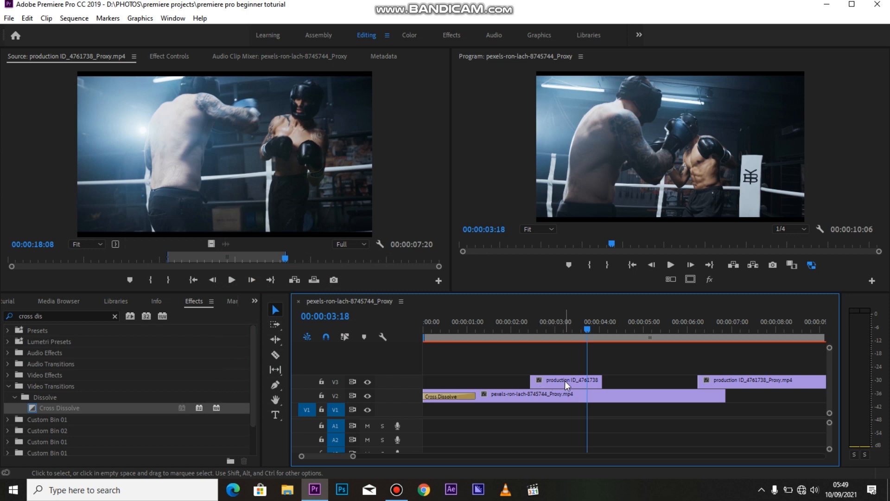
Step: Move the short production clip from V3 down to V2 and apply Cross Dissolve at the cut where it begins
{"action": "left_click_drag", "start_coordinate": [565, 381], "coordinate": [565, 395]}
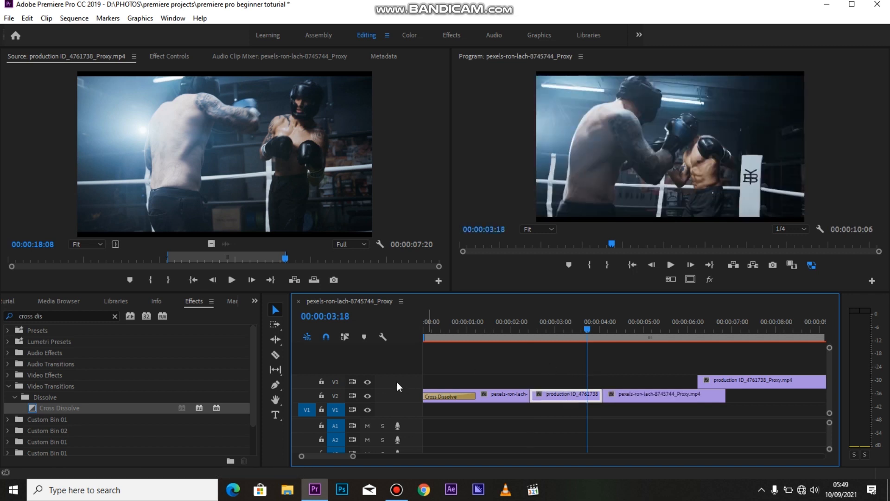
{"action": "left_click_drag", "start_coordinate": [48, 406], "coordinate": [532, 398]}
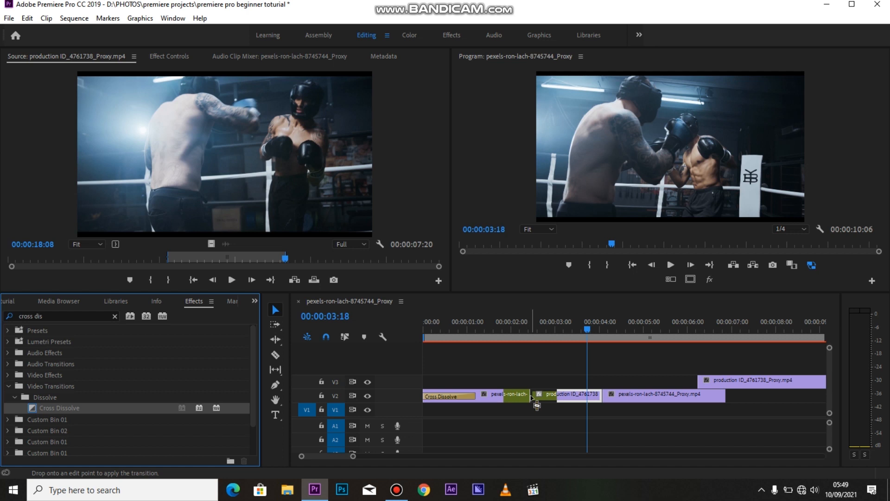
Step: Play the sequence from 00:00:01:05 to review the Cross Dissolve between the pexels and production clips
{"action": "left_click", "coordinate": [483, 320]}
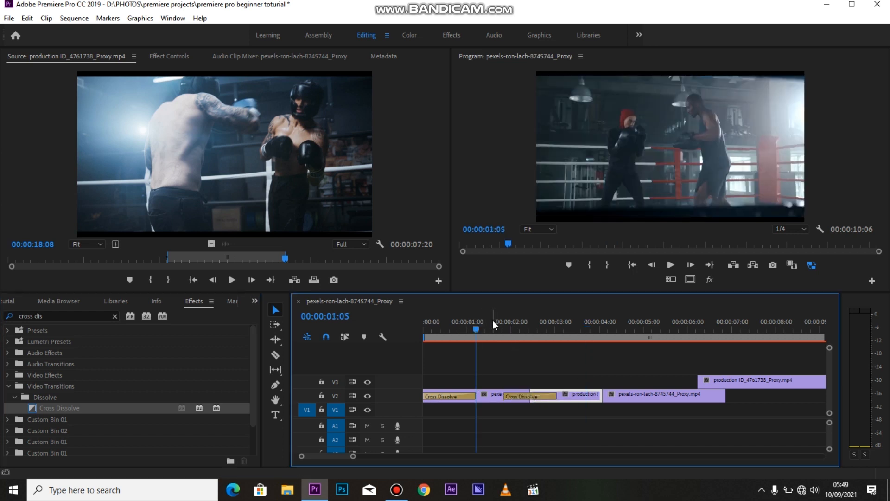
{"action": "key", "text": "space"}
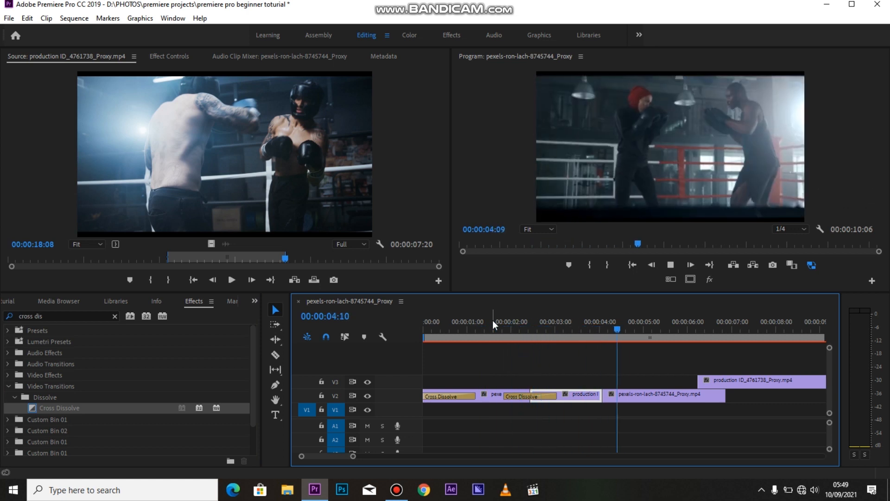
{"action": "left_click", "coordinate": [492, 320]}
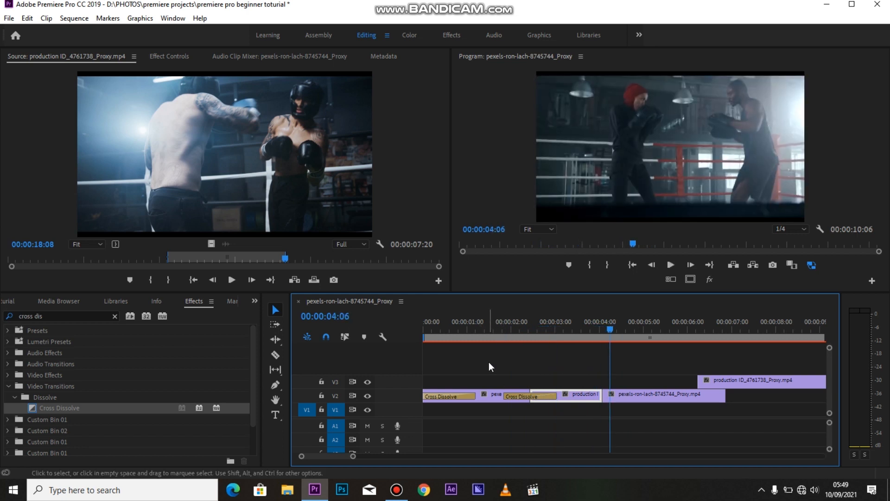
{"action": "left_click", "coordinate": [482, 325]}
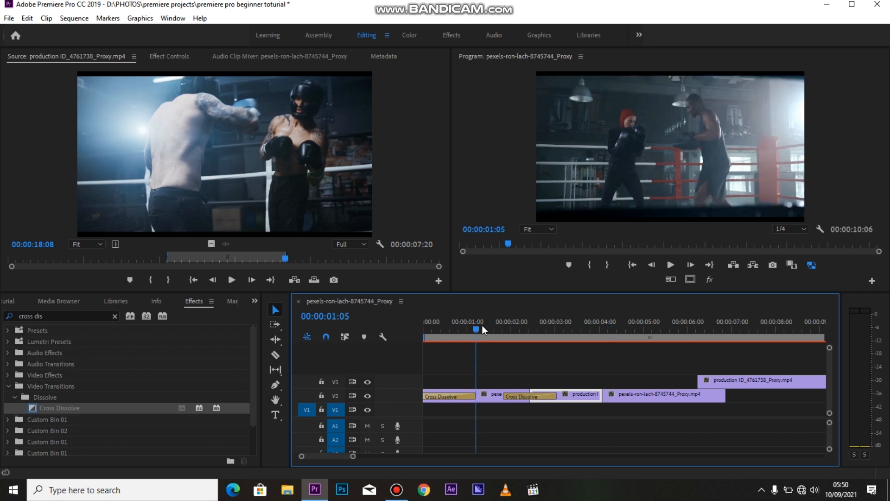
{"action": "key", "text": "space"}
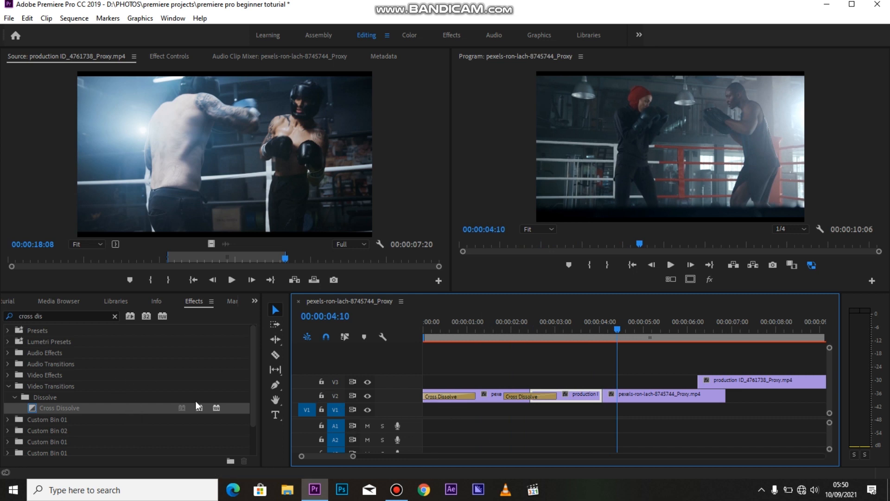
Step: Delete the Cross Dissolve between the pexels and production clips, search the effects for "dip" and apply Dip to Black at that cut
{"action": "left_click", "coordinate": [524, 396]}
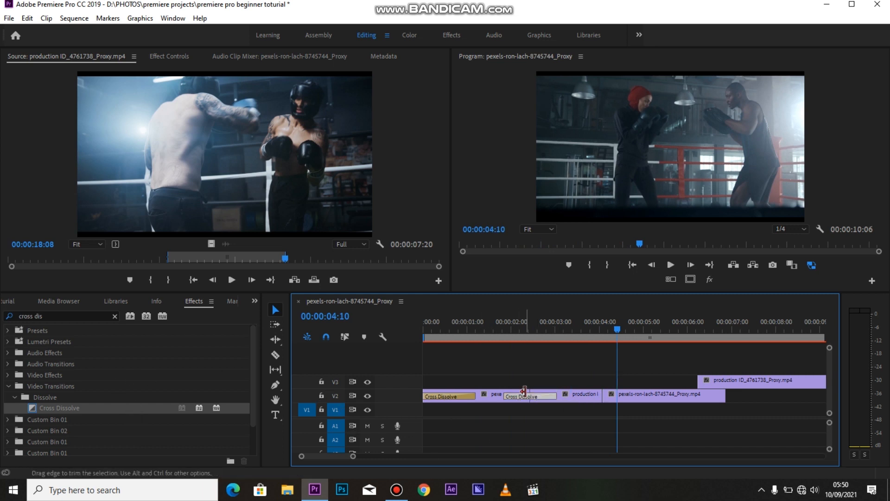
{"action": "key", "text": "Delete"}
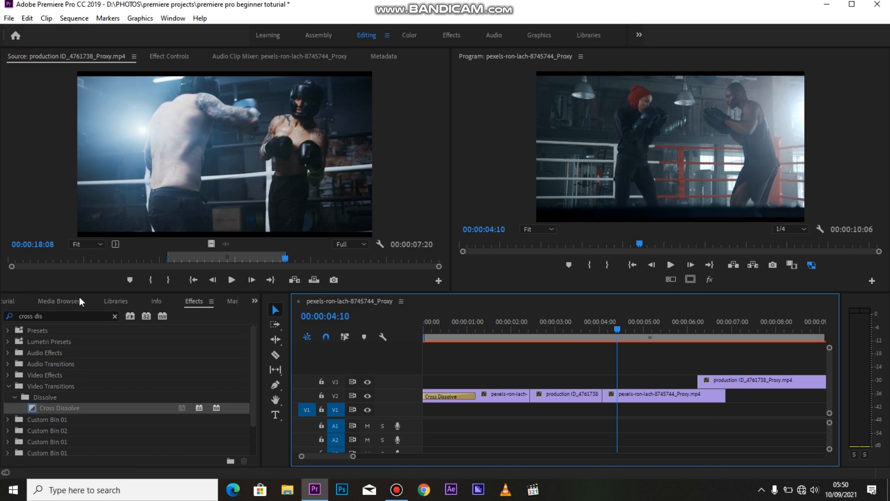
{"action": "left_click", "coordinate": [115, 316]}
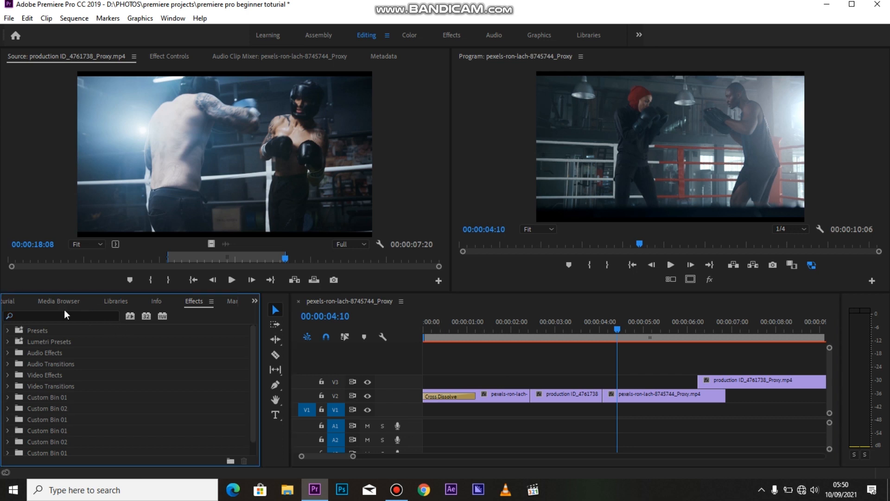
{"action": "key", "text": "p"}
{"action": "left_click", "coordinate": [38, 314]}
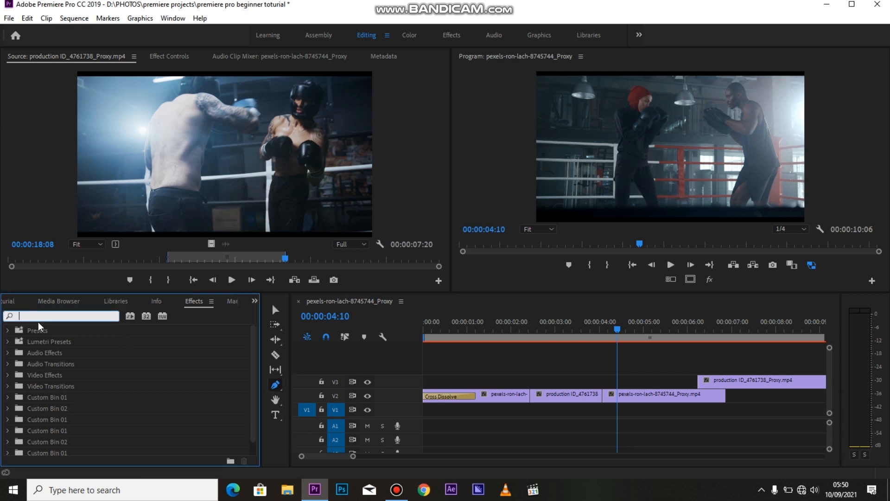
{"action": "type", "text": "di"}
{"action": "type", "text": "p"}
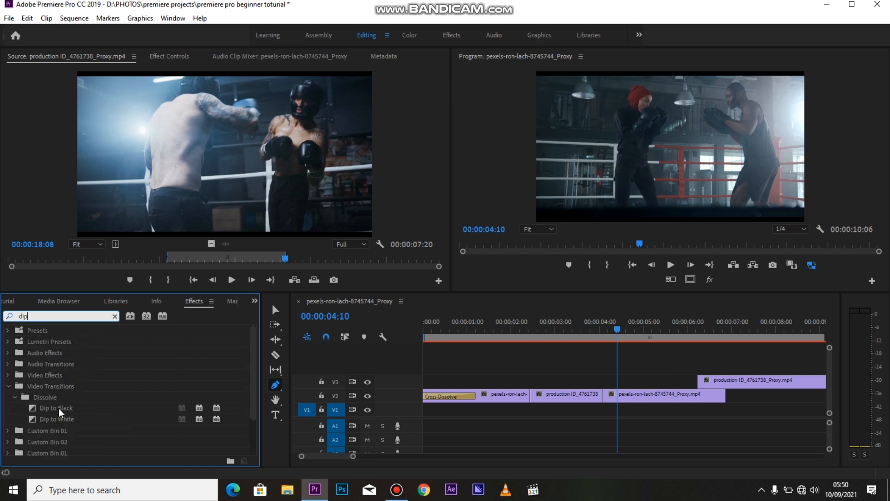
{"action": "left_click_drag", "start_coordinate": [48, 407], "coordinate": [532, 397]}
Step: Play repeatedly across the Dip to Black transition on V2 to review it, starting ahead of the cut
{"action": "left_click", "coordinate": [499, 323]}
{"action": "key", "text": "space"}
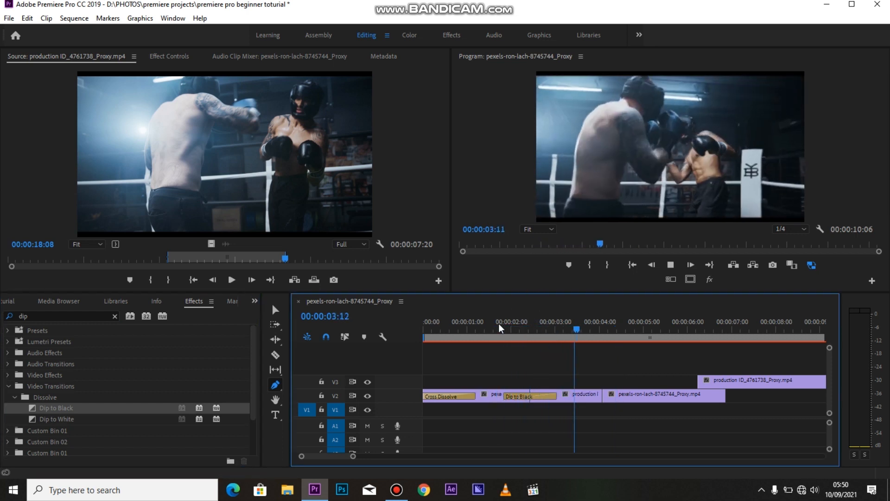
{"action": "key", "text": "space"}
{"action": "left_click", "coordinate": [455, 319]}
{"action": "key", "text": "space"}
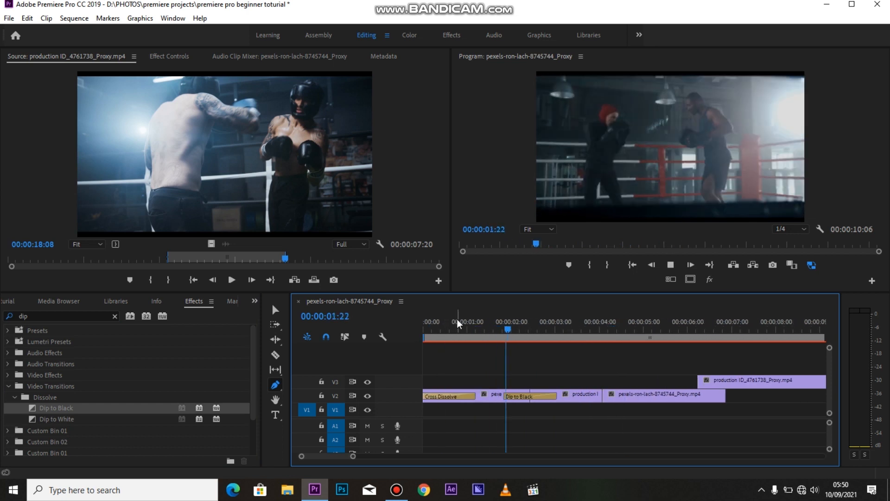
{"action": "left_click", "coordinate": [494, 320]}
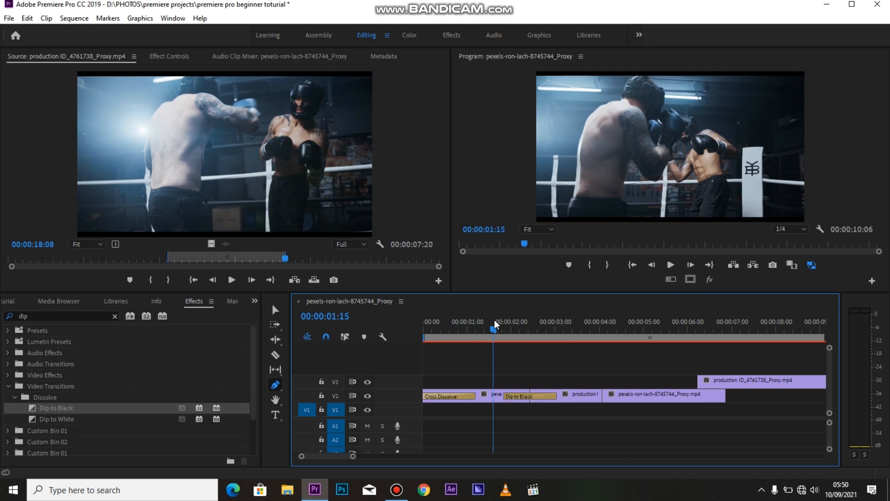
{"action": "key", "text": "space"}
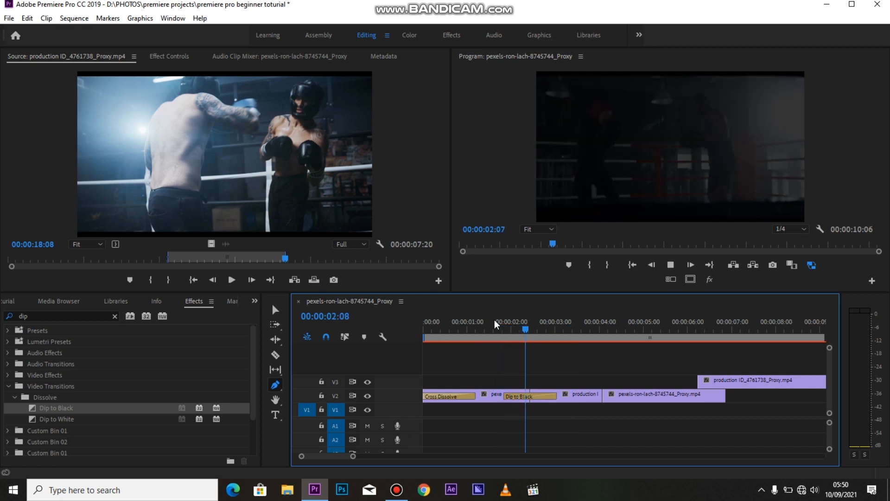
{"action": "key", "text": "space"}
Step: Return to the Selection tool, shorten the Dip to Black transition on V2 by trimming its edge, and play it back
{"action": "left_click", "coordinate": [542, 397]}
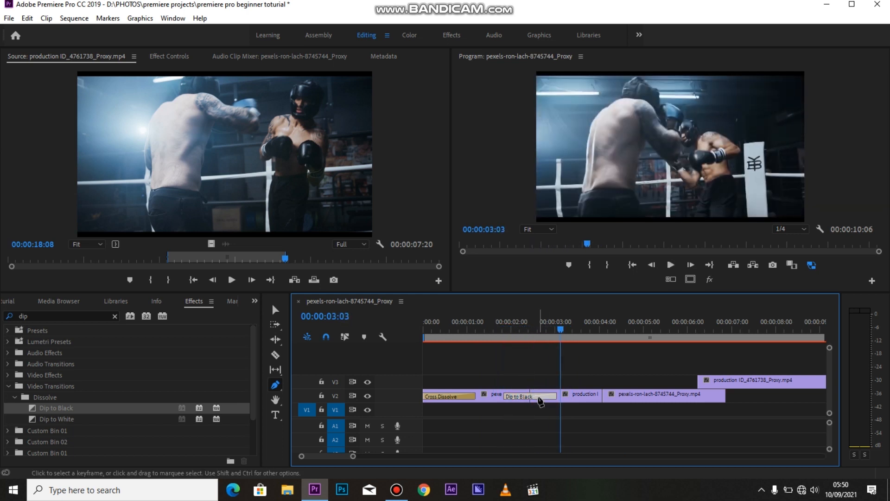
{"action": "left_click", "coordinate": [275, 309]}
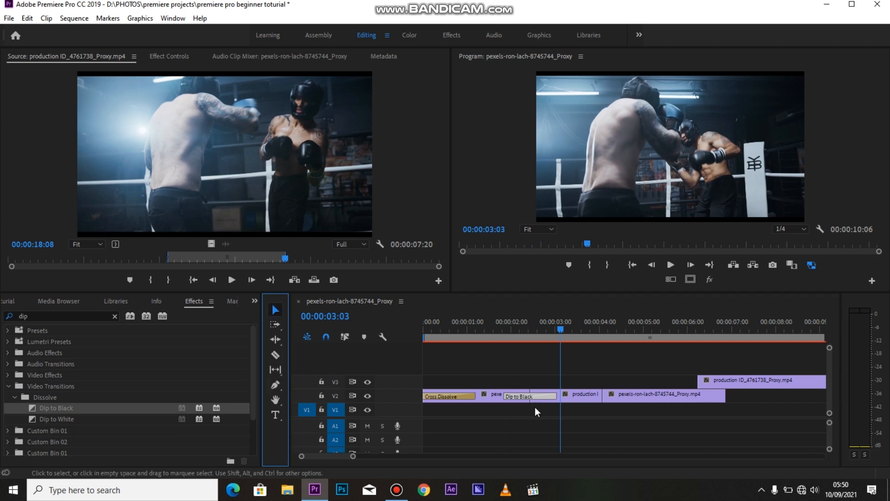
{"action": "left_click", "coordinate": [504, 396]}
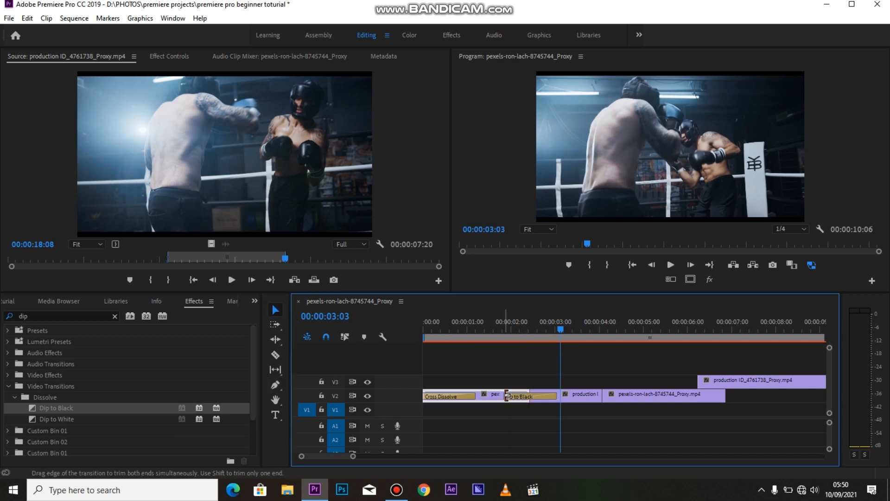
{"action": "left_click_drag", "start_coordinate": [508, 397], "coordinate": [523, 396]}
{"action": "left_click", "coordinate": [503, 336]}
{"action": "key", "text": "space"}
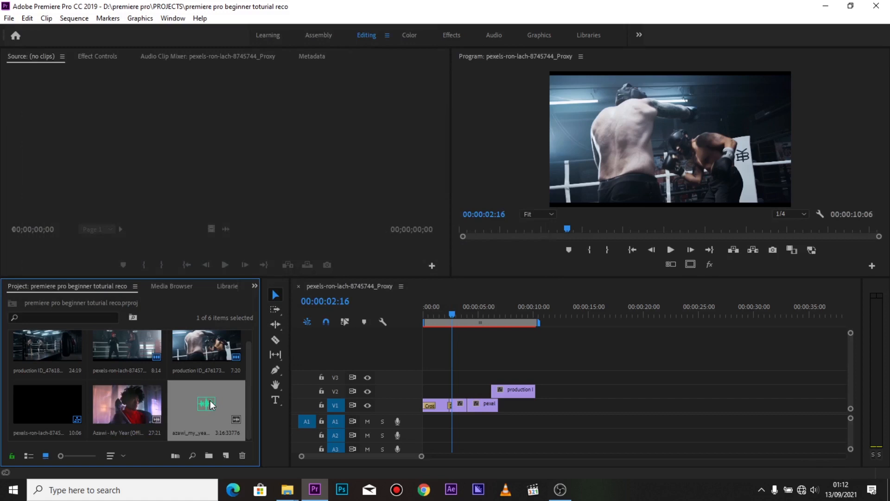
Step: Place the azawi audio file from the project at the start of audio track A1
{"action": "left_click_drag", "start_coordinate": [223, 404], "coordinate": [427, 430]}
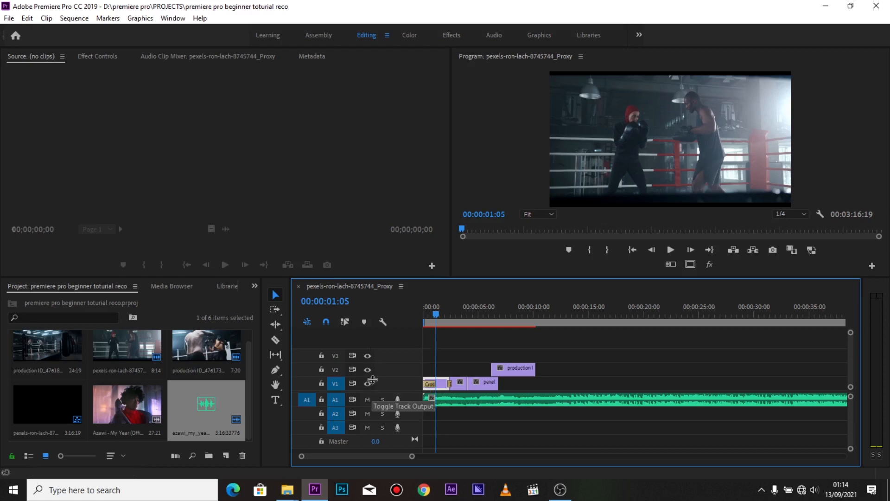
Step: Move the production clip on V2 earlier to start at 00:00:04:24, target track V2, and select the last pexels clip on V1
{"action": "left_click", "coordinate": [506, 368]}
{"action": "left_click_drag", "start_coordinate": [505, 369], "coordinate": [493, 373]}
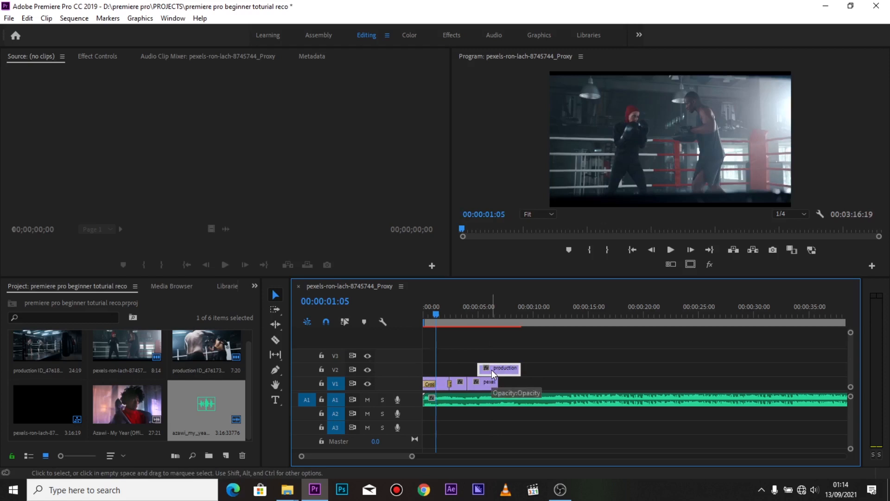
{"action": "left_click", "coordinate": [334, 370]}
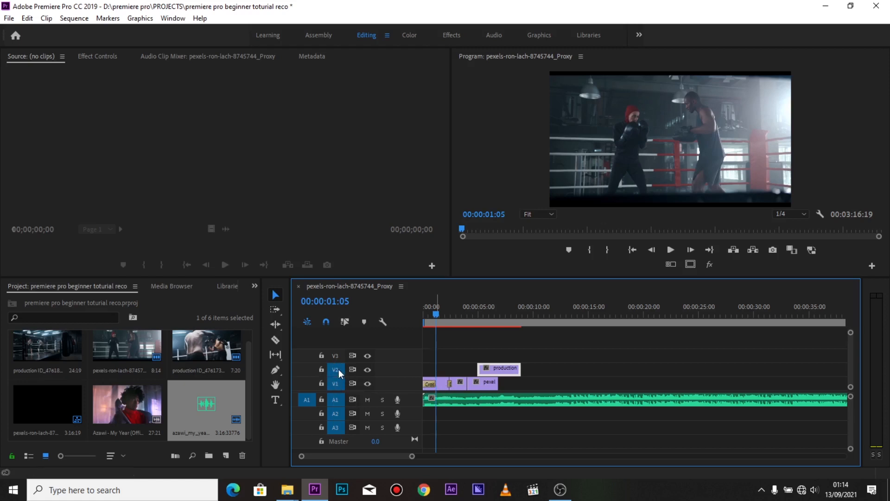
{"action": "left_click", "coordinate": [489, 383]}
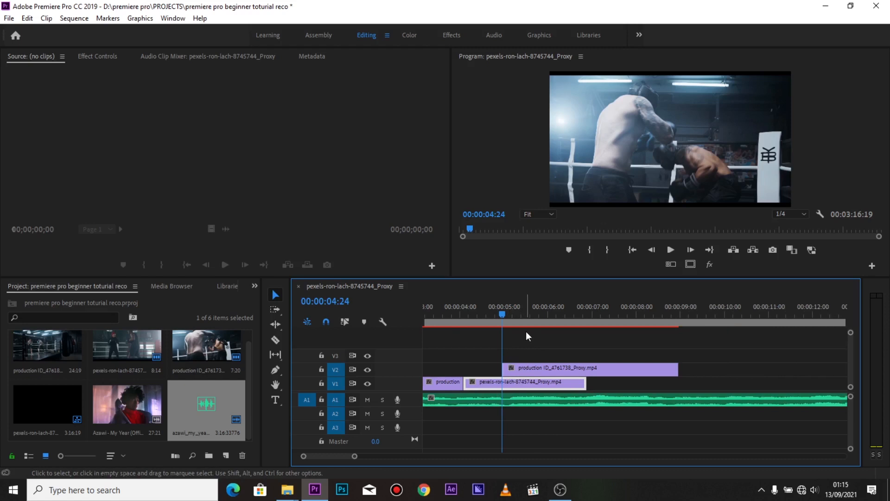
Step: Select the production clip on V2 and toggle the V2 track output off and on to compare it with V1
{"action": "left_click", "coordinate": [515, 368]}
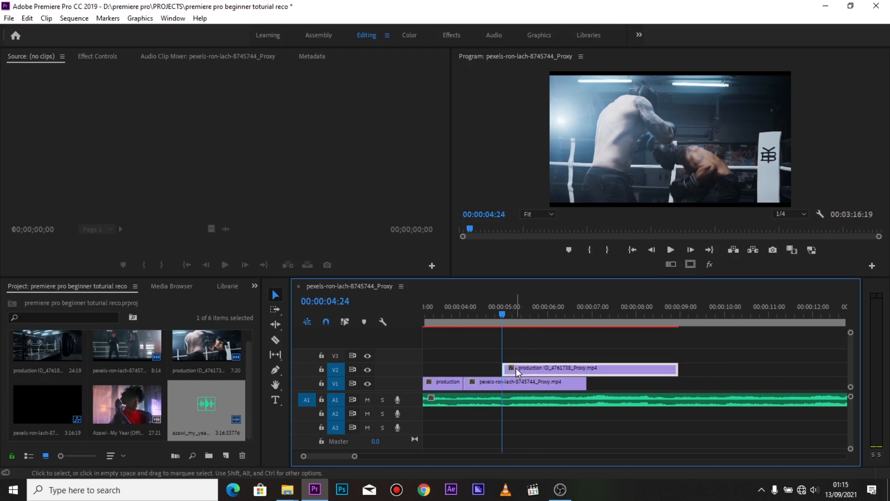
{"action": "left_click", "coordinate": [367, 371]}
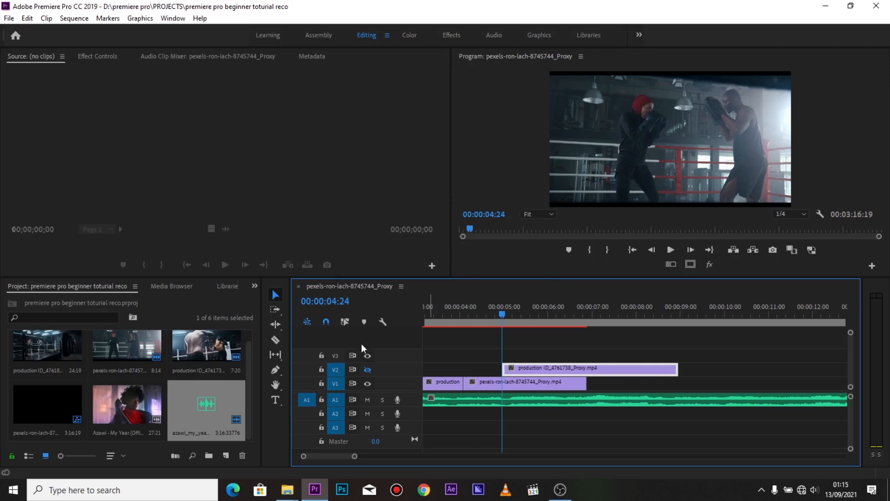
{"action": "left_click", "coordinate": [368, 370]}
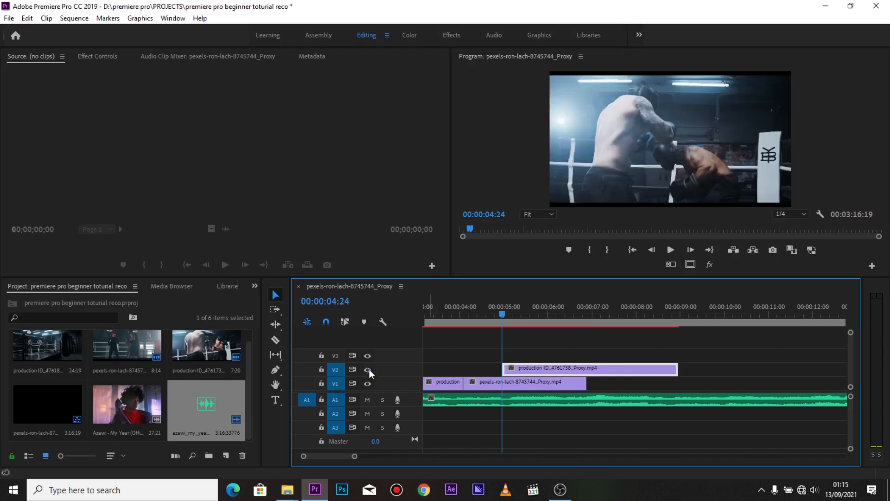
{"action": "left_click", "coordinate": [369, 369]}
{"action": "left_click", "coordinate": [368, 370]}
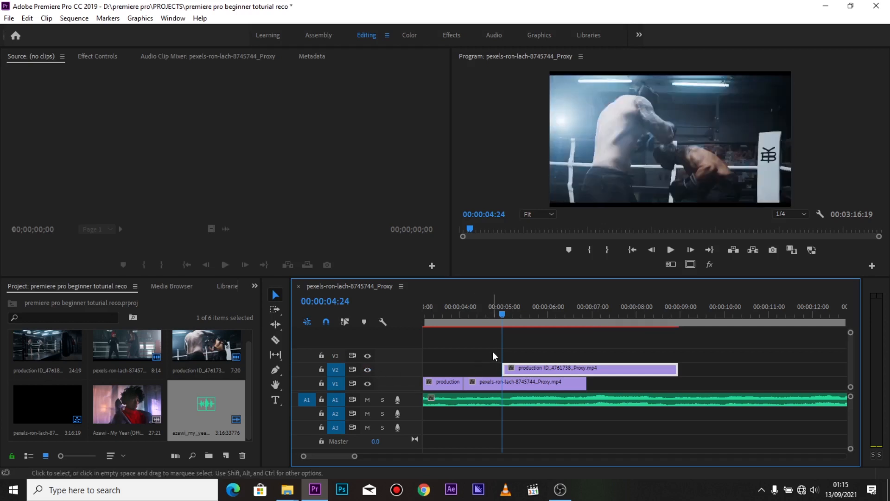
Step: Hide track V2, play the V1 footage from 00:00:04:24 to 00:00:06:16, and show V2 again
{"action": "left_click", "coordinate": [368, 370]}
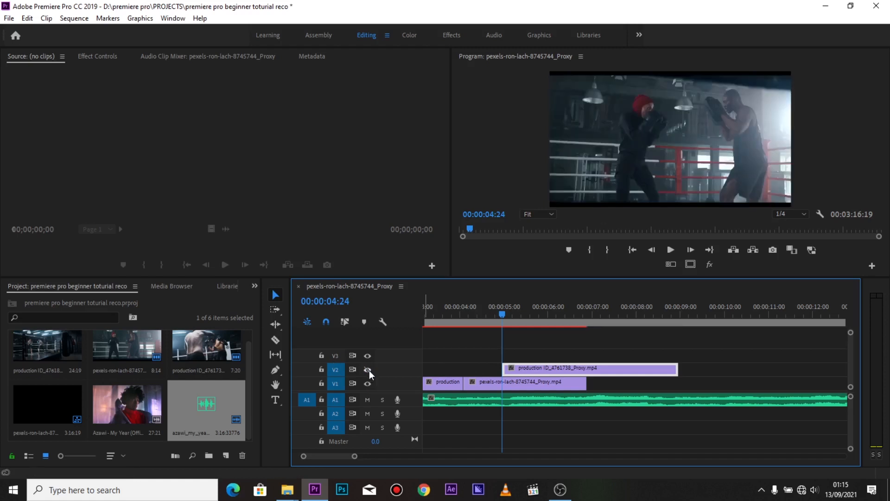
{"action": "key", "text": "space"}
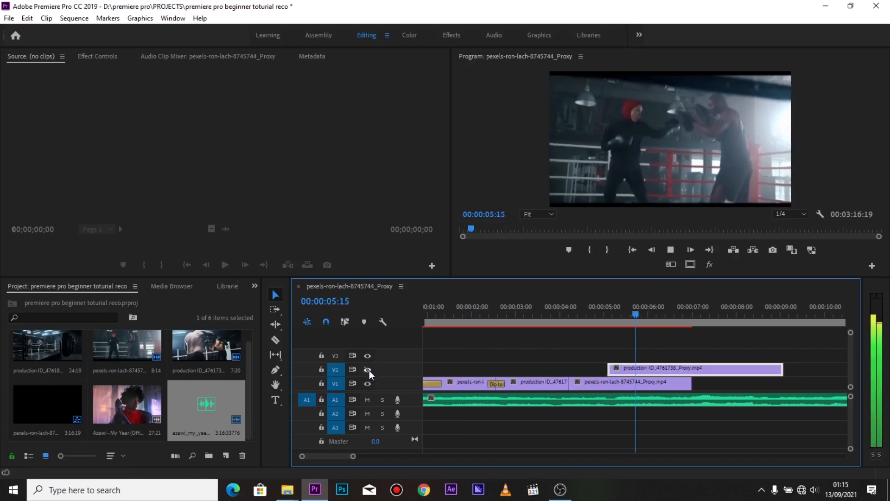
{"action": "key", "text": "space"}
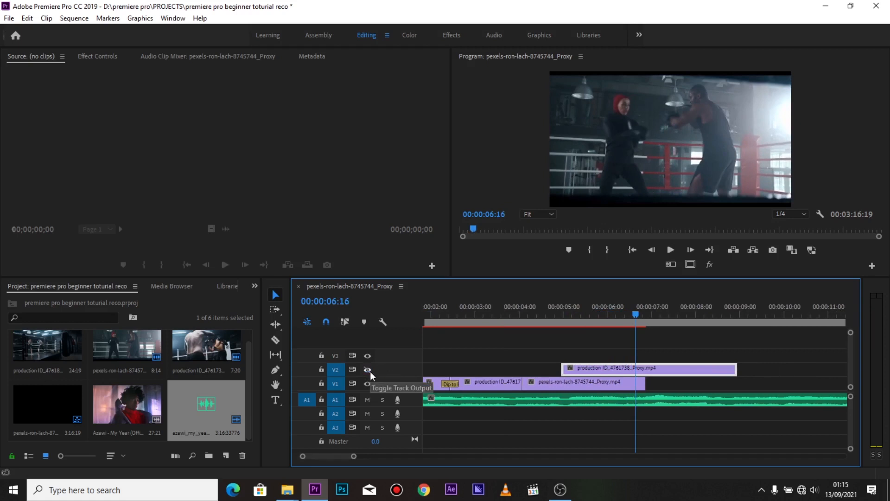
{"action": "left_click", "coordinate": [370, 372]}
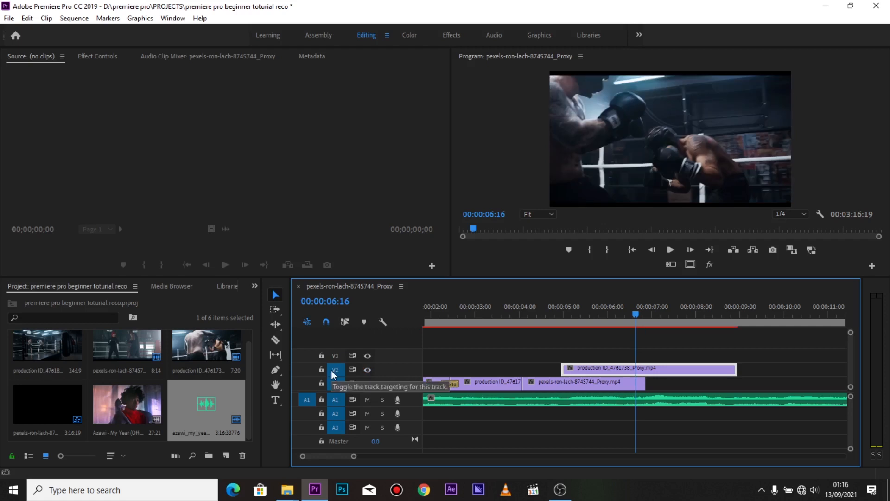
Step: With V2 hidden, split its production clip at about 00:00:05:17 and at 00:00:06:21 using the Razor tool, and delete the middle section
{"action": "key", "text": "c"}
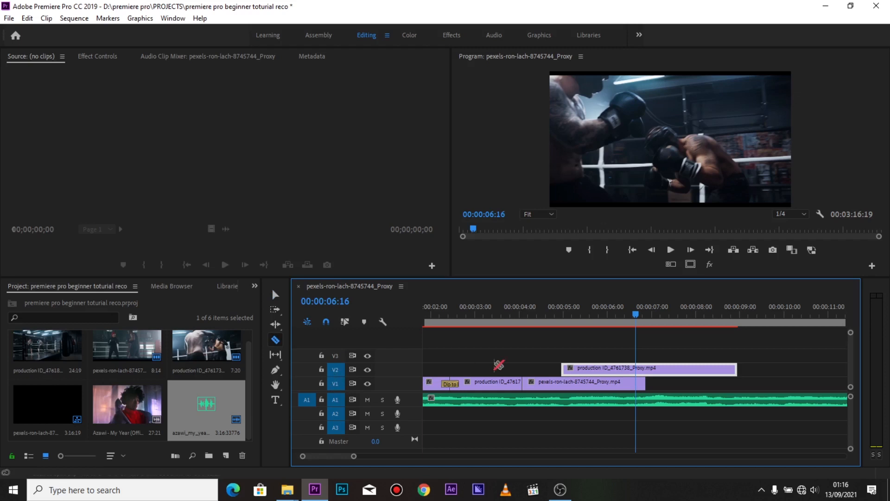
{"action": "left_click", "coordinate": [639, 367]}
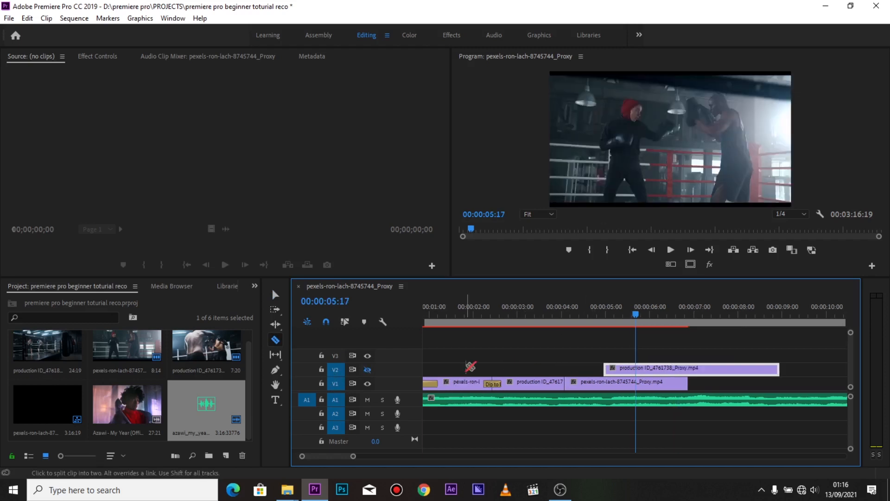
{"action": "left_click", "coordinate": [644, 368]}
{"action": "key", "text": "Down"}
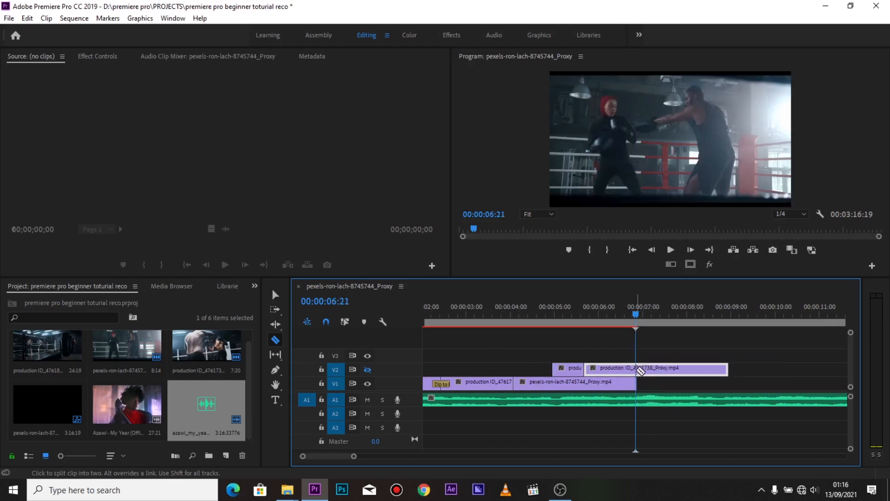
{"action": "left_click", "coordinate": [639, 370]}
{"action": "key", "text": "v"}
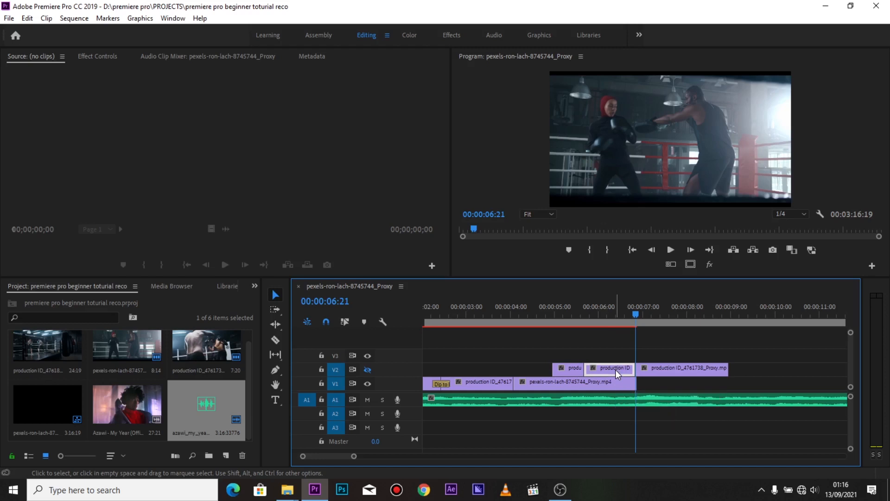
{"action": "key", "text": "Delete"}
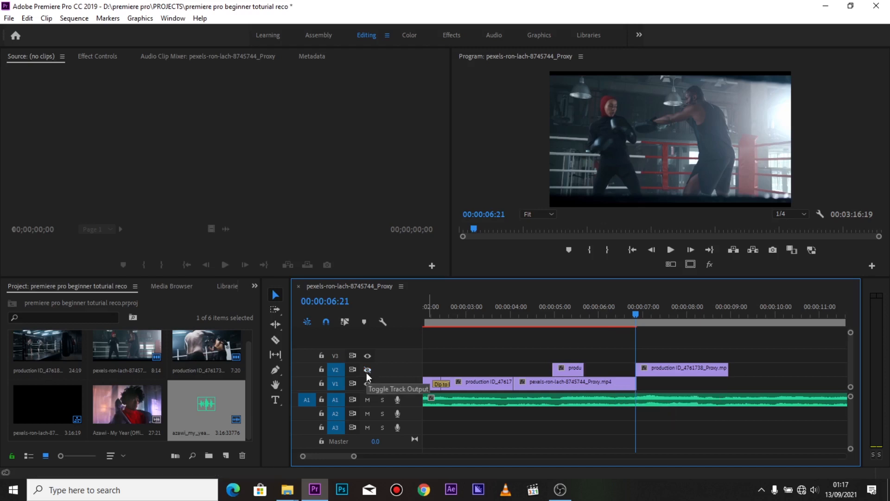
Step: Show track V2 and play the sequence across the gap between its two production clips to review the layering
{"action": "left_click", "coordinate": [367, 370]}
{"action": "left_click_drag", "start_coordinate": [561, 325], "coordinate": [536, 319]}
{"action": "key", "text": "space"}
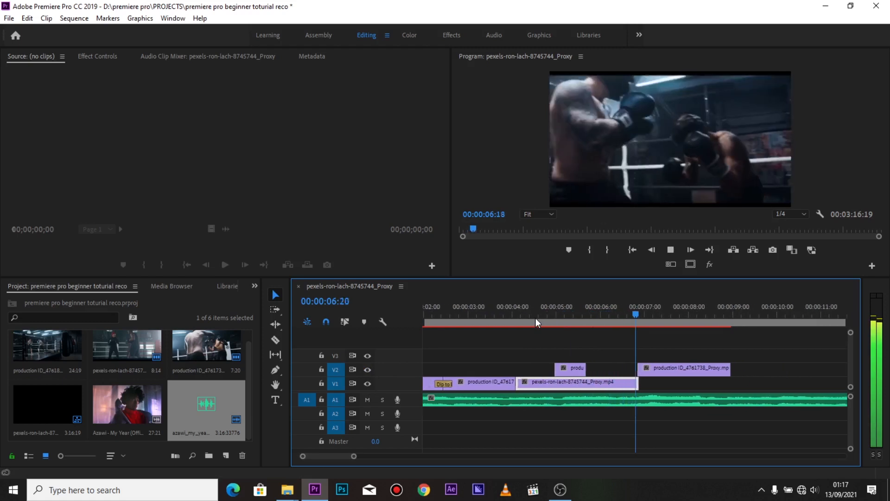
{"action": "left_click", "coordinate": [480, 313]}
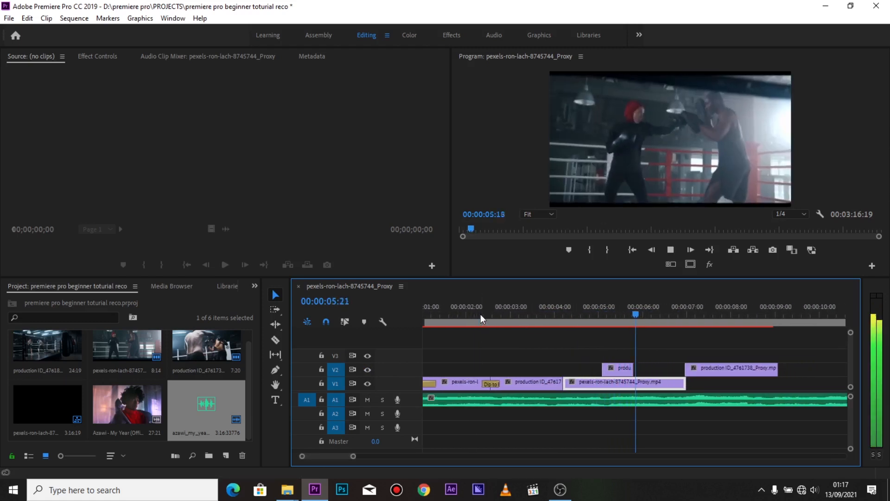
{"action": "left_click", "coordinate": [489, 316]}
{"action": "key", "text": "space"}
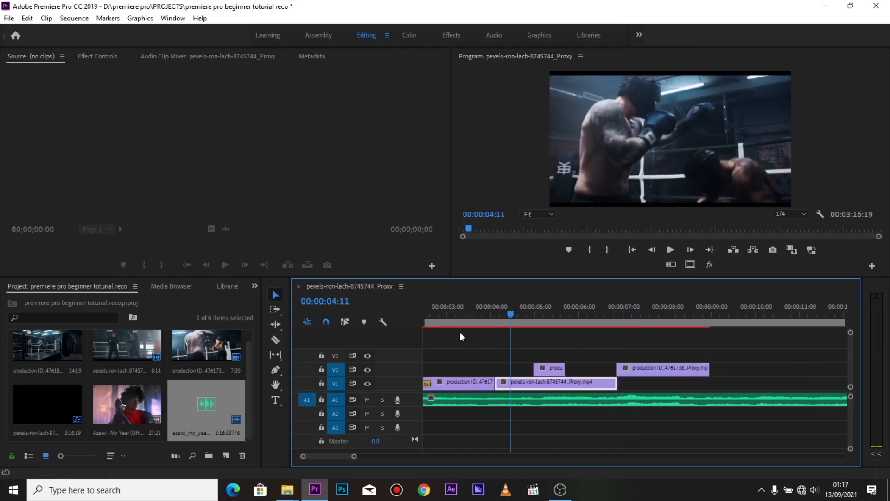
Step: Hide track V2 and play only the V1 clip, then return the playhead to 00:00:04:24 and show V2
{"action": "left_click", "coordinate": [369, 370]}
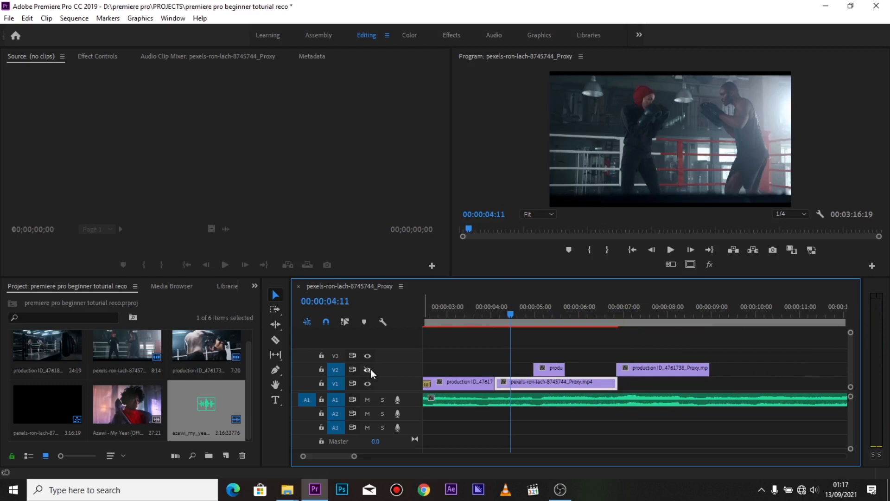
{"action": "key", "text": "space"}
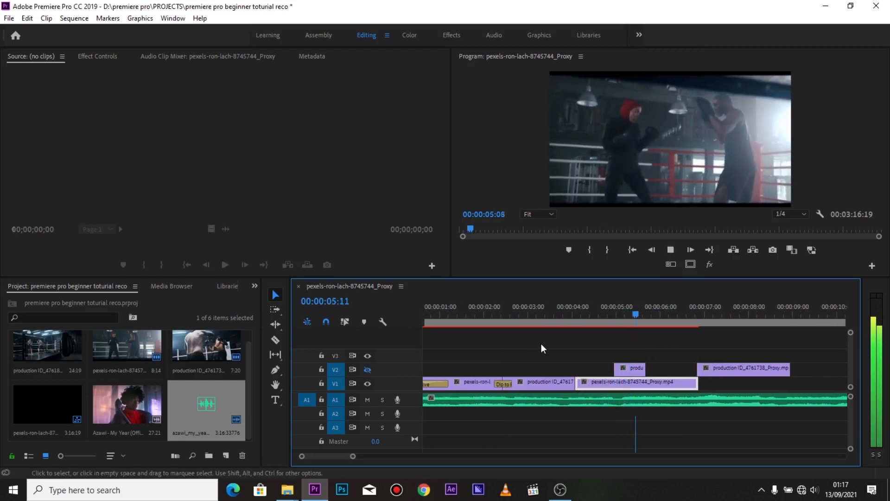
{"action": "key", "text": "space"}
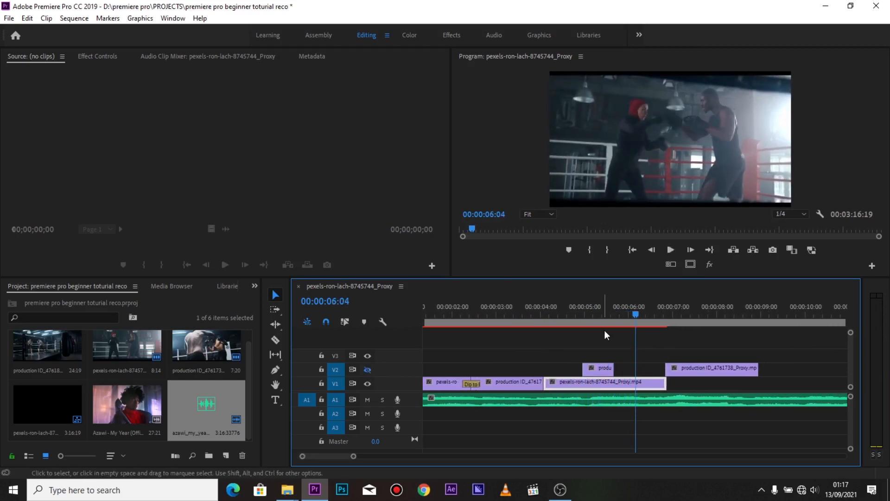
{"action": "left_click", "coordinate": [581, 319]}
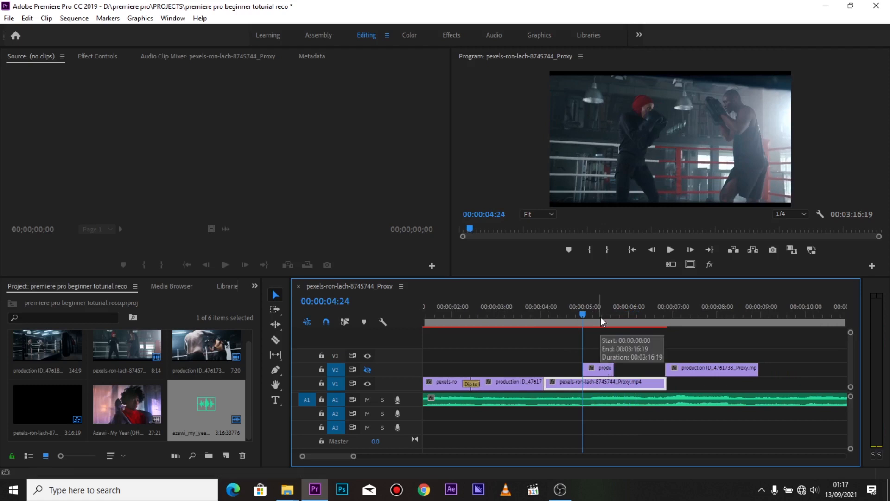
{"action": "left_click", "coordinate": [368, 370]}
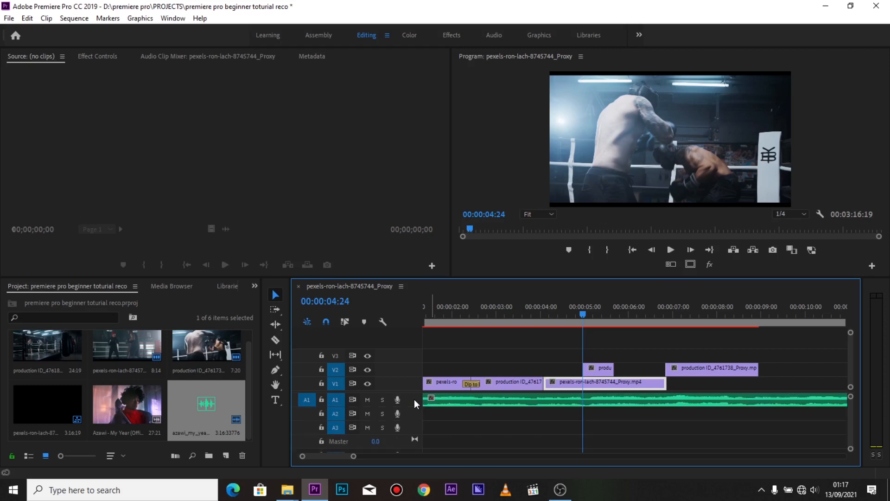
Step: Expand audio track A1, try different audio track heights, and collapse A1 and A2 again
{"action": "double_click", "coordinate": [414, 399]}
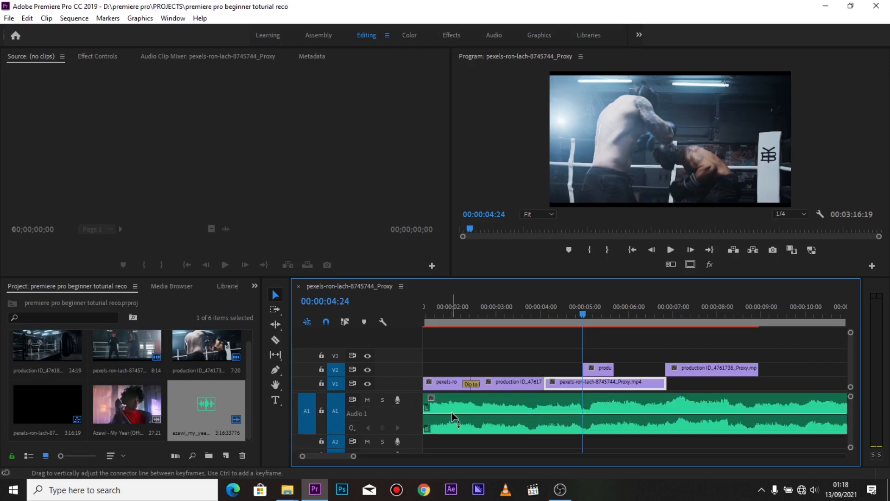
{"action": "mouse_move", "coordinate": [452, 413]}
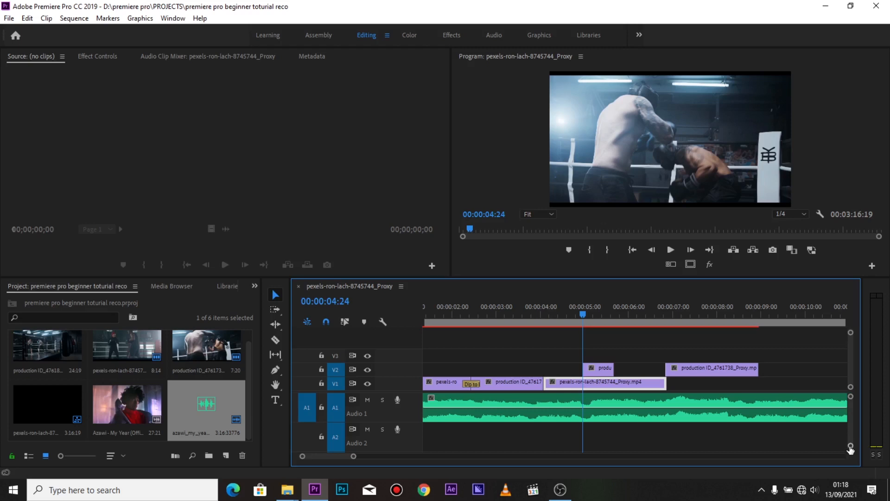
{"action": "mouse_move", "coordinate": [851, 448]}
{"action": "left_mouse_down"}
{"action": "mouse_move", "coordinate": [851, 433]}
{"action": "mouse_move", "coordinate": [849, 470]}
{"action": "mouse_move", "coordinate": [850, 426]}
{"action": "mouse_move", "coordinate": [851, 433]}
{"action": "left_mouse_up"}
{"action": "double_click", "coordinate": [415, 403]}
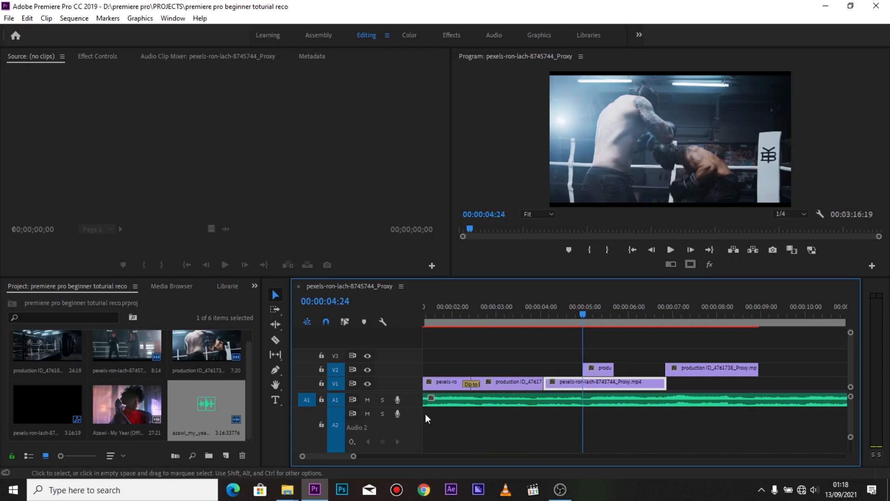
{"action": "double_click", "coordinate": [409, 417]}
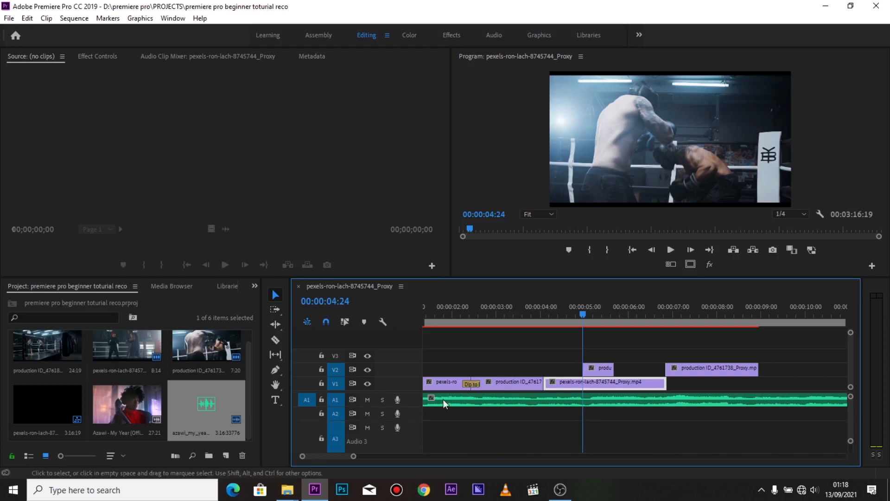
Step: Duplicate the music clip from A1 onto audio track A2 and deselect it
{"action": "left_click", "coordinate": [500, 403]}
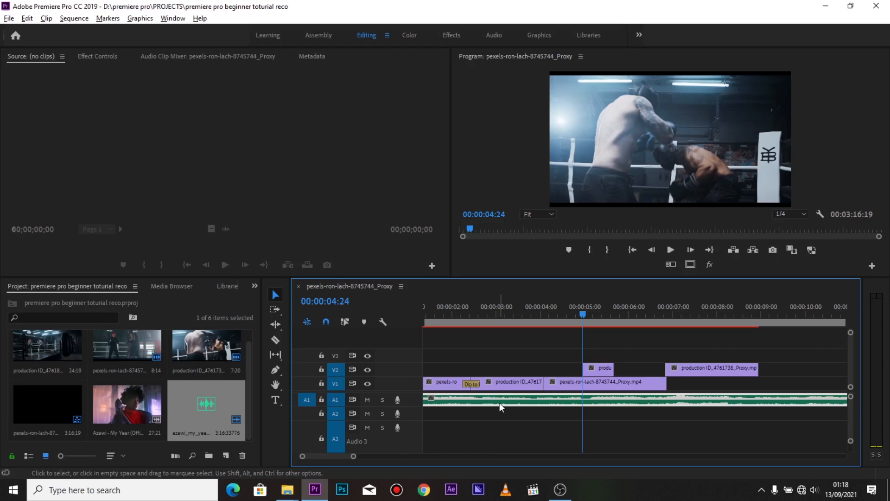
{"action": "left_click_drag", "start_coordinate": [499, 402], "coordinate": [500, 411]}
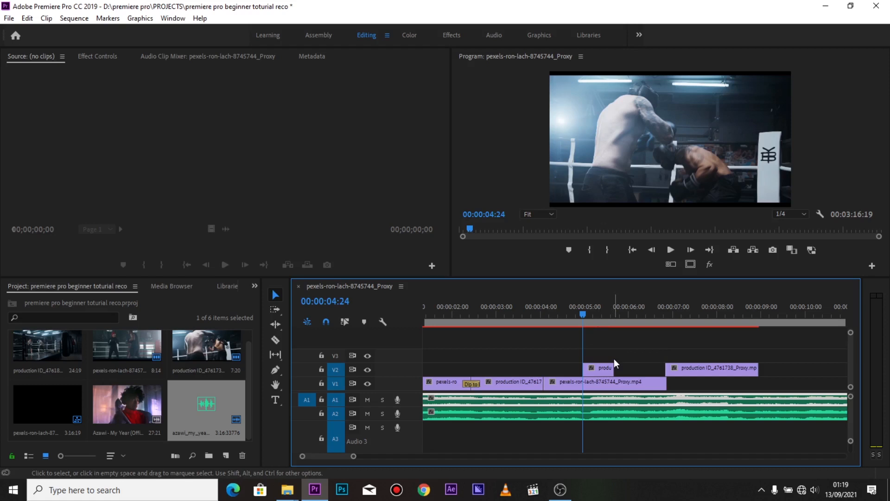
{"action": "left_click", "coordinate": [812, 429]}
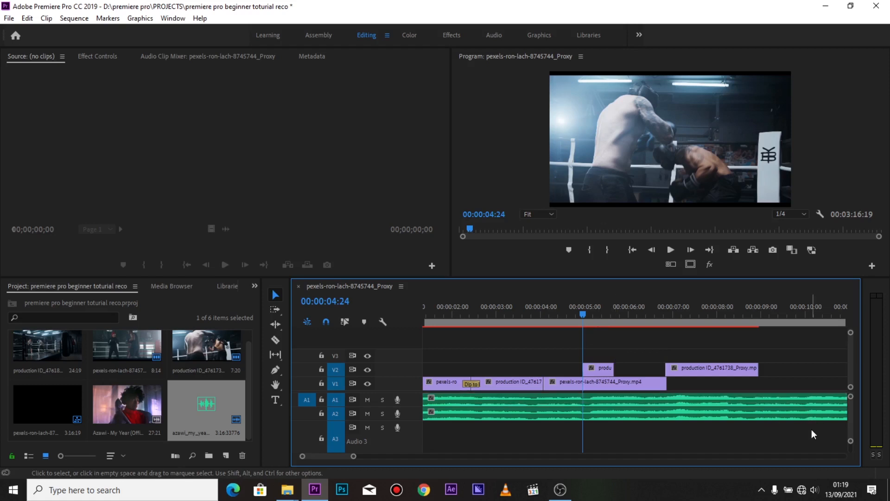
Step: Increase the height of the audio tracks to enlarge their waveforms, and enlarge the video tracks as well
{"action": "mouse_move", "coordinate": [852, 442]}
{"action": "left_mouse_down"}
{"action": "mouse_move", "coordinate": [851, 421]}
{"action": "mouse_move", "coordinate": [849, 471]}
{"action": "mouse_move", "coordinate": [850, 454]}
{"action": "left_mouse_up"}
{"action": "mouse_move", "coordinate": [847, 462]}
{"action": "left_mouse_down"}
{"action": "mouse_move", "coordinate": [840, 496]}
{"action": "mouse_move", "coordinate": [849, 461]}
{"action": "left_mouse_up"}
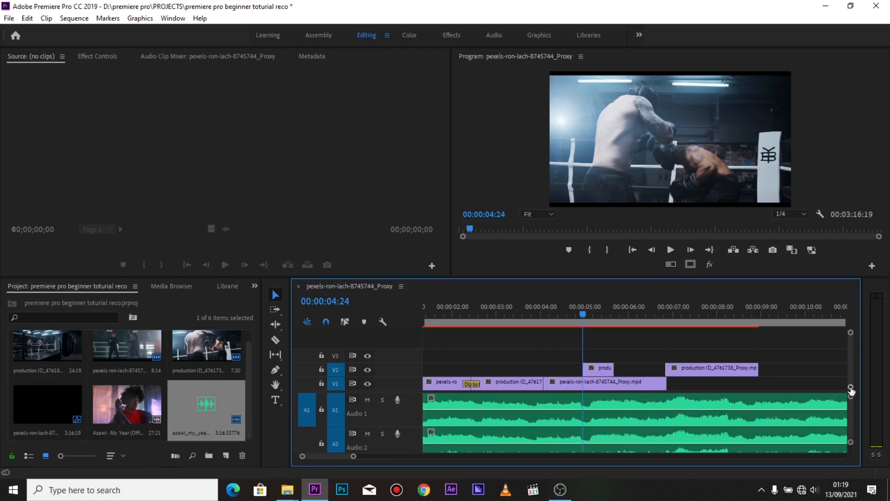
{"action": "left_click_drag", "start_coordinate": [851, 391], "coordinate": [833, 408]}
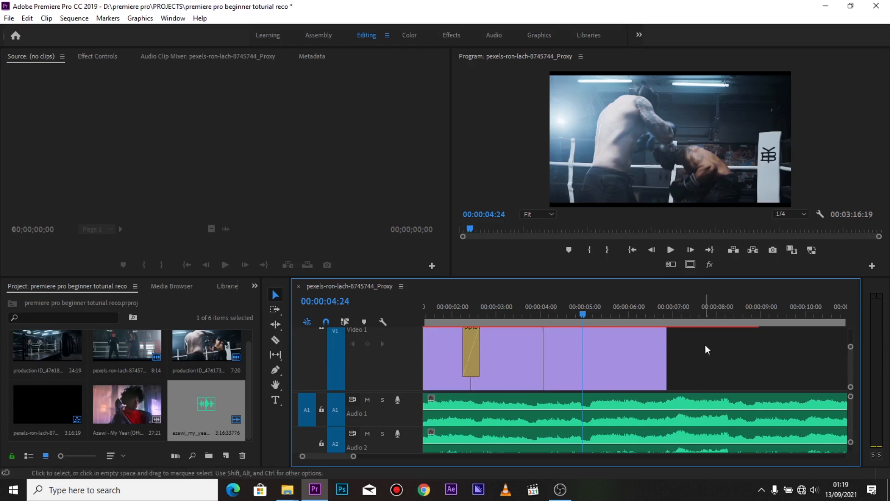
Step: Undo the music clip's duplication on A2 and collapse the enlarged video tracks V1 and V2
{"action": "key", "text": "ctrl+z"}
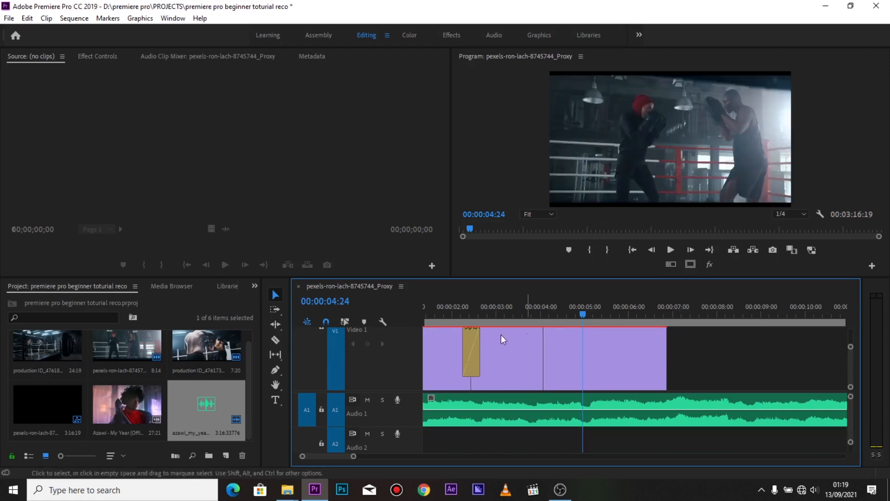
{"action": "double_click", "coordinate": [408, 359]}
{"action": "double_click", "coordinate": [407, 347]}
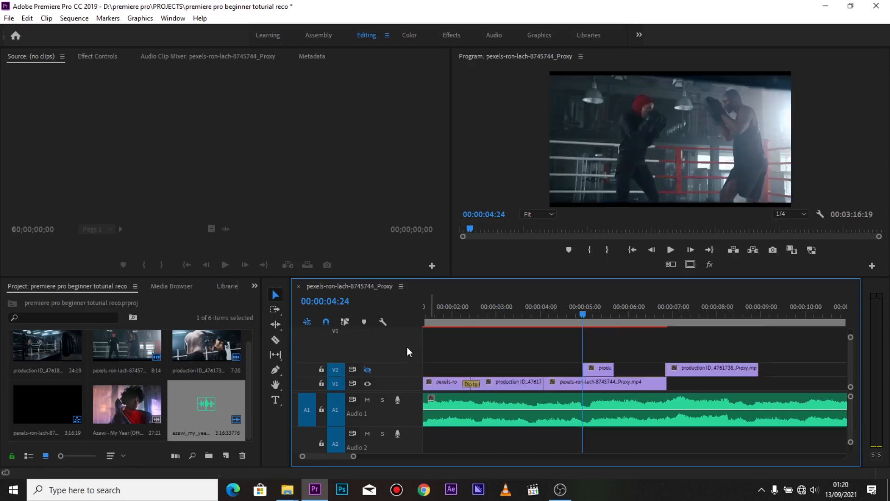
Step: Turn the V2 track output back on, save the project, and expand track V2
{"action": "left_click", "coordinate": [367, 369]}
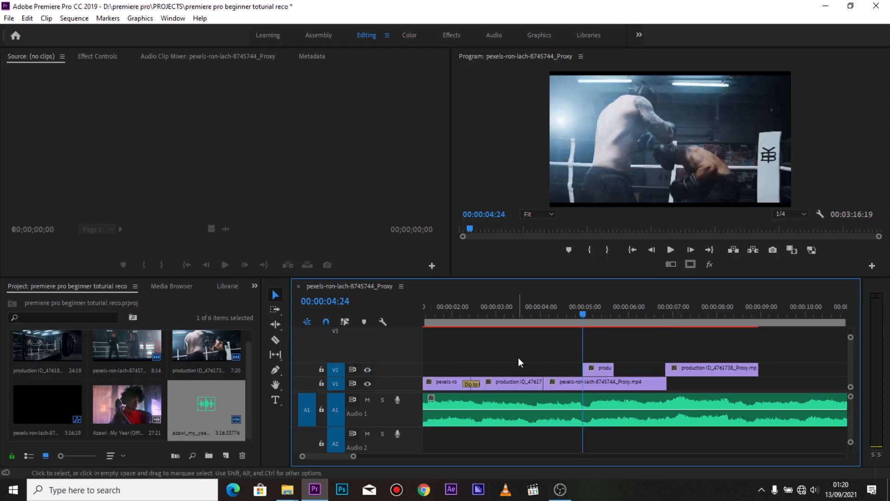
{"action": "key", "text": "ctrl+s"}
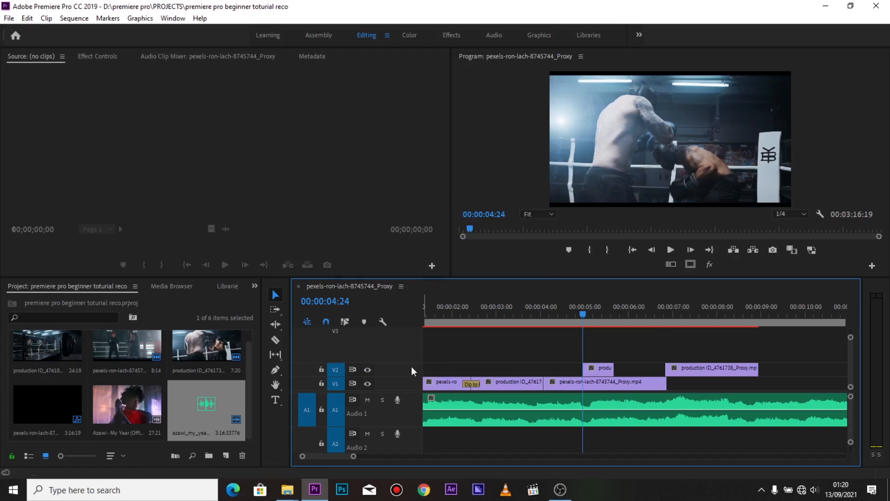
{"action": "double_click", "coordinate": [411, 368]}
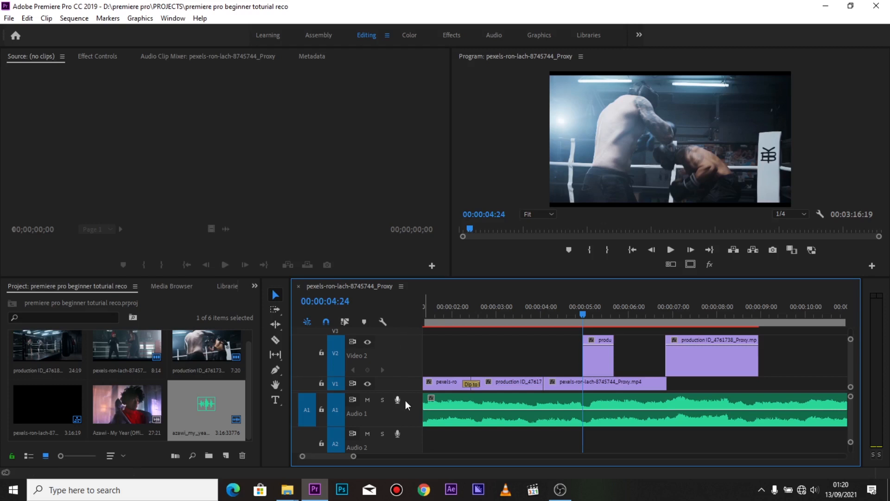
Step: Increase the height of video track V2 and zoom the timeline out to show more of the sequence
{"action": "left_click_drag", "start_coordinate": [406, 390], "coordinate": [405, 412]}
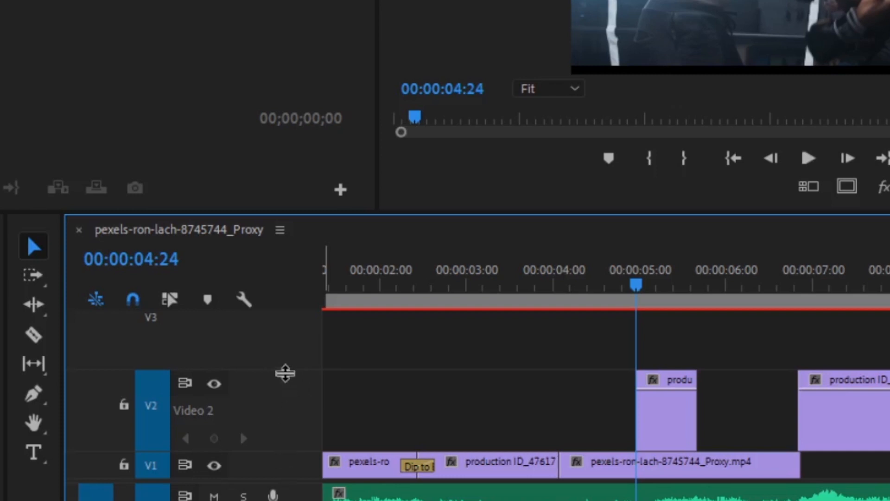
{"action": "left_click_drag", "start_coordinate": [285, 373], "coordinate": [286, 336]}
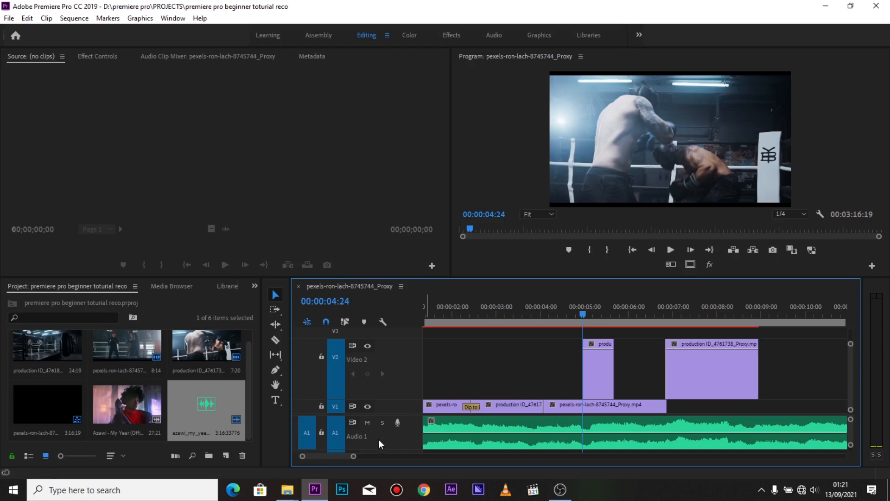
{"action": "left_click_drag", "start_coordinate": [354, 458], "coordinate": [416, 459]}
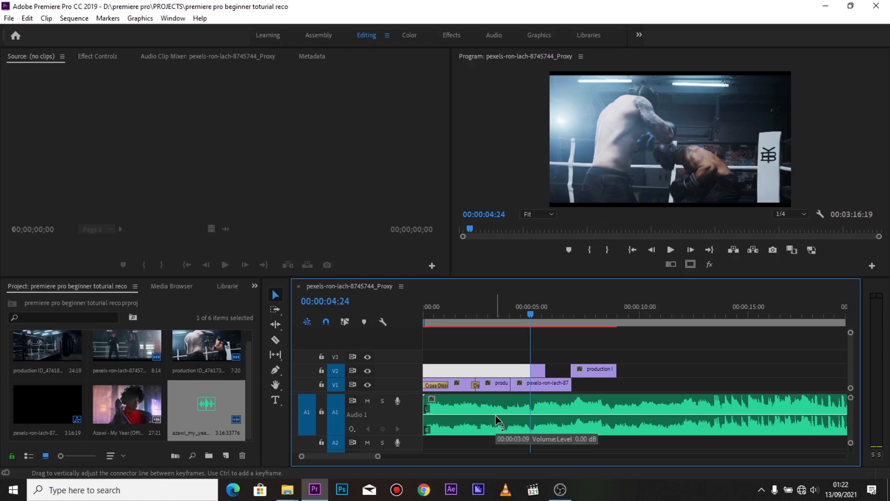
Step: Try raising the music clip's volume on A1 to 4.61 dB and lowering it, return it to 0 dB, and save the project
{"action": "left_click_drag", "start_coordinate": [496, 417], "coordinate": [496, 408]}
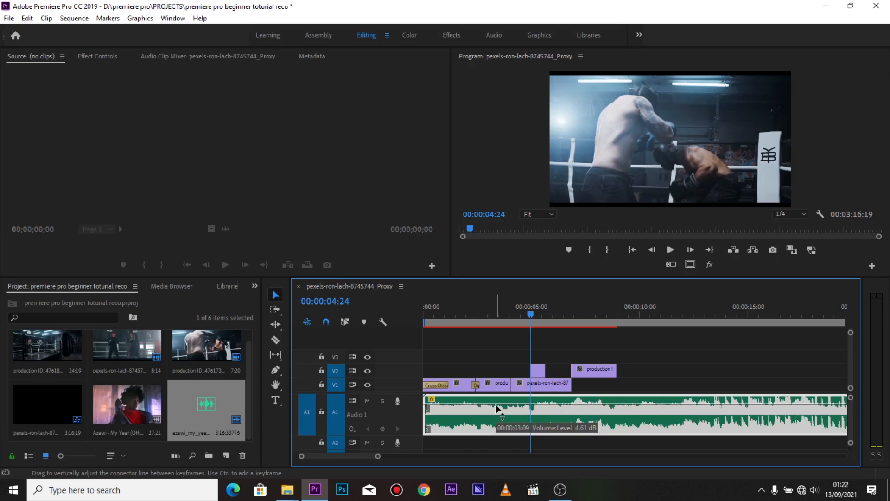
{"action": "left_click_drag", "start_coordinate": [505, 407], "coordinate": [506, 428]}
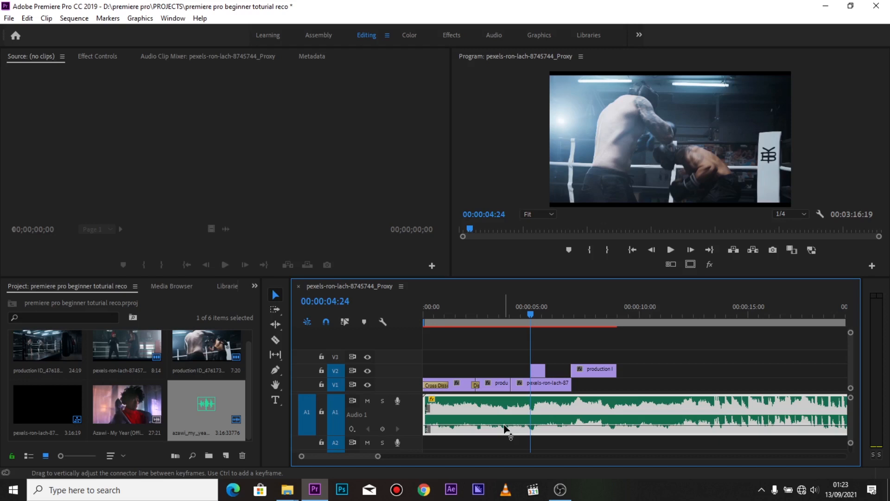
{"action": "key", "text": "ctrl+s"}
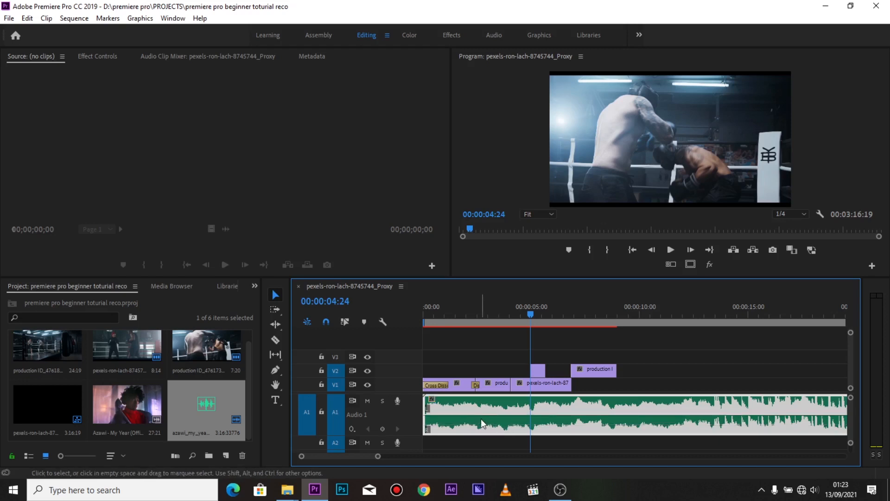
{"action": "mouse_move", "coordinate": [483, 422]}
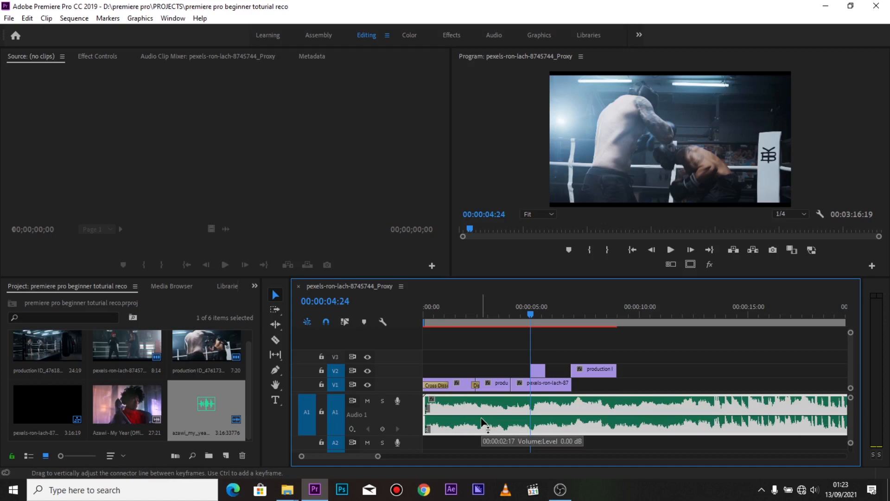
Step: Add four Pen tool volume keyframes to the A1 music clip between about 4 and 8 seconds, lowering the middle two to create a dip
{"action": "left_click", "coordinate": [277, 373]}
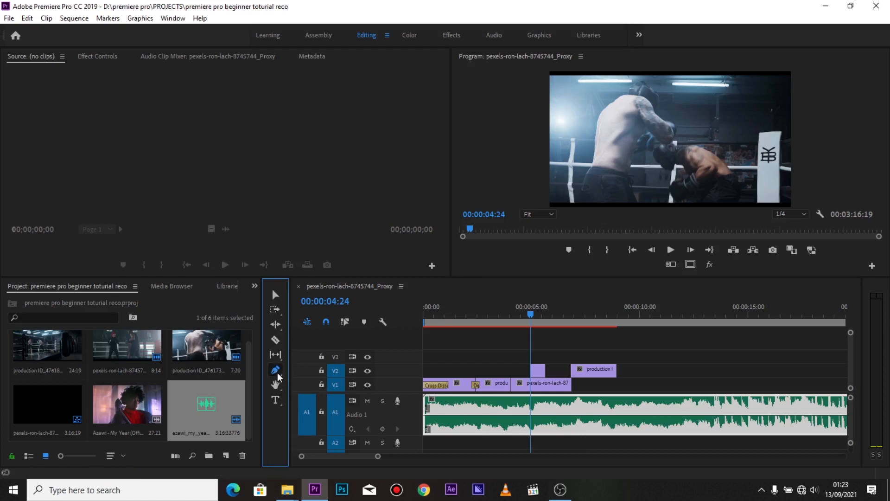
{"action": "left_click", "coordinate": [514, 416]}
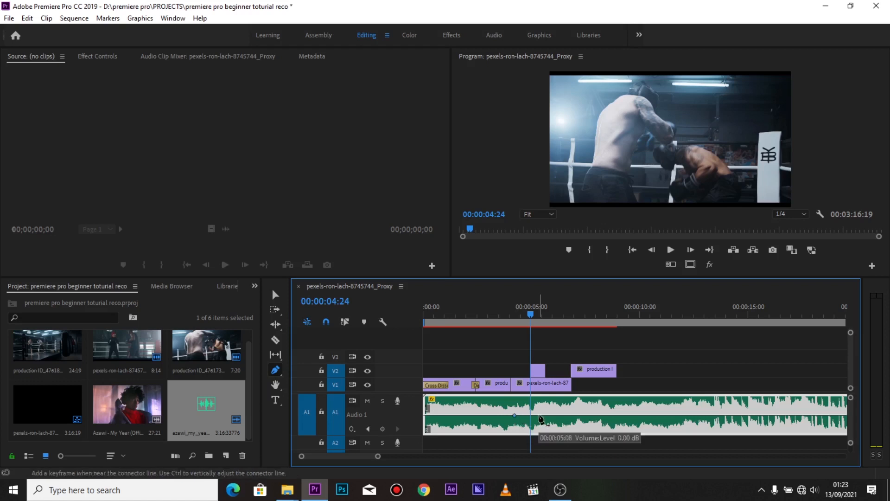
{"action": "key", "text": "ctrl+s"}
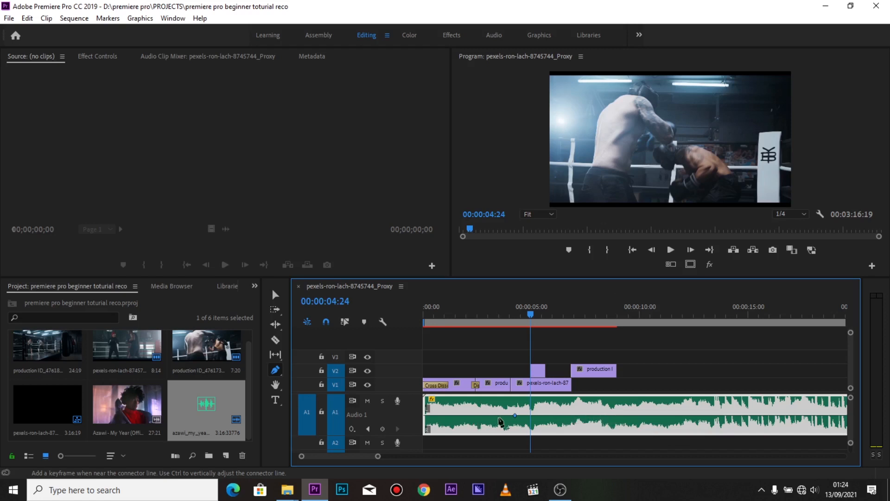
{"action": "left_click", "coordinate": [601, 416]}
{"action": "left_click", "coordinate": [531, 419]}
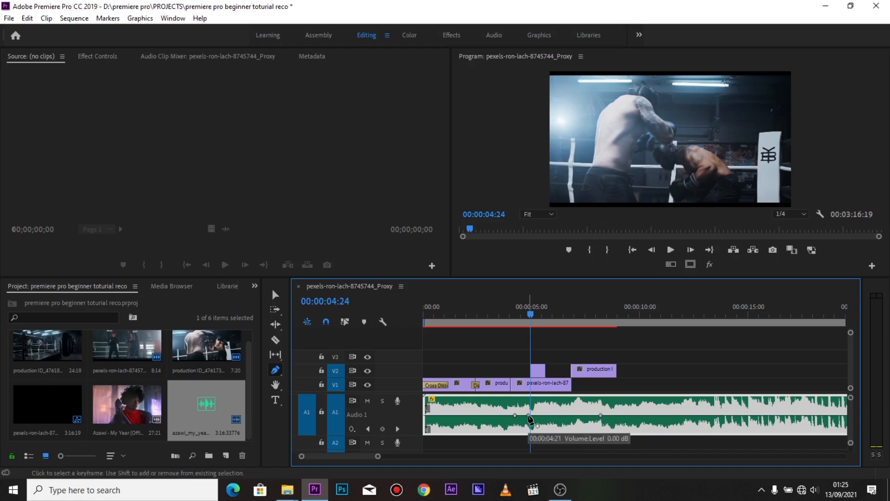
{"action": "left_click_drag", "start_coordinate": [530, 420], "coordinate": [527, 427]}
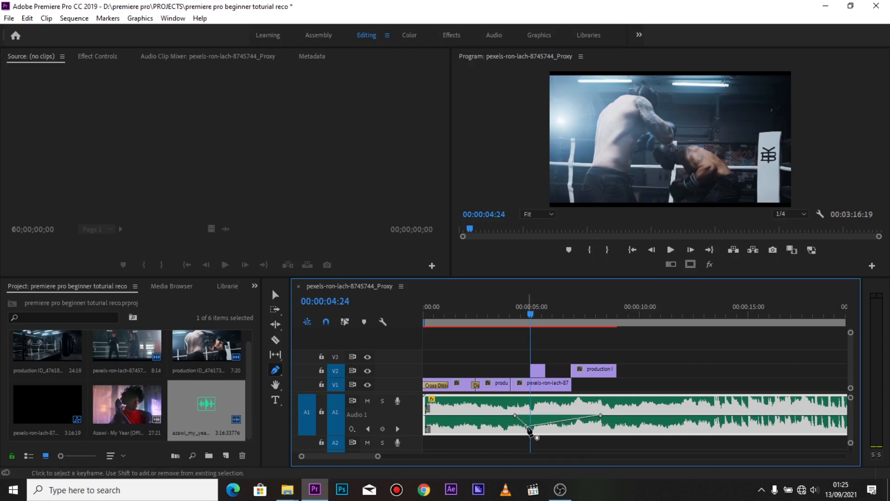
{"action": "left_click_drag", "start_coordinate": [584, 417], "coordinate": [577, 425]}
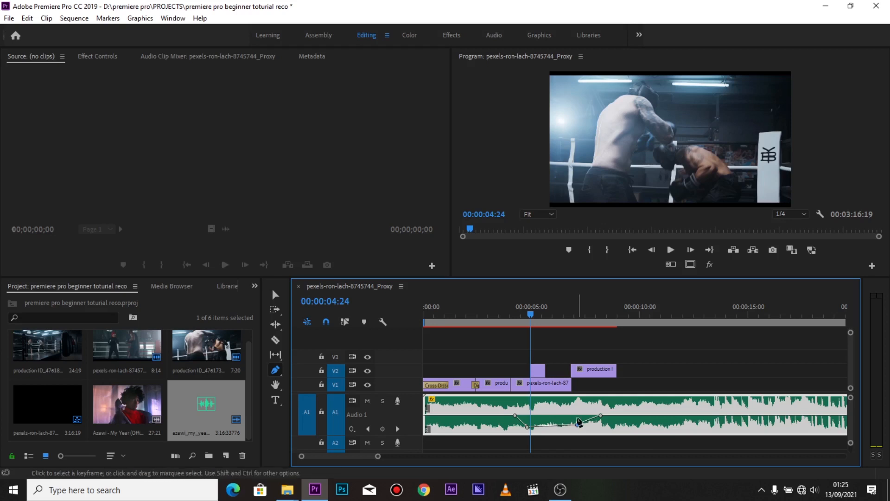
Step: Play the sequence from the start through the music's volume dip, stopping just past the last video clip
{"action": "left_click", "coordinate": [480, 314]}
{"action": "left_click", "coordinate": [442, 316]}
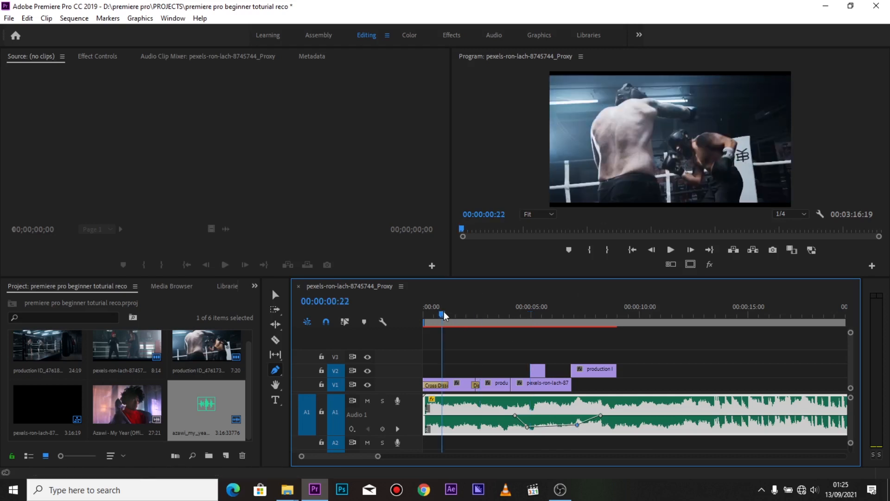
{"action": "left_click_drag", "start_coordinate": [444, 312], "coordinate": [423, 313]}
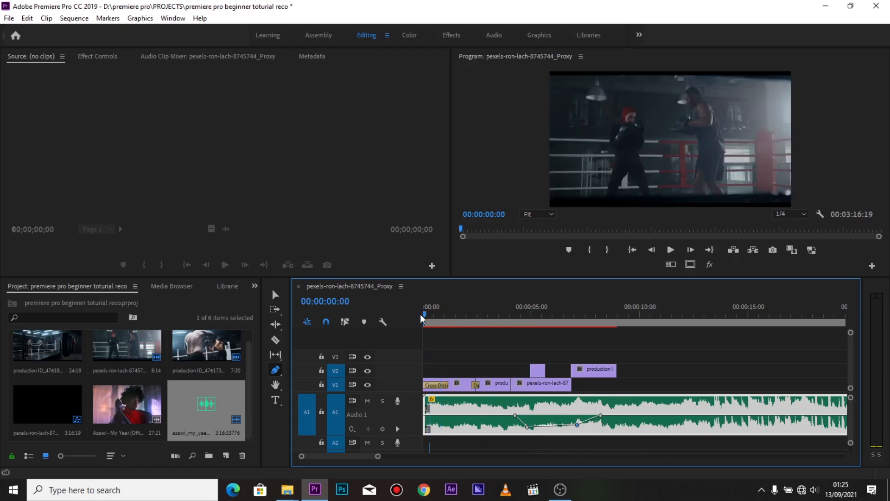
{"action": "key", "text": "space"}
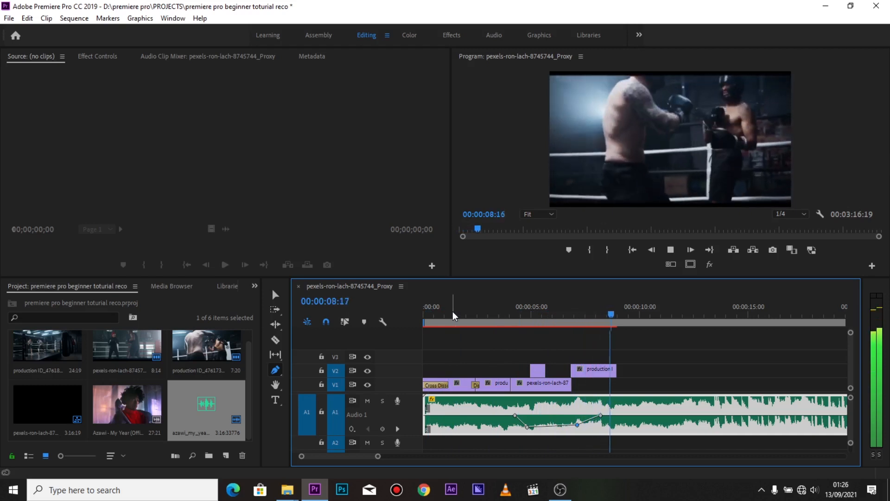
{"action": "key", "text": "space"}
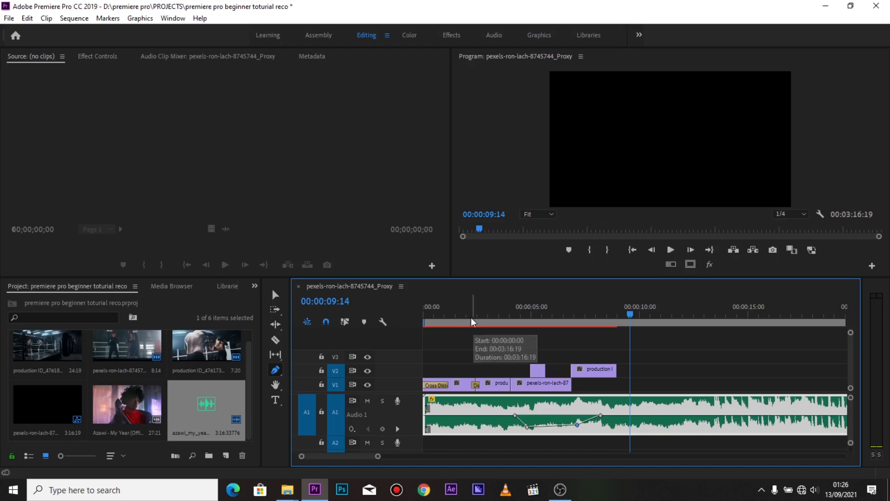
Step: Collapse audio track A1, return to the Selection tool, move the playhead to 00:00:02:06, and save the project
{"action": "double_click", "coordinate": [416, 412]}
{"action": "key", "text": "v"}
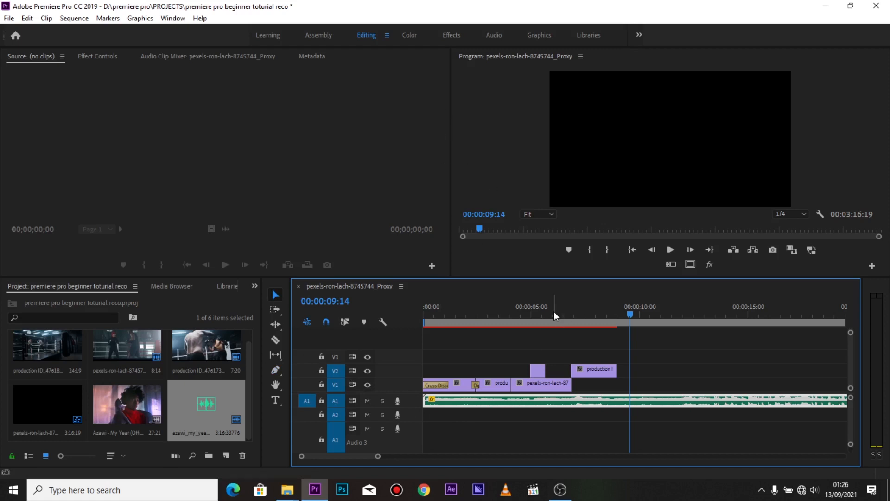
{"action": "left_click", "coordinate": [473, 314]}
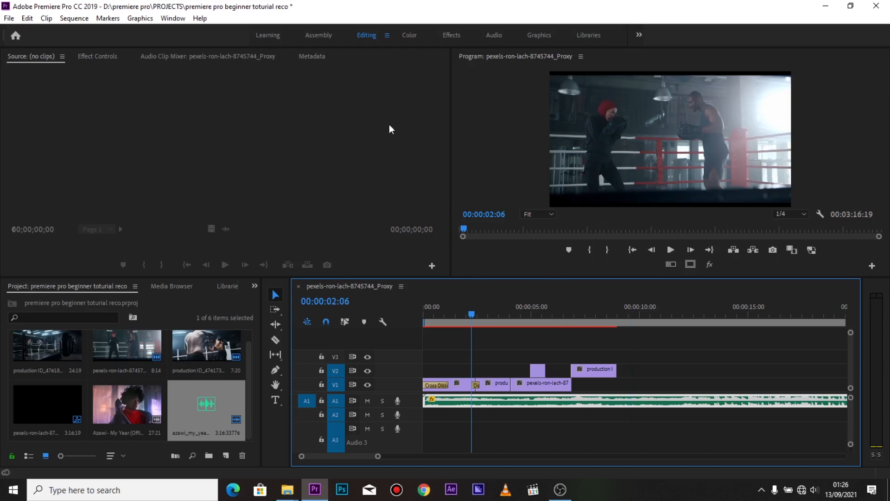
{"action": "key", "text": "ctrl+s"}
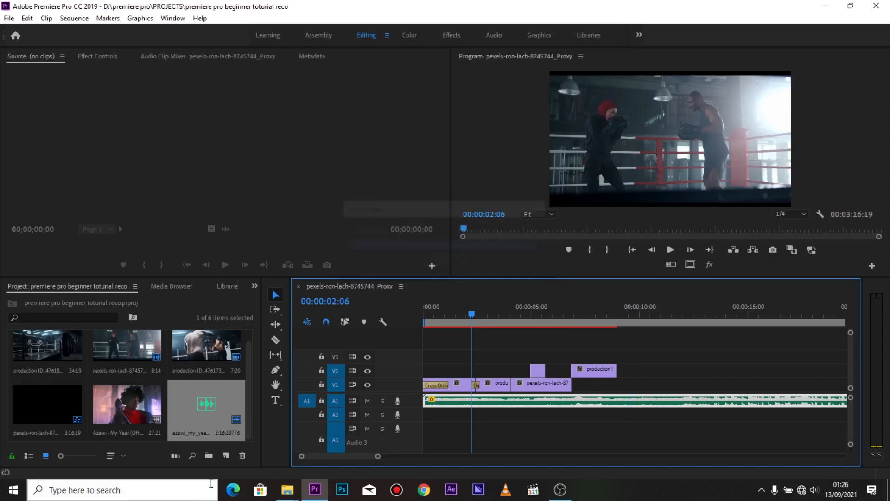
Step: Add the title text "Joe s media" over the video frame at the playhead and save the project
{"action": "left_click", "coordinate": [276, 399]}
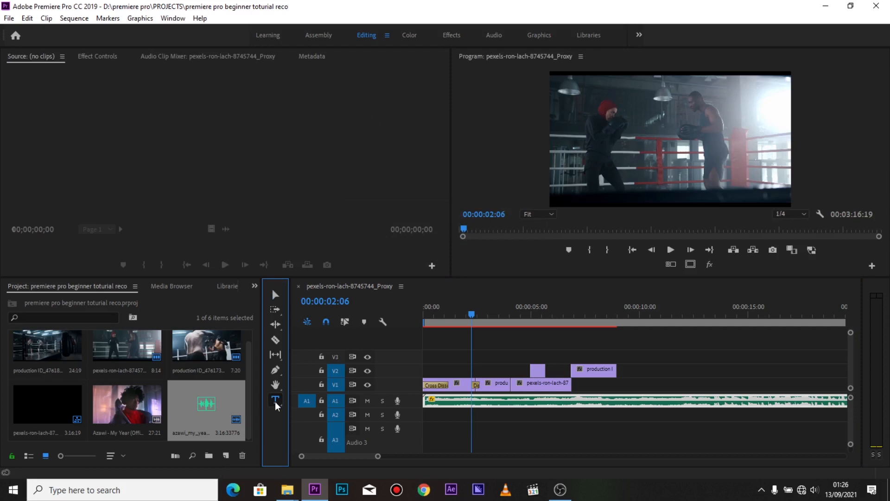
{"action": "left_click", "coordinate": [610, 124]}
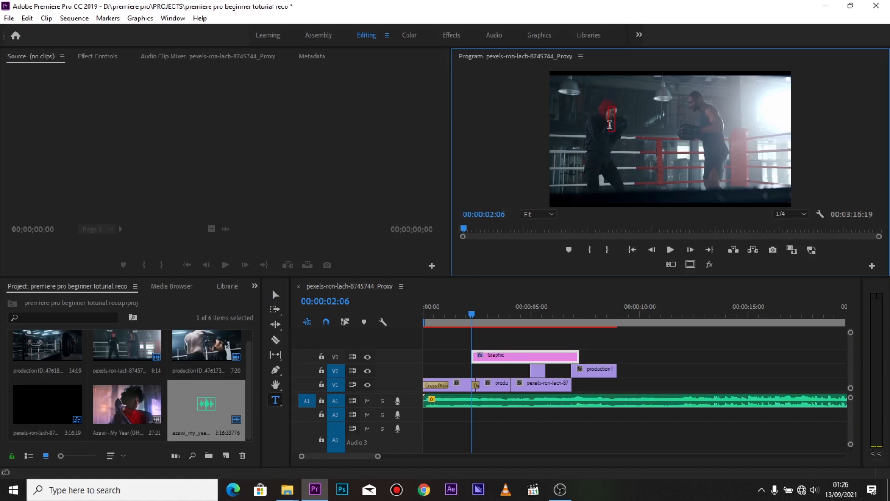
{"action": "type", "text": "Joe s m"}
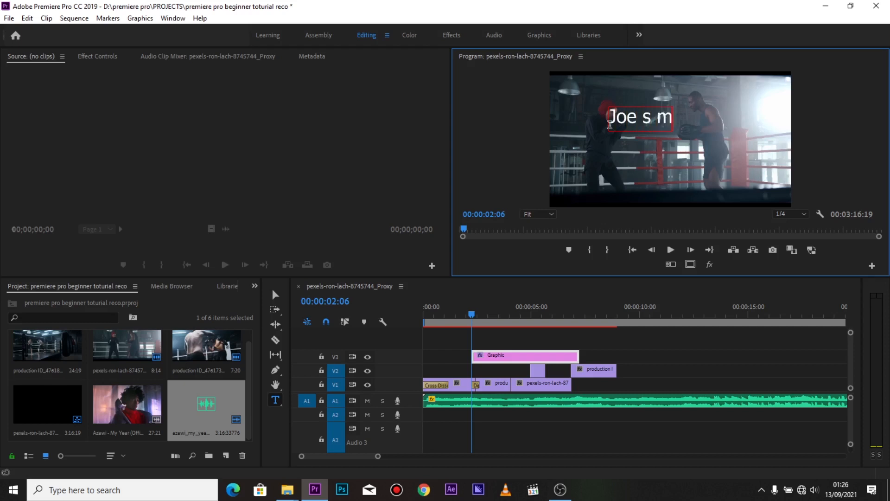
{"action": "type", "text": "edia"}
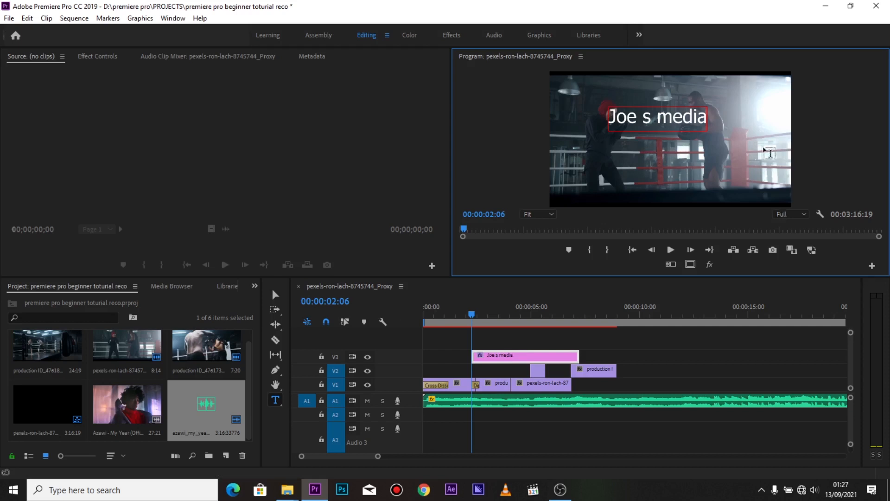
{"action": "key", "text": "ctrl+s"}
Step: Switch to the Graphics workspace, select all of the title text, and set its font to Matura MT Script Capitals
{"action": "left_click", "coordinate": [546, 41]}
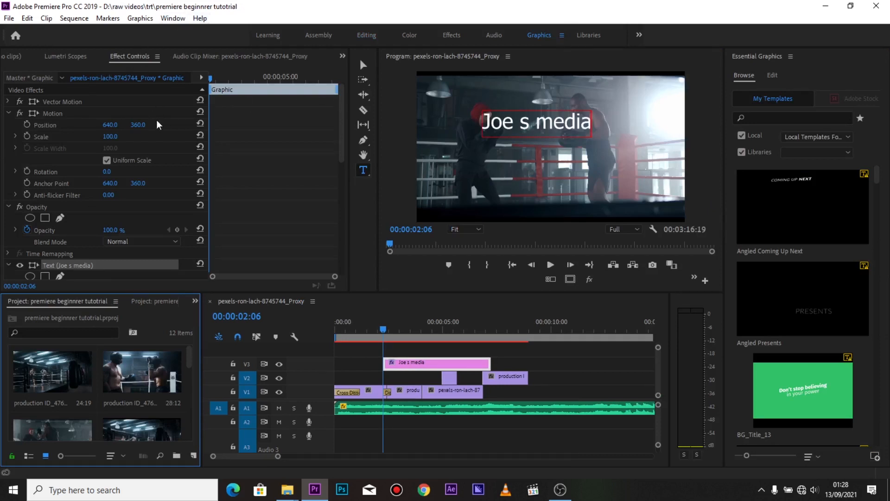
{"action": "scroll", "coordinate": [68, 268], "scroll_direction": "down", "scroll_amount": 1}
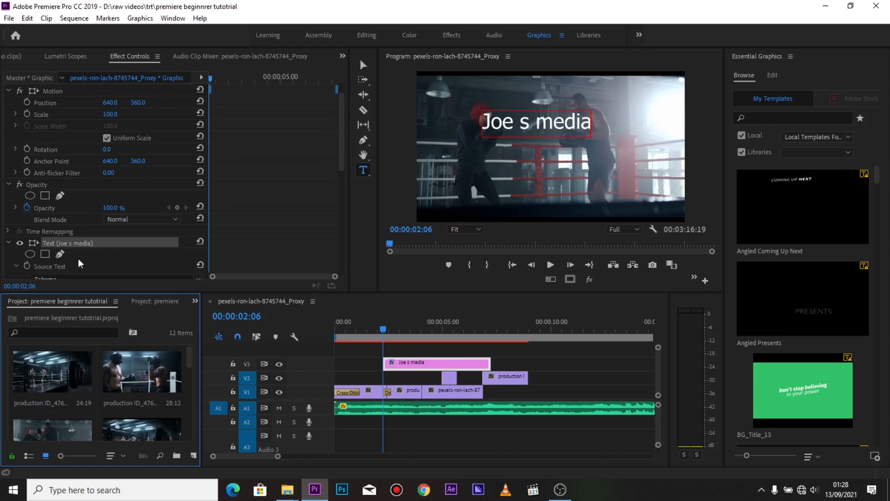
{"action": "triple_click", "coordinate": [580, 120]}
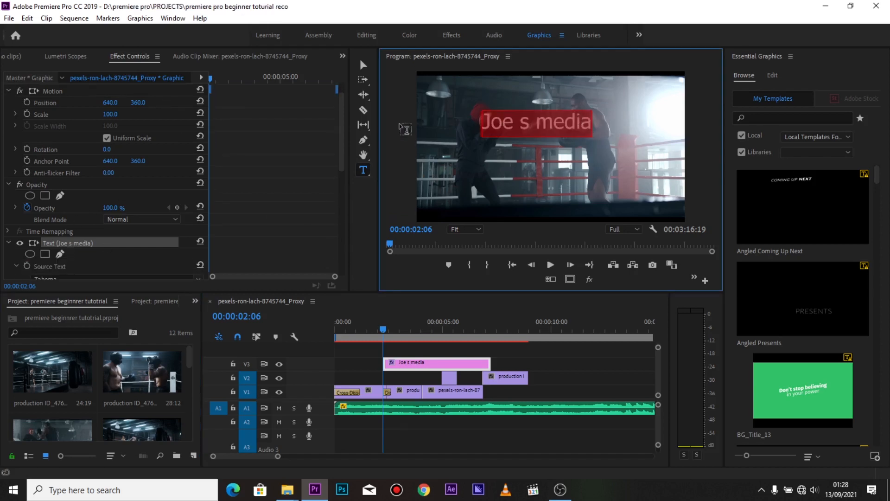
{"action": "scroll", "coordinate": [72, 262], "scroll_direction": "down", "scroll_amount": 1}
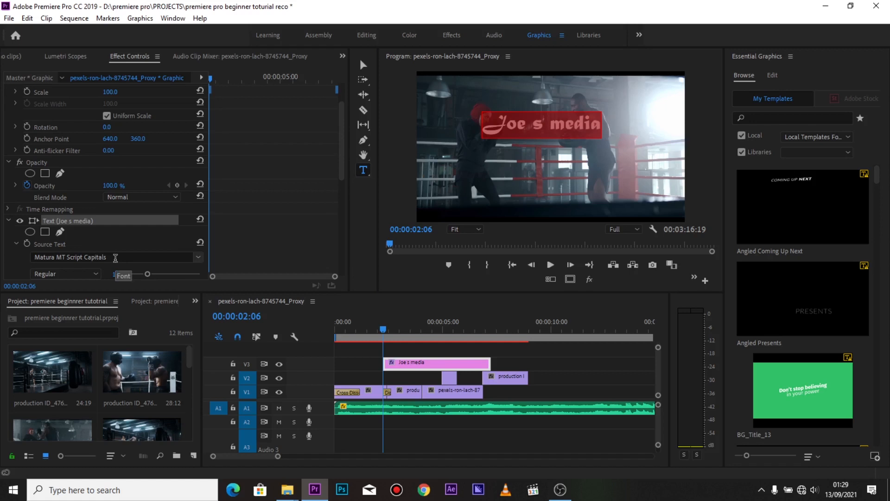
Step: Change the title text's font to Brush Script MT
{"action": "left_click", "coordinate": [115, 258]}
{"action": "scroll", "coordinate": [113, 192], "scroll_direction": "up", "scroll_amount": 15}
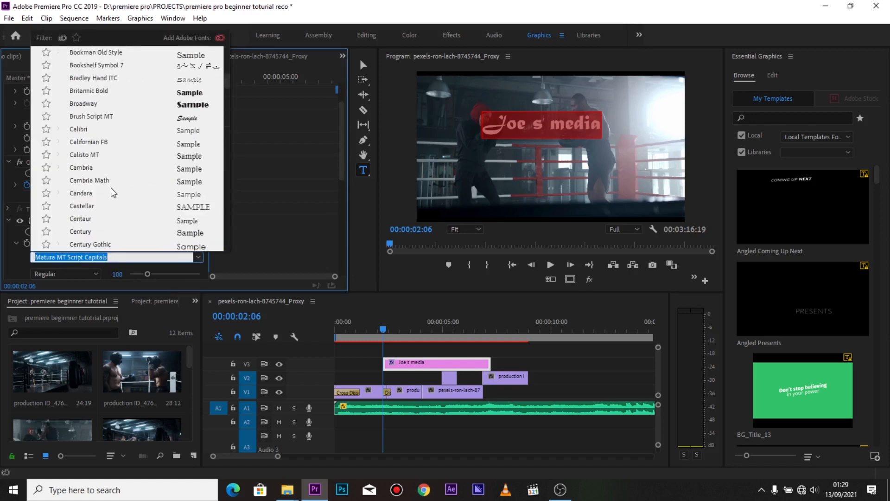
{"action": "left_click", "coordinate": [95, 117]}
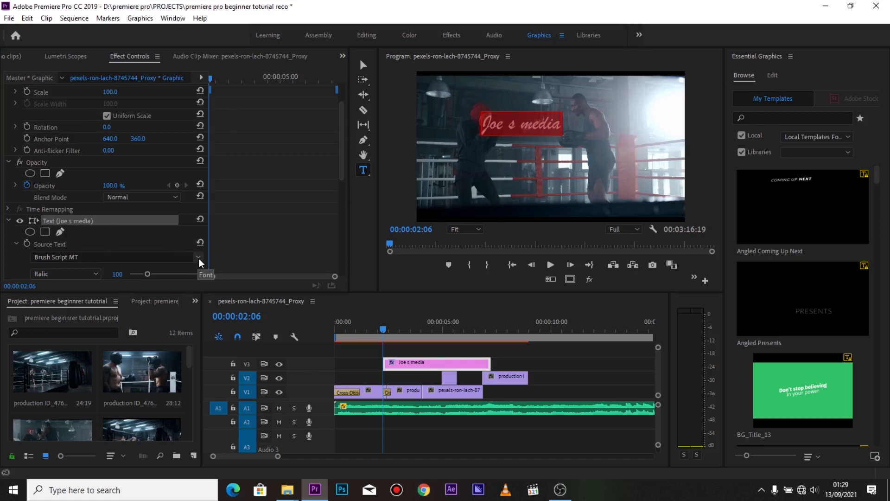
Step: Set the title text's font to Playball and save the project
{"action": "left_click", "coordinate": [198, 257]}
{"action": "scroll", "coordinate": [184, 213], "scroll_direction": "up", "scroll_amount": 5}
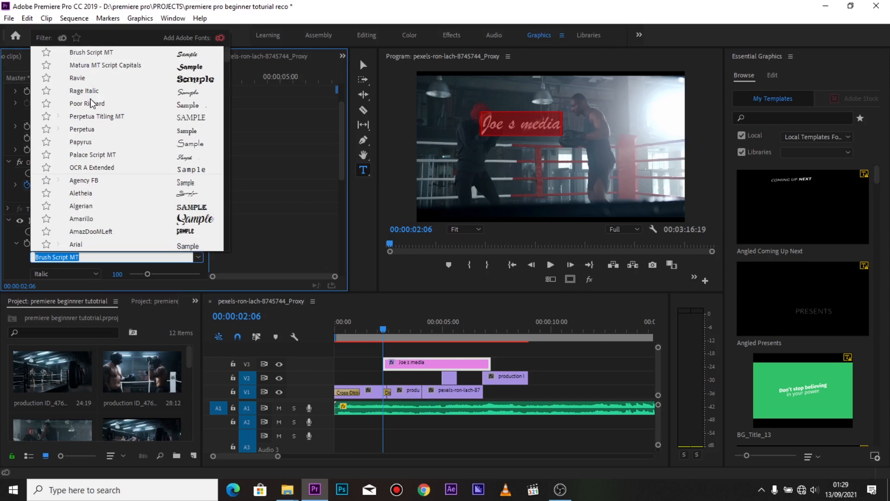
{"action": "left_click", "coordinate": [93, 103]}
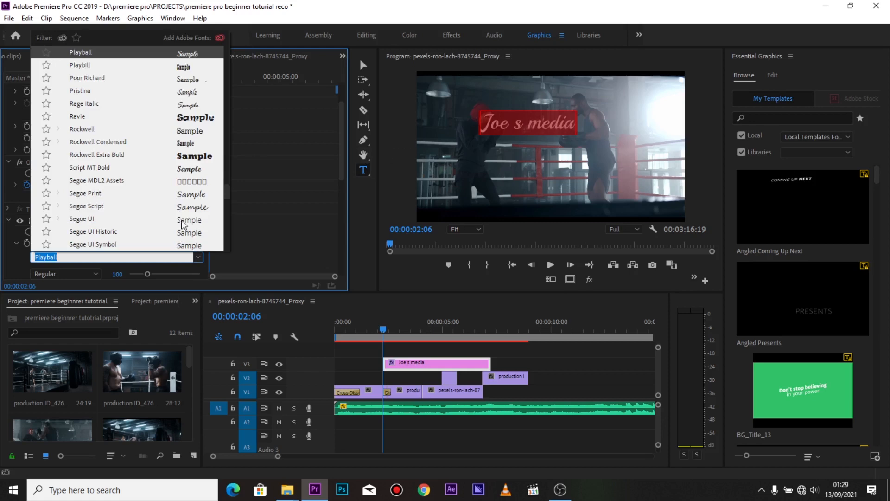
{"action": "left_click", "coordinate": [230, 265]}
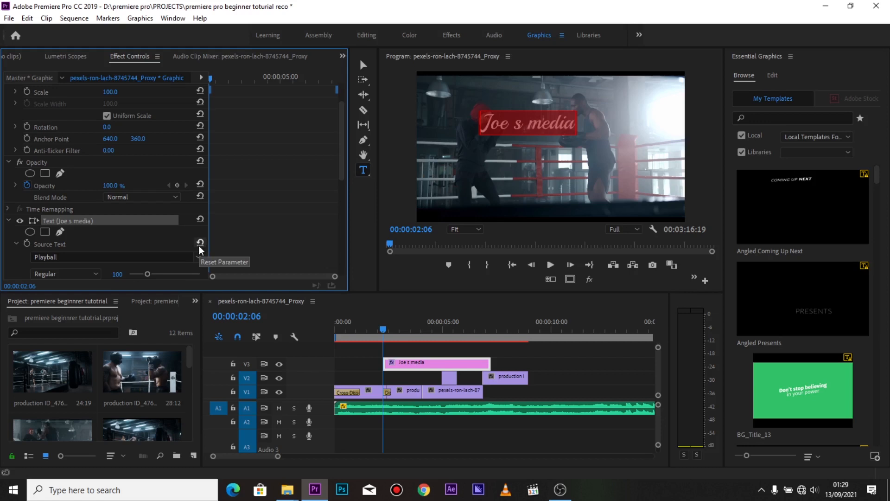
{"action": "key", "text": "ctrl+s"}
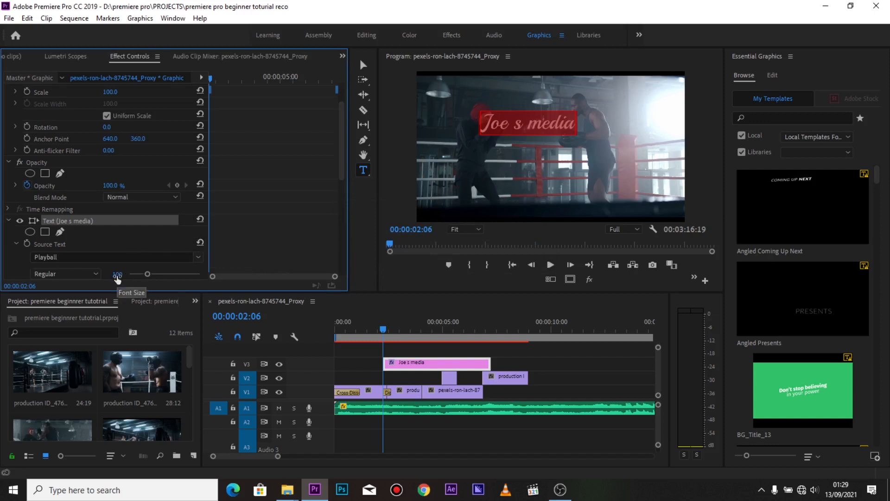
Step: Increase the title text's font size to 114 and bring its Fill appearance settings into view
{"action": "mouse_move", "coordinate": [117, 277]}
{"action": "left_mouse_down"}
{"action": "mouse_move", "coordinate": [141, 277]}
{"action": "mouse_move", "coordinate": [119, 277]}
{"action": "left_mouse_up"}
{"action": "scroll", "coordinate": [120, 277], "scroll_direction": "down", "scroll_amount": 1}
{"action": "scroll", "coordinate": [120, 276], "scroll_direction": "down", "scroll_amount": 4}
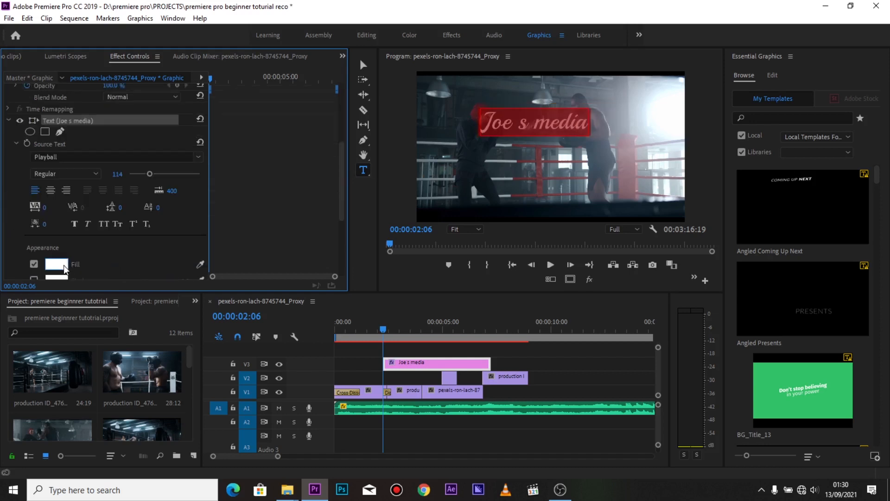
Step: Set the title text's Fill colour to red CA2B2B
{"action": "left_click", "coordinate": [55, 267]}
{"action": "left_click", "coordinate": [407, 261]}
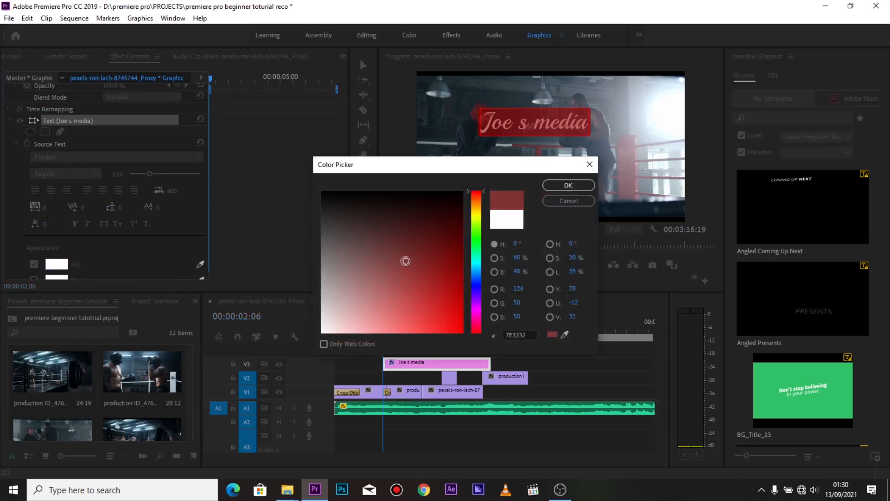
{"action": "left_click", "coordinate": [433, 303]}
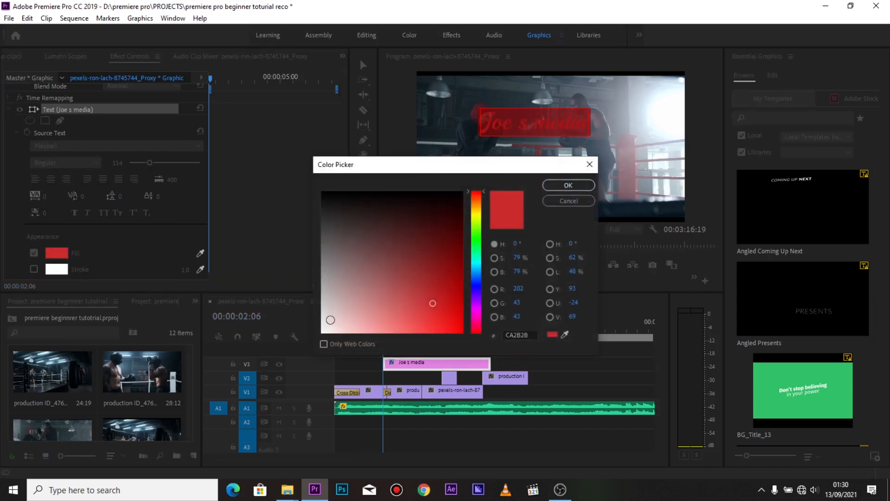
Step: Set the title text's Fill colour to white FFFFFF, and undo and redo the colour change
{"action": "left_click_drag", "start_coordinate": [330, 320], "coordinate": [322, 332]}
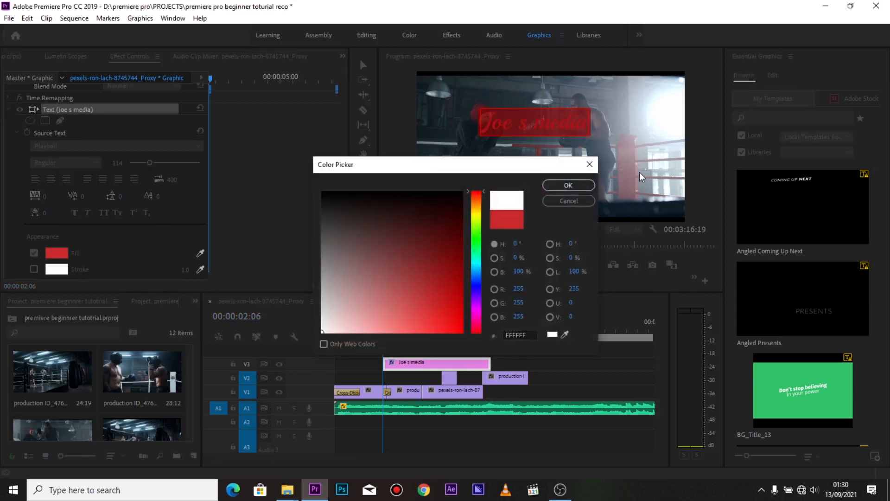
{"action": "left_click", "coordinate": [568, 186]}
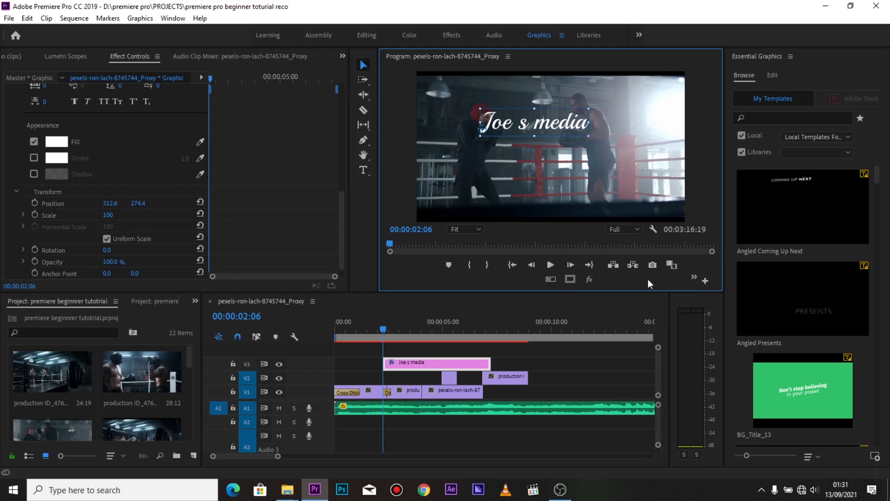
{"action": "key", "text": "ctrl+z"}
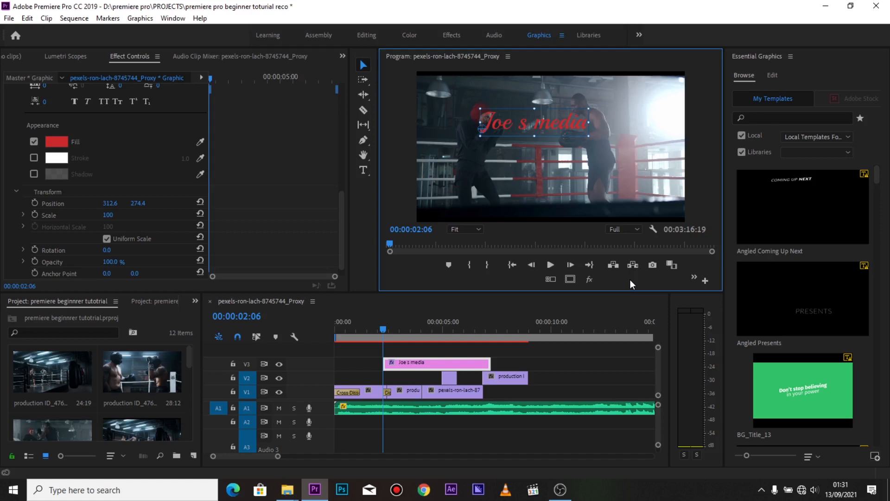
{"action": "key", "text": "ctrl+shift+z"}
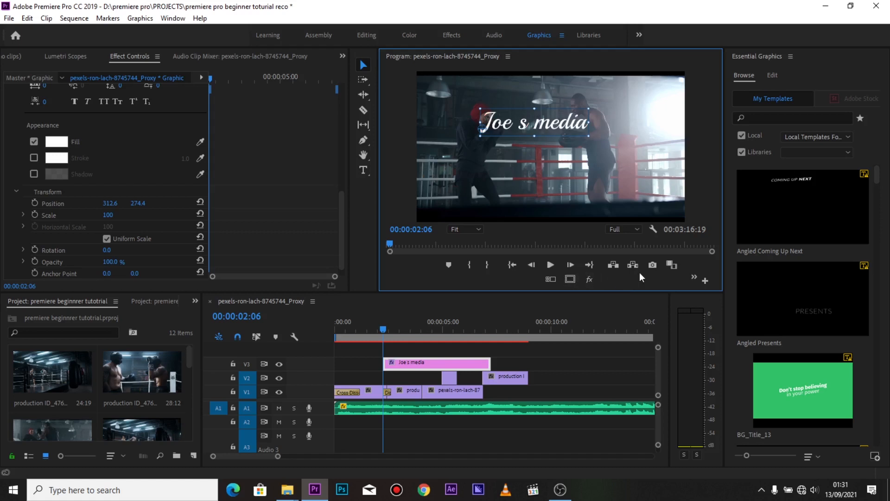
Step: Display the safe margins over the program preview and save the project
{"action": "left_click", "coordinate": [570, 280]}
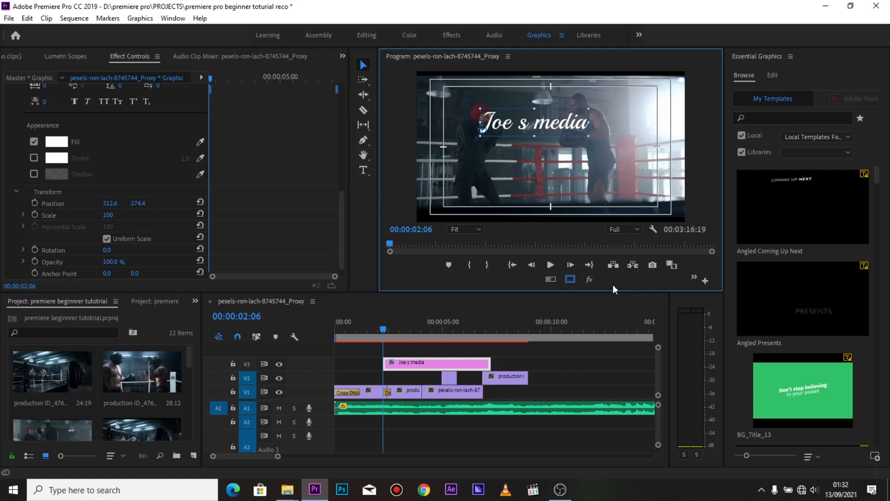
{"action": "key", "text": "ctrl+s"}
Step: Try to add the Safe Margins control to the Program monitor's button layout
{"action": "left_click", "coordinate": [705, 282]}
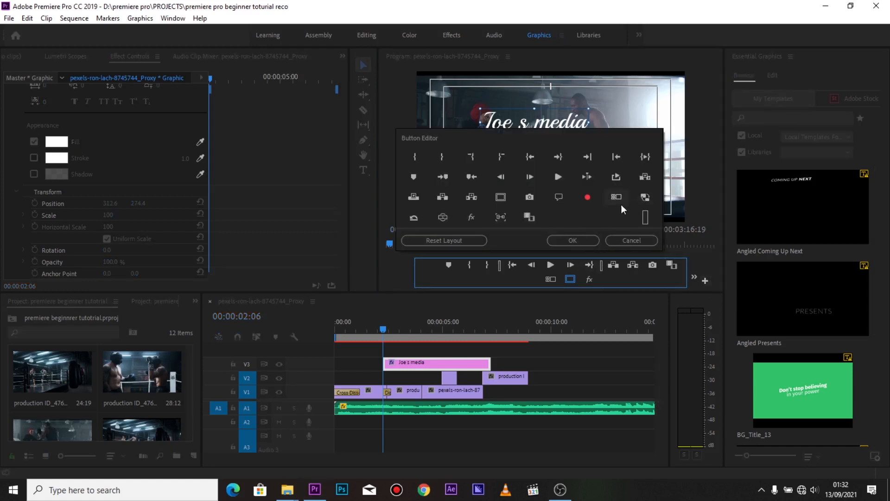
{"action": "left_click", "coordinate": [501, 197]}
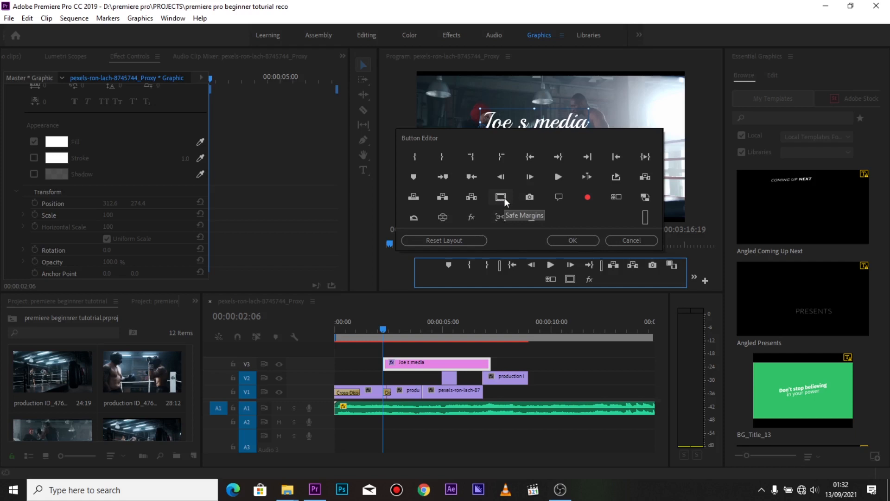
{"action": "left_click_drag", "start_coordinate": [503, 195], "coordinate": [611, 277]}
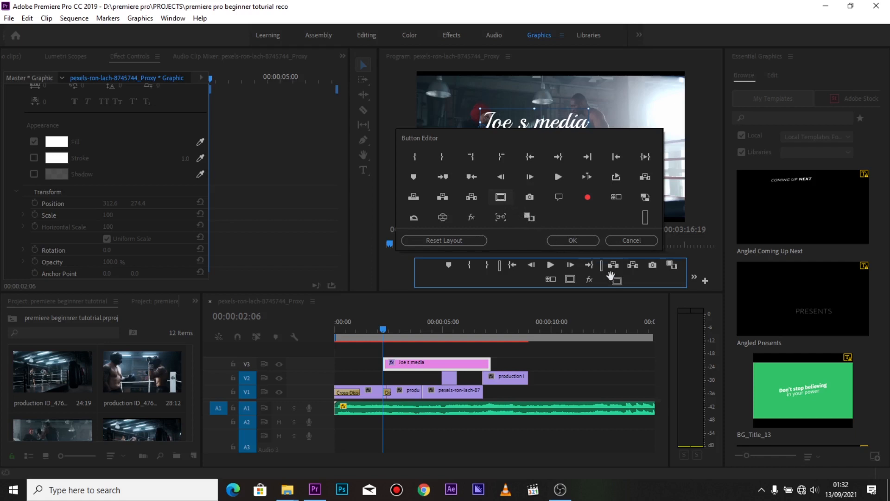
{"action": "left_click_drag", "start_coordinate": [612, 277], "coordinate": [612, 277]}
{"action": "left_click", "coordinate": [631, 241]}
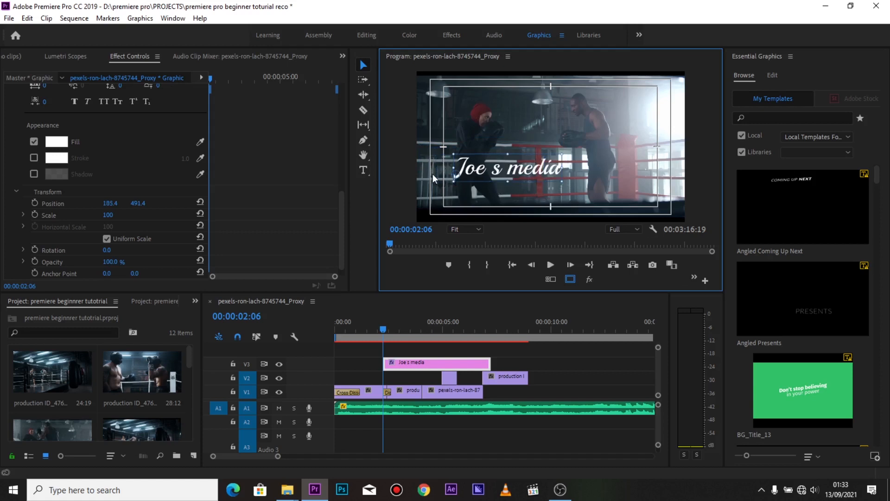
Step: Move the title text past the safe margins near the frame's lower-left edge, to about position 26.3, 499.4
{"action": "left_click_drag", "start_coordinate": [430, 172], "coordinate": [422, 181]}
{"action": "left_click_drag", "start_coordinate": [481, 171], "coordinate": [453, 174]}
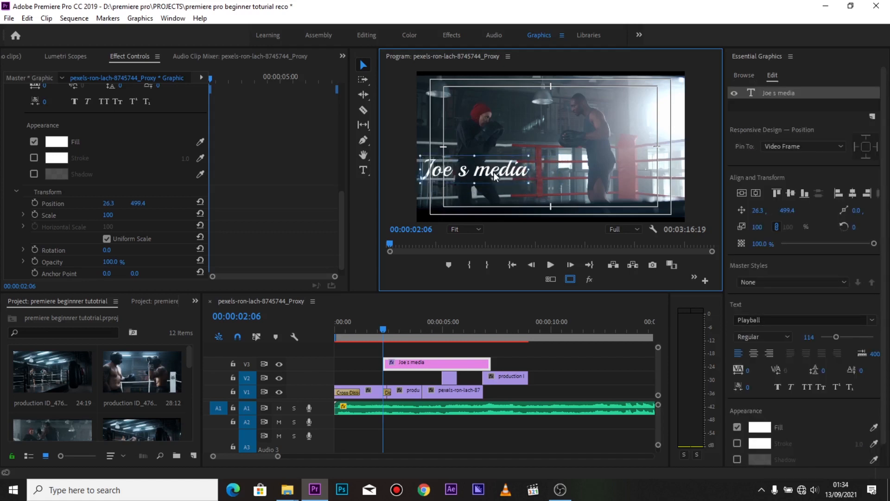
{"action": "left_click", "coordinate": [545, 154]}
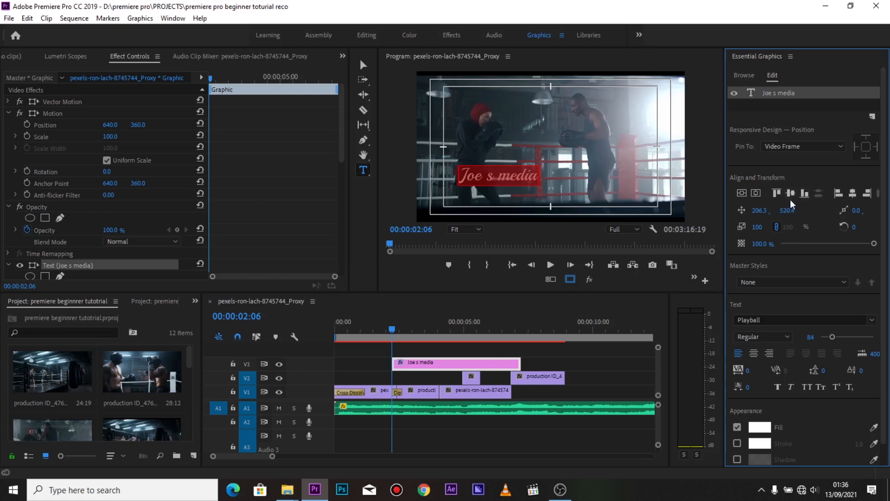
Step: Centre the title text vertically and horizontally in the frame and finish editing the text
{"action": "left_click", "coordinate": [791, 194]}
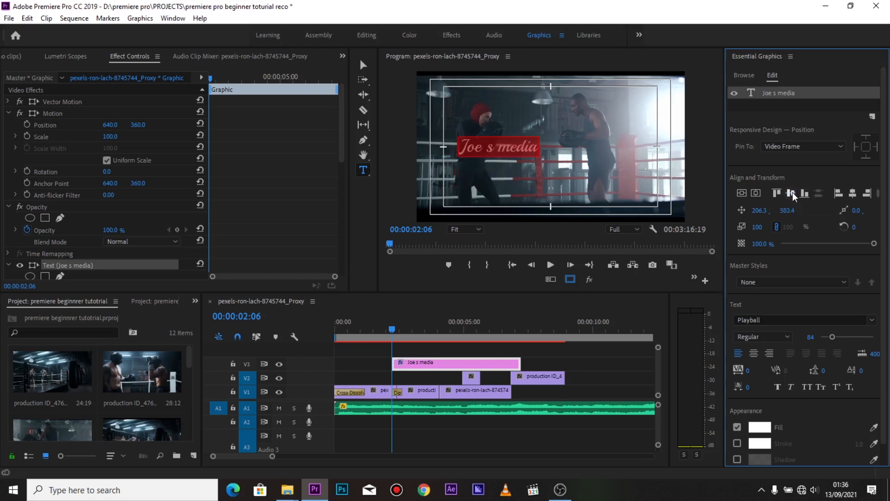
{"action": "left_click", "coordinate": [792, 195]}
{"action": "left_click", "coordinate": [854, 195]}
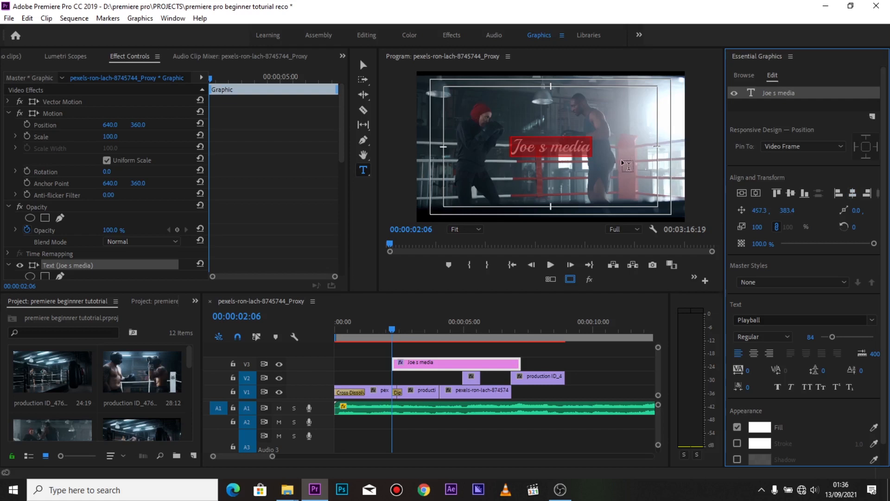
{"action": "key", "text": "Escape"}
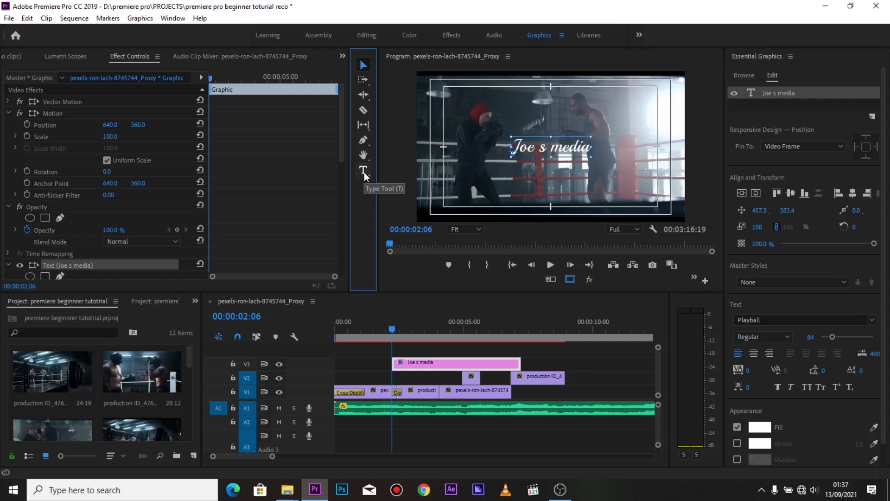
{"action": "left_click", "coordinate": [364, 171]}
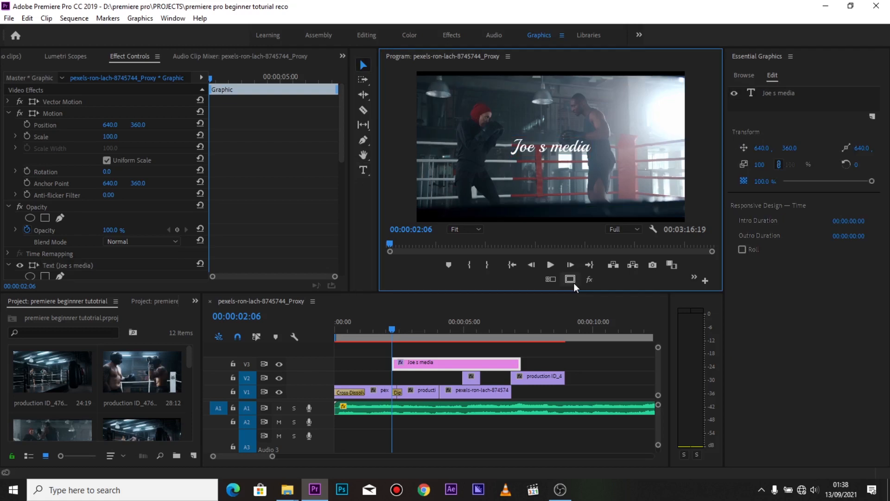
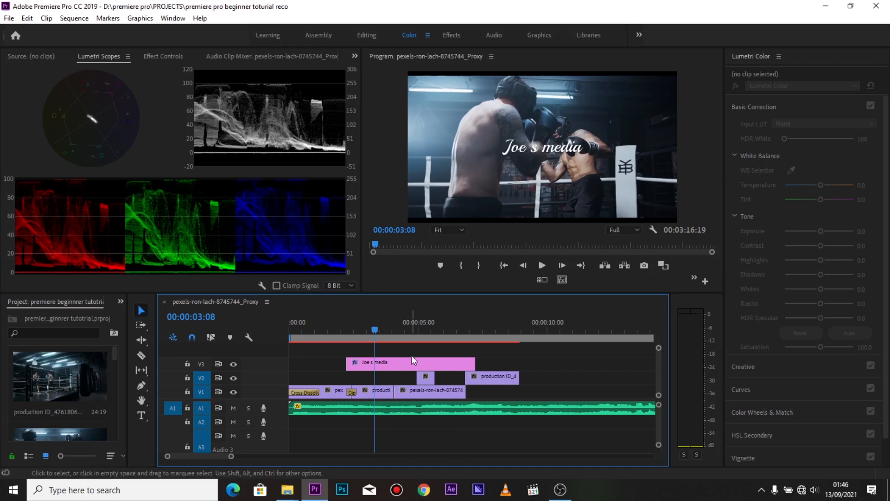
Step: Compare the frame with and without the title by hiding and showing the V3 track, leaving it visible
{"action": "left_click", "coordinate": [380, 393]}
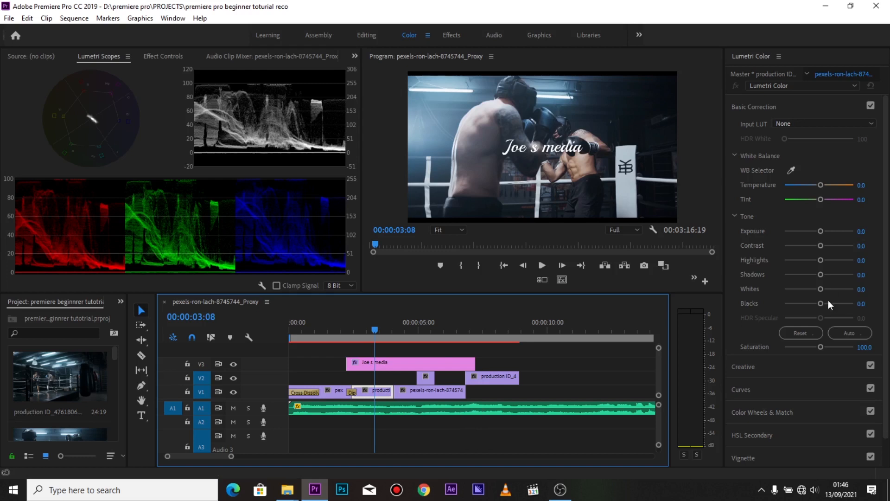
{"action": "left_click", "coordinate": [377, 365]}
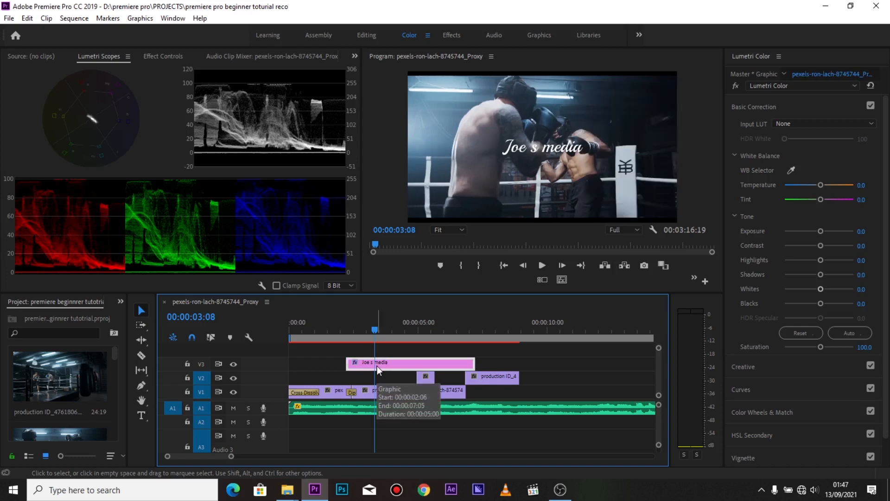
{"action": "left_click", "coordinate": [234, 364]}
{"action": "left_click", "coordinate": [234, 364]}
{"action": "left_click", "coordinate": [234, 364]}
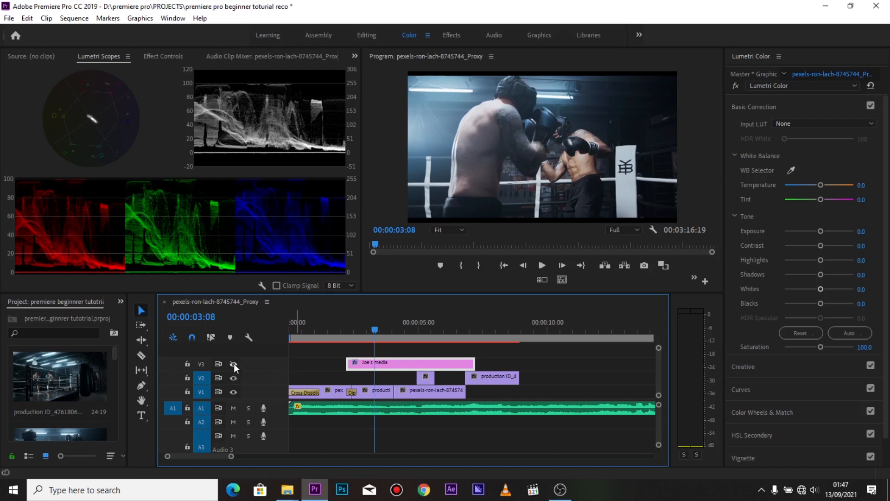
{"action": "left_click", "coordinate": [234, 363]}
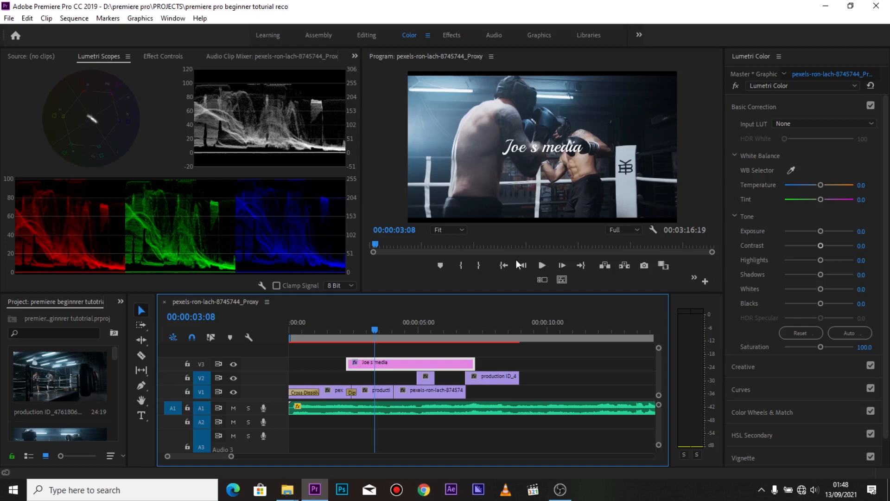
Step: For the V1 clip under the playhead, set Lumetri Highlights to -13.6 and Contrast to 12.0
{"action": "left_click", "coordinate": [378, 391]}
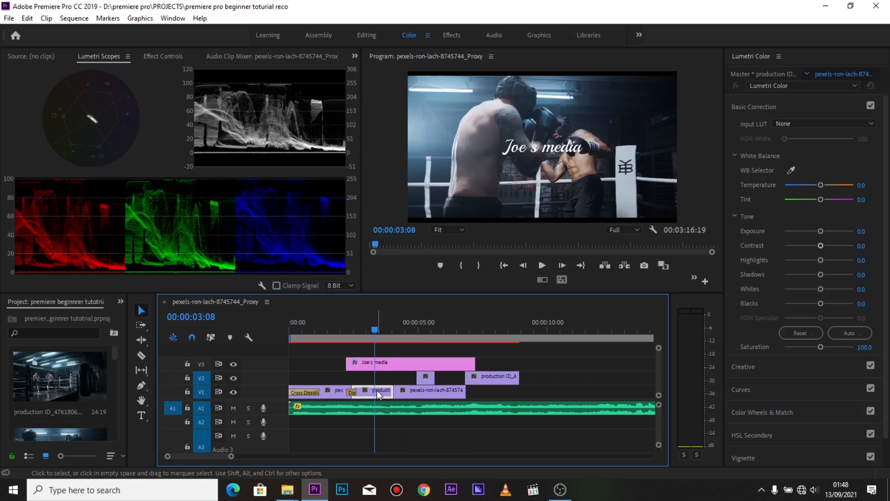
{"action": "key", "text": "ctrl+z"}
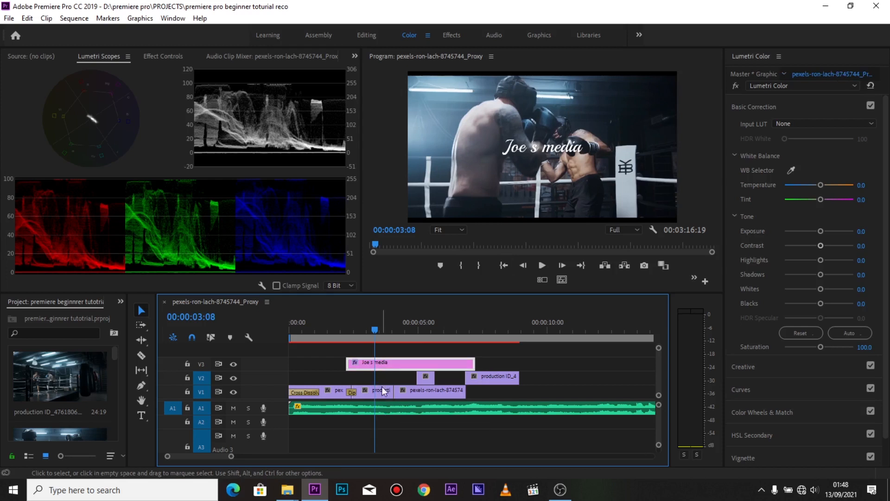
{"action": "left_click", "coordinate": [382, 391]}
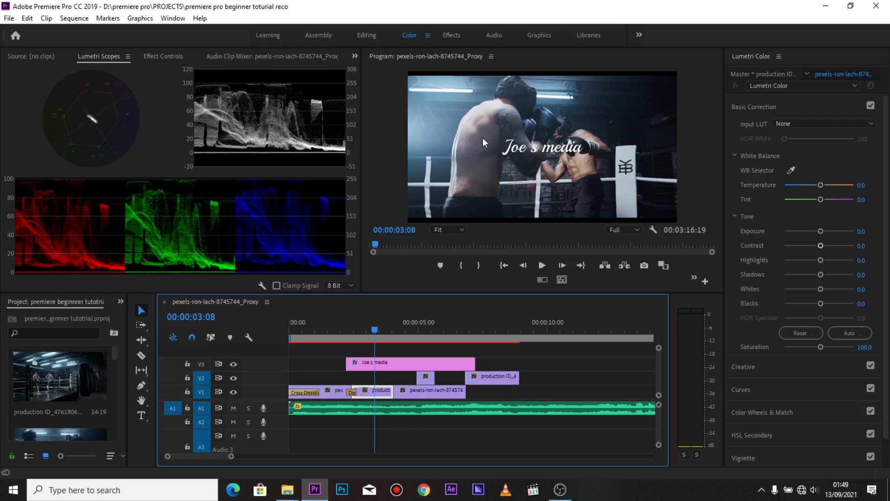
{"action": "left_click_drag", "start_coordinate": [820, 260], "coordinate": [815, 261]}
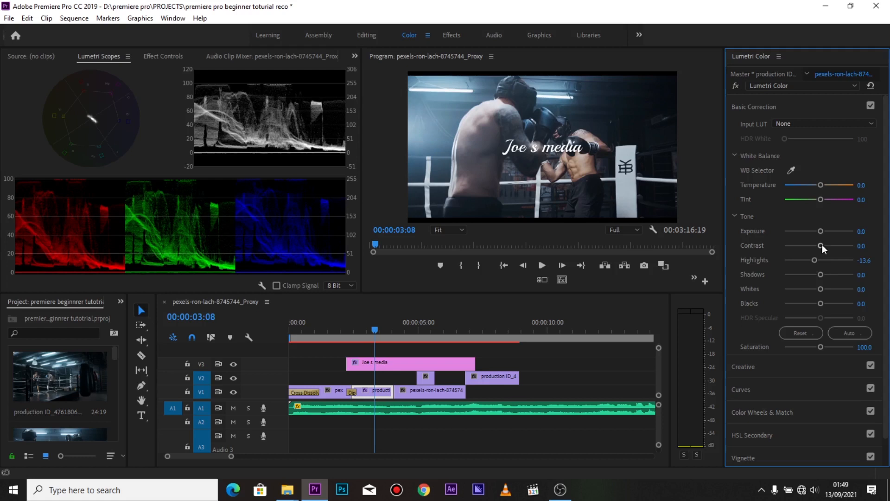
{"action": "left_click_drag", "start_coordinate": [823, 245], "coordinate": [824, 244]}
{"action": "left_click_drag", "start_coordinate": [823, 242], "coordinate": [823, 243]}
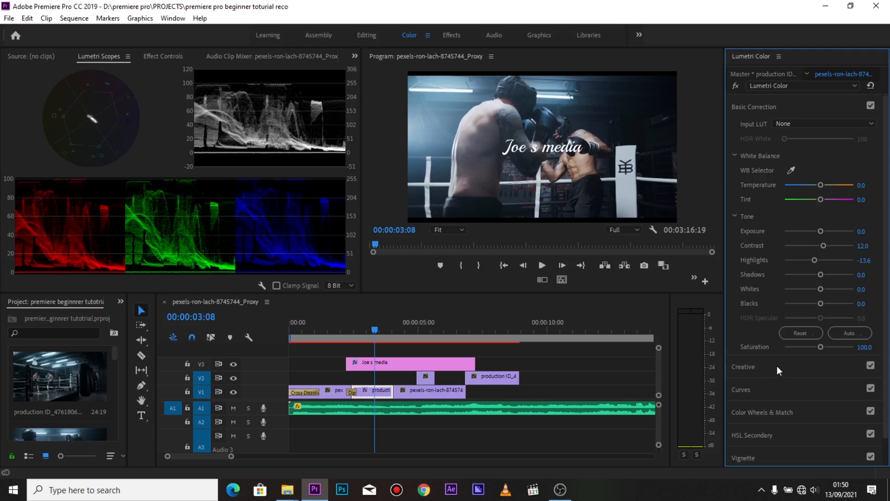
Step: Set the same clip's Vibrance to 20.0 in the Lumetri Creative adjustments and save the project
{"action": "left_click", "coordinate": [778, 366]}
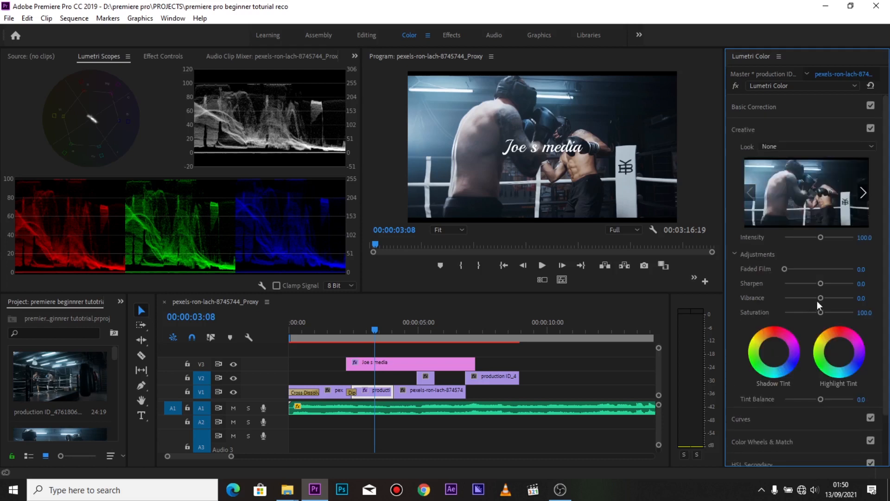
{"action": "left_click_drag", "start_coordinate": [820, 299], "coordinate": [825, 299]}
{"action": "left_click", "coordinate": [736, 88]}
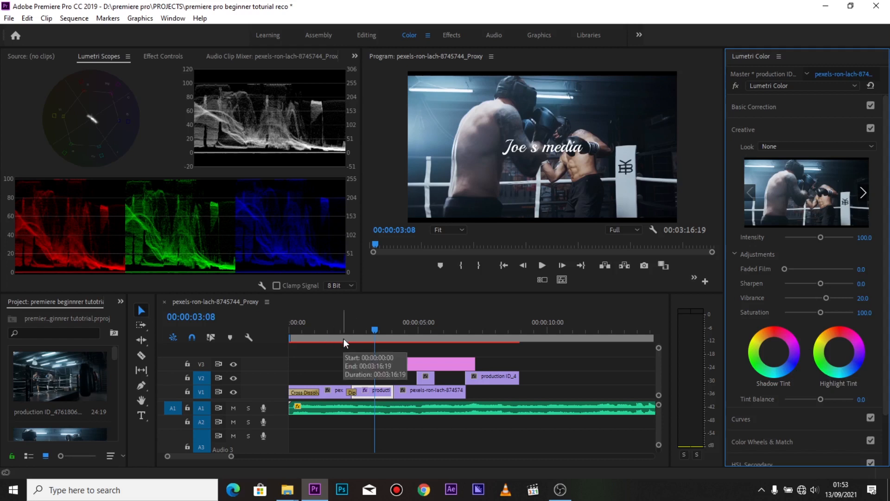
{"action": "key", "text": "ctrl+s"}
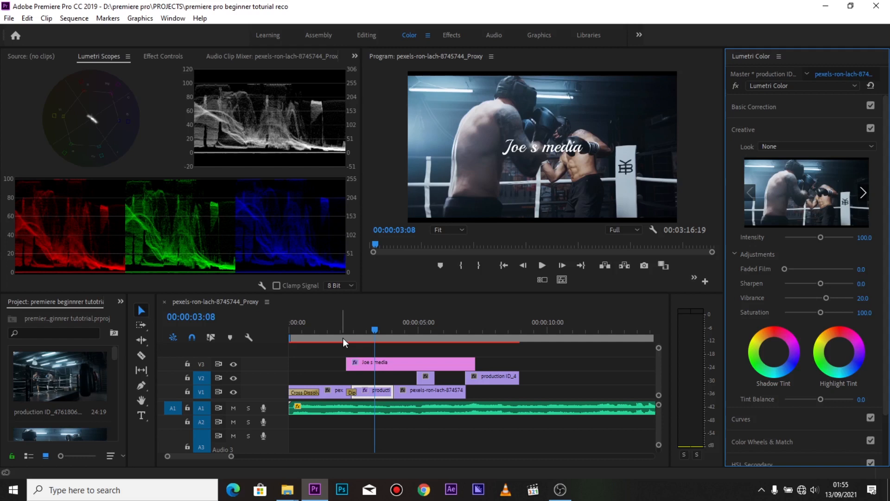
Step: Switch to the Editing workspace and shorten the sequence's work area to end shortly after the 5-second mark
{"action": "left_click", "coordinate": [369, 36]}
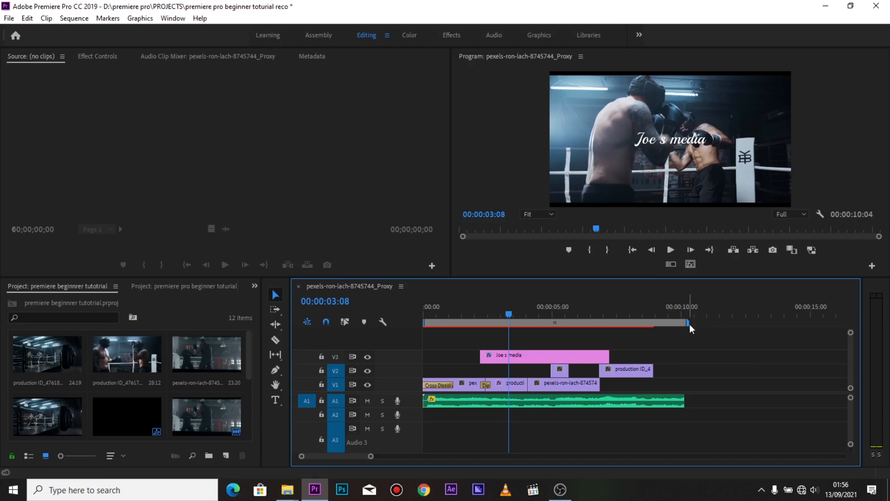
{"action": "left_click_drag", "start_coordinate": [689, 323], "coordinate": [574, 330]}
Step: Set the work area from the sequence start to the end of the last V2 clip and trim the A1 music to that clip's end
{"action": "key", "text": "Home"}
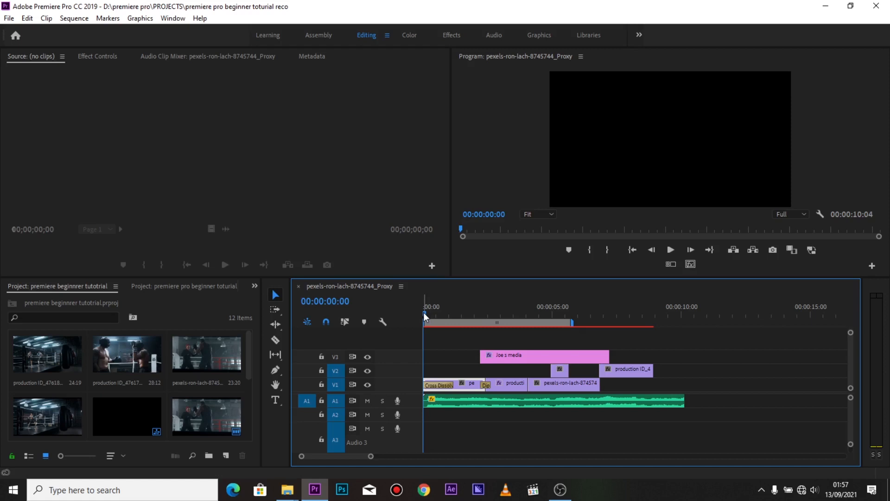
{"action": "left_click_drag", "start_coordinate": [424, 313], "coordinate": [566, 309]}
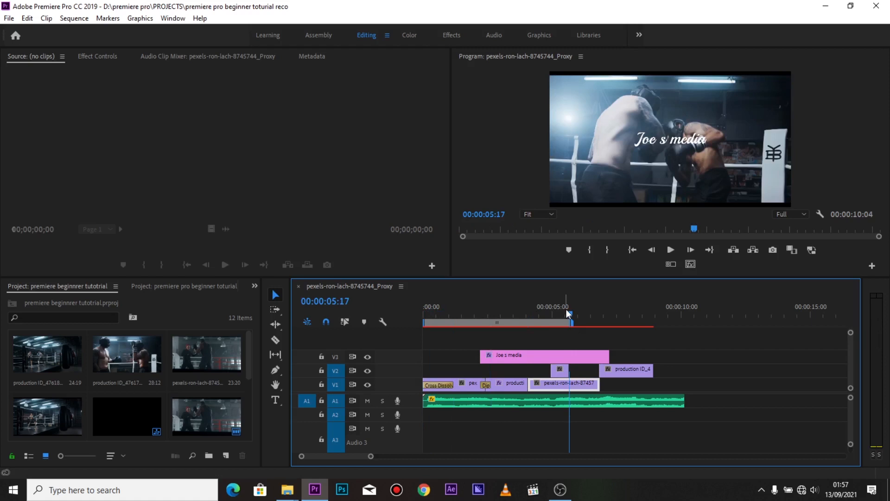
{"action": "key", "text": "Up"}
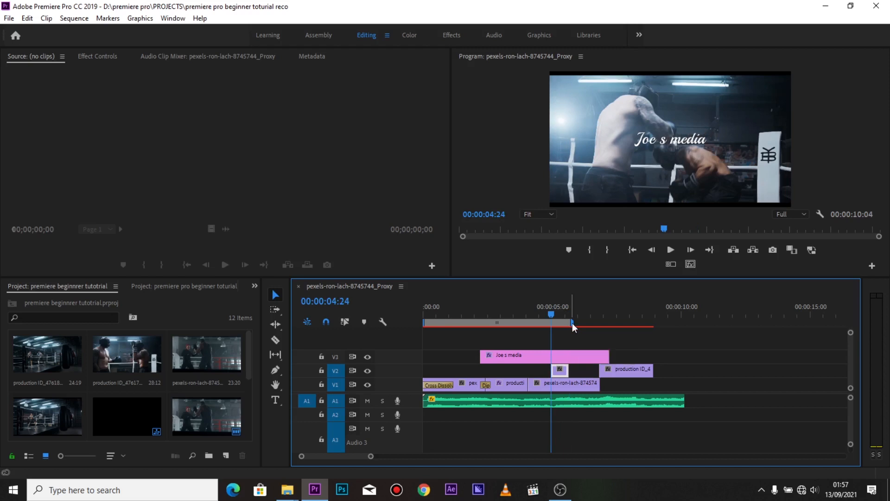
{"action": "left_click_drag", "start_coordinate": [572, 323], "coordinate": [656, 322]}
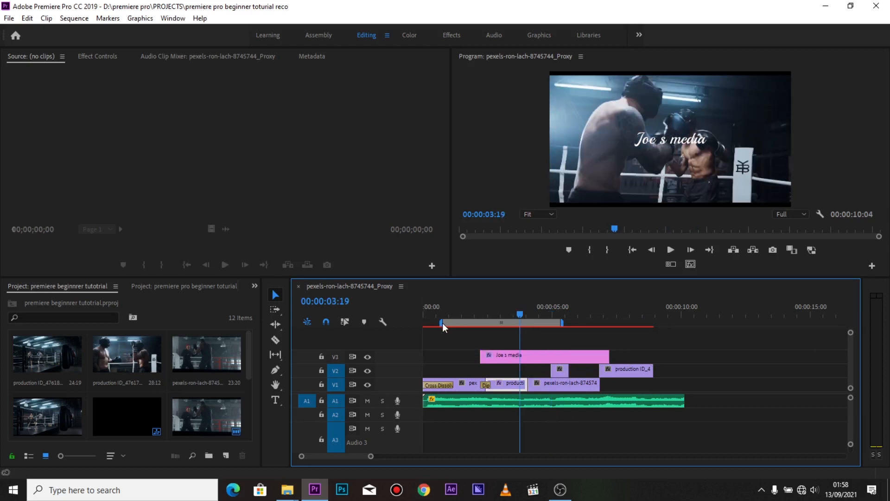
{"action": "left_click_drag", "start_coordinate": [443, 322], "coordinate": [425, 322]}
{"action": "left_click_drag", "start_coordinate": [563, 322], "coordinate": [655, 324]}
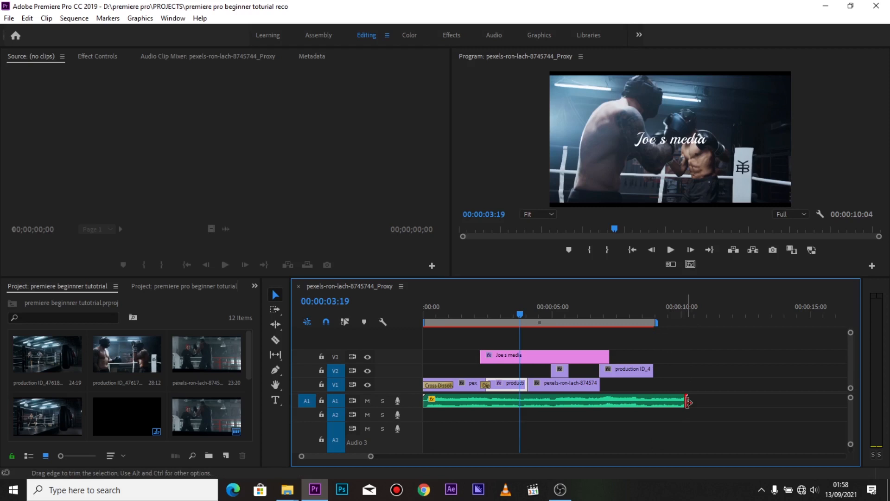
{"action": "left_click_drag", "start_coordinate": [688, 402], "coordinate": [660, 400]}
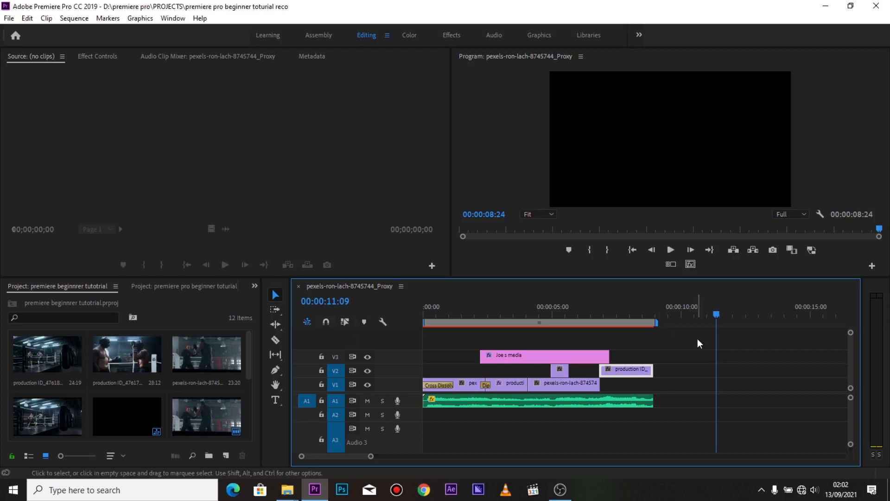
Step: Try extending the work area to about the 10-second mark and bring its end back to the last V2 clip
{"action": "left_click_drag", "start_coordinate": [659, 322], "coordinate": [681, 324]}
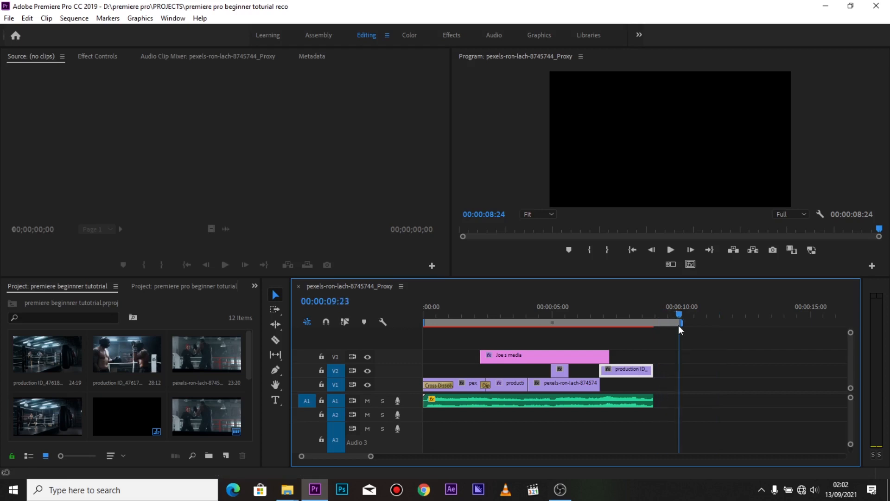
{"action": "left_click_drag", "start_coordinate": [656, 325], "coordinate": [655, 324]}
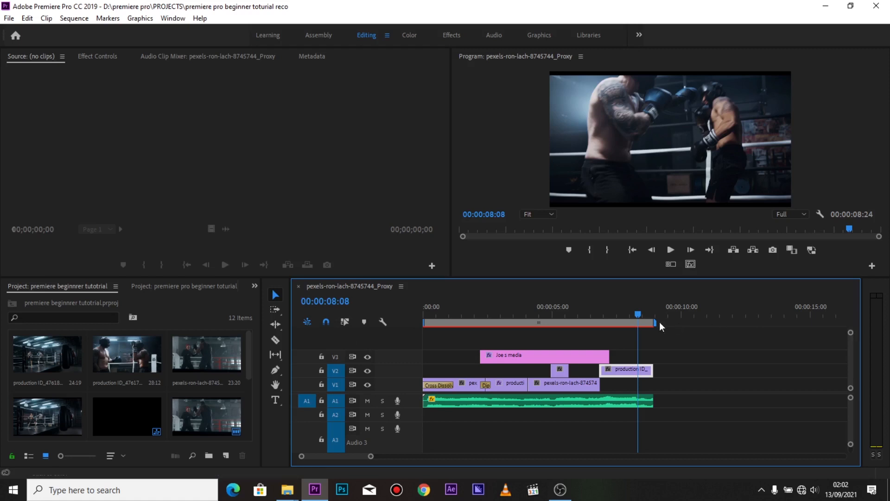
{"action": "mouse_move", "coordinate": [656, 324]}
{"action": "left_mouse_down"}
{"action": "mouse_move", "coordinate": [681, 324]}
{"action": "mouse_move", "coordinate": [660, 324]}
{"action": "left_mouse_up"}
Step: Open the media export settings for the sequence with the H.264 format and the Match Source - High bitrate preset
{"action": "left_click", "coordinate": [10, 19]}
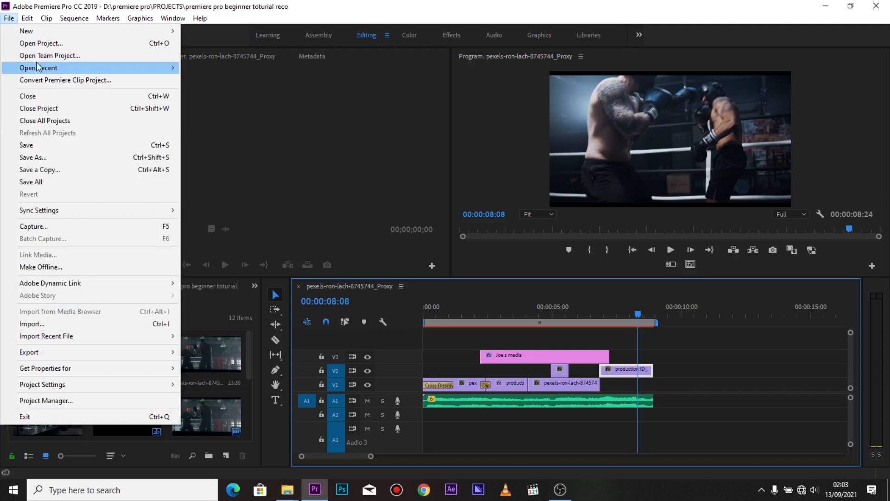
{"action": "mouse_move", "coordinate": [59, 352]}
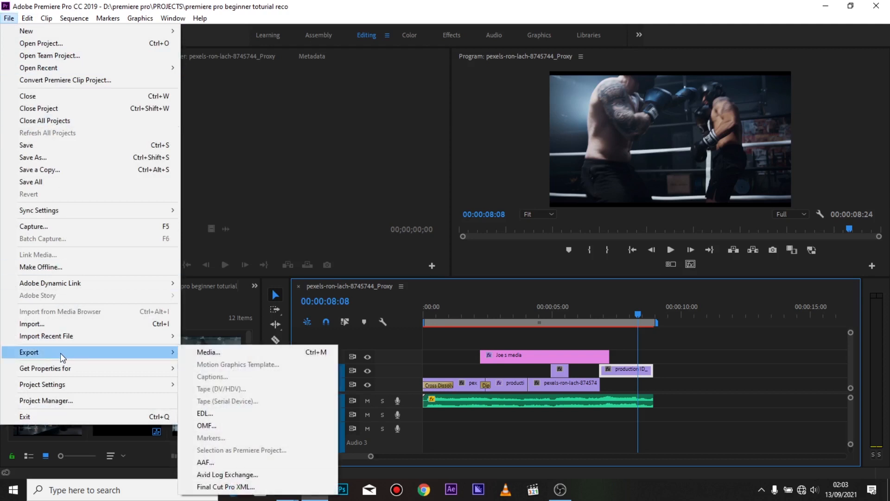
{"action": "left_click", "coordinate": [242, 355]}
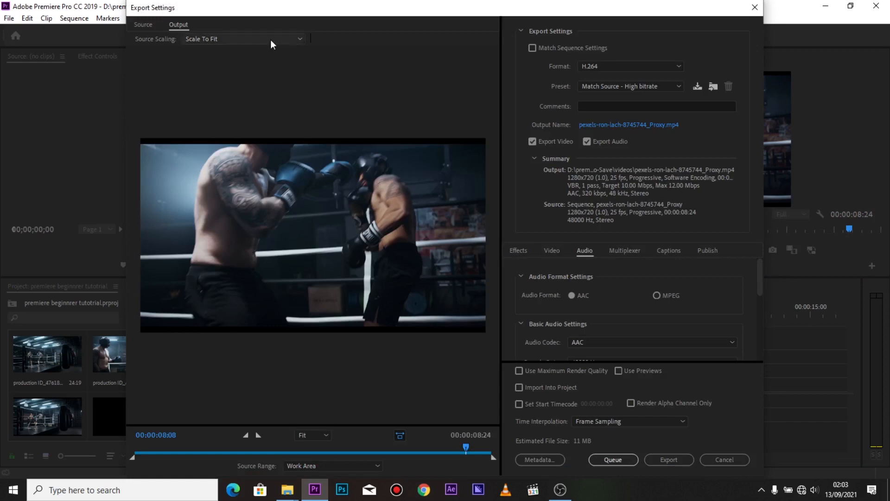
{"action": "left_click", "coordinate": [618, 66]}
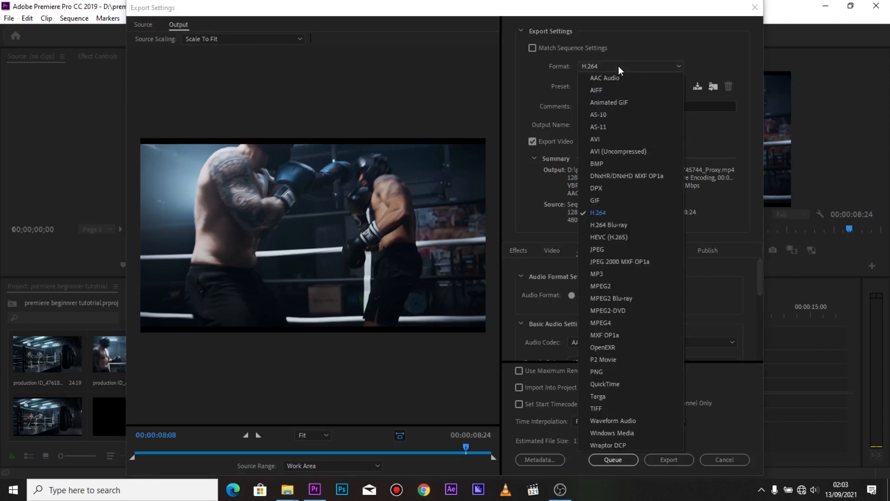
{"action": "left_click", "coordinate": [605, 214]}
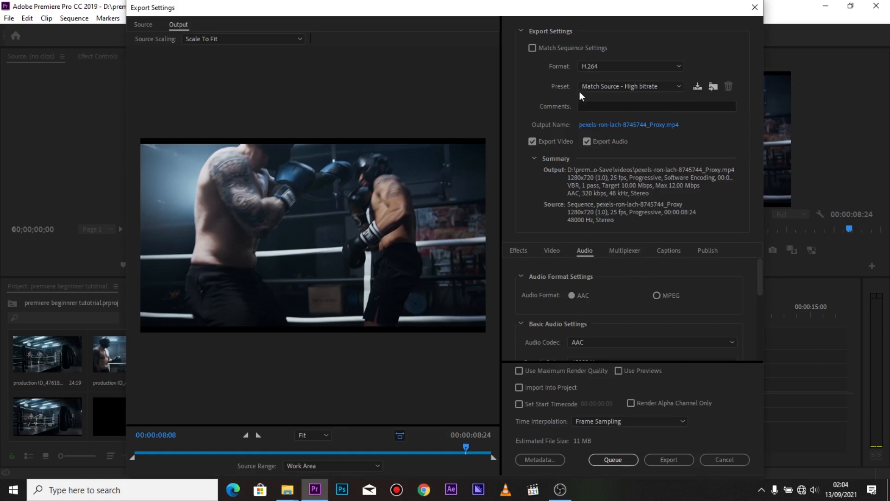
{"action": "left_click", "coordinate": [632, 87]}
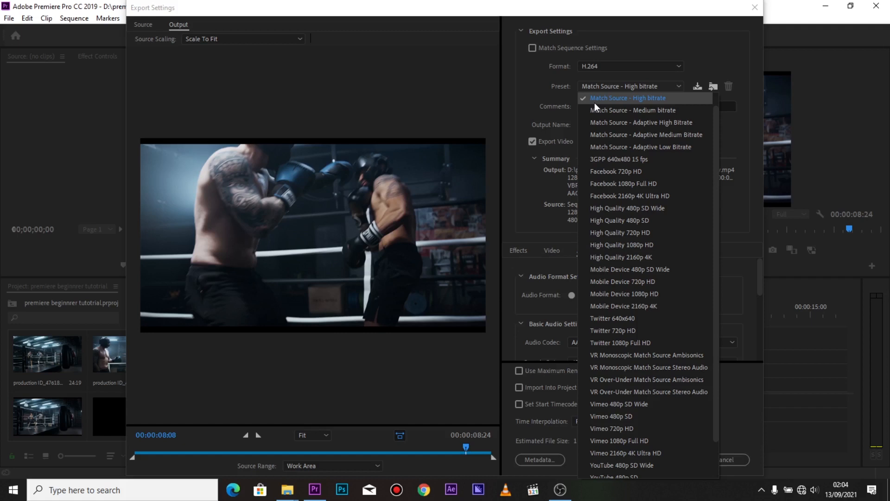
{"action": "left_click", "coordinate": [642, 102]}
Step: Set the export's output file name to "premiere pro beginner tutorial" in the videos folder
{"action": "left_click", "coordinate": [608, 126]}
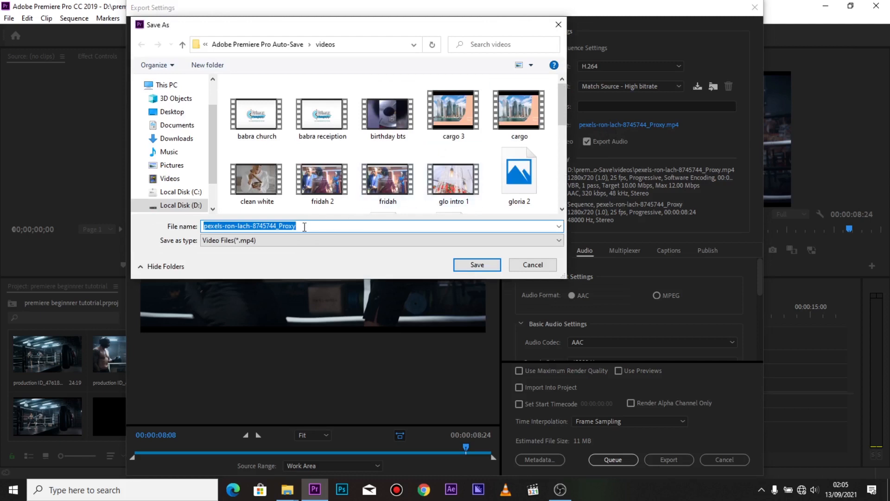
{"action": "left_click", "coordinate": [180, 205]}
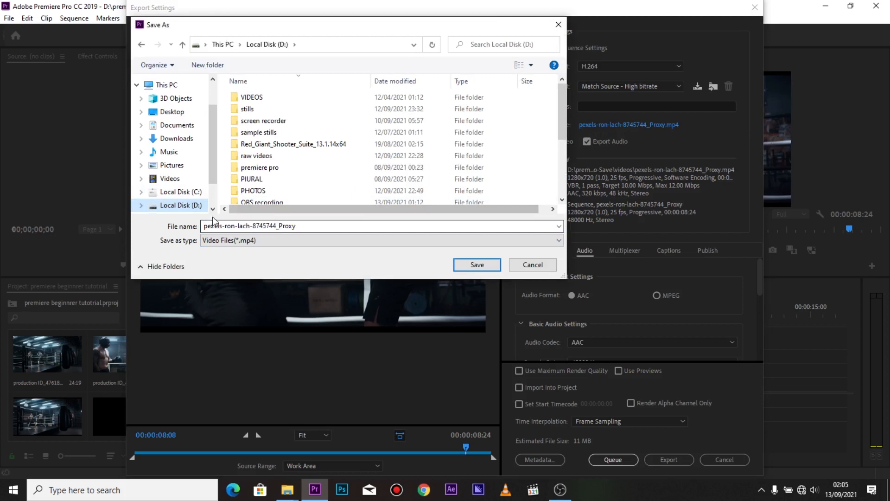
{"action": "left_click_drag", "start_coordinate": [306, 230], "coordinate": [190, 231]}
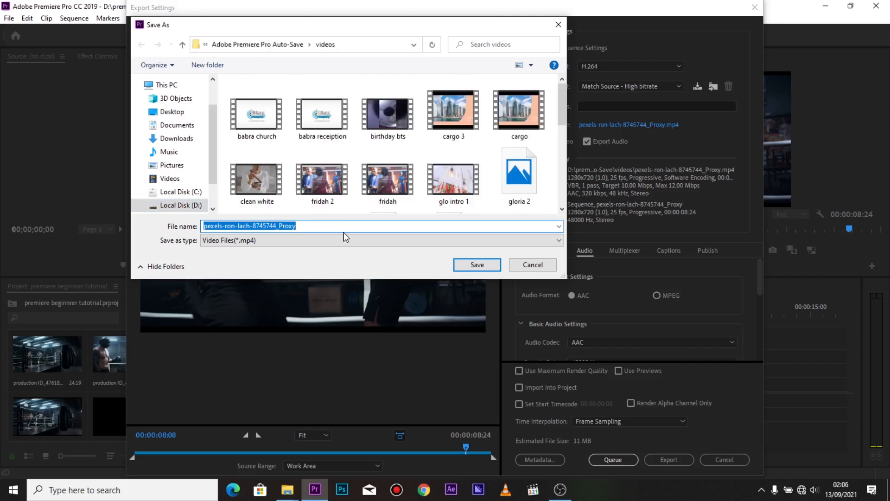
{"action": "type", "text": "pr"}
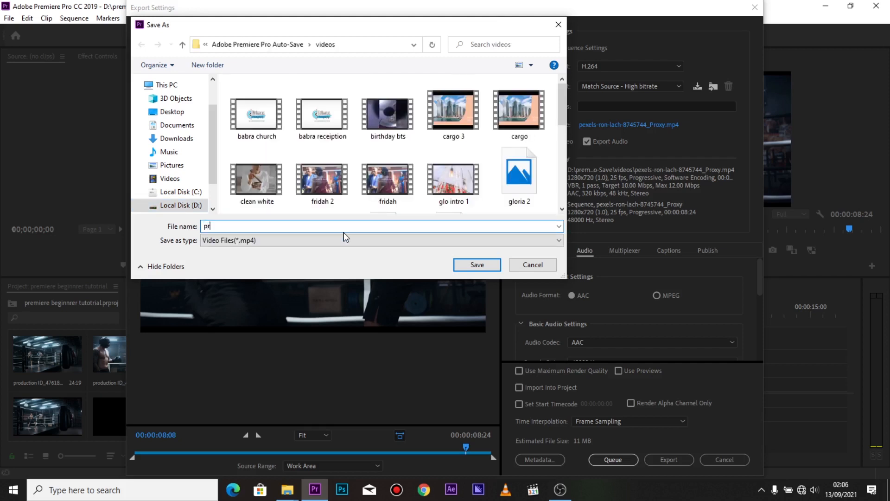
{"action": "type", "text": "emiere pro beginner tutorial"}
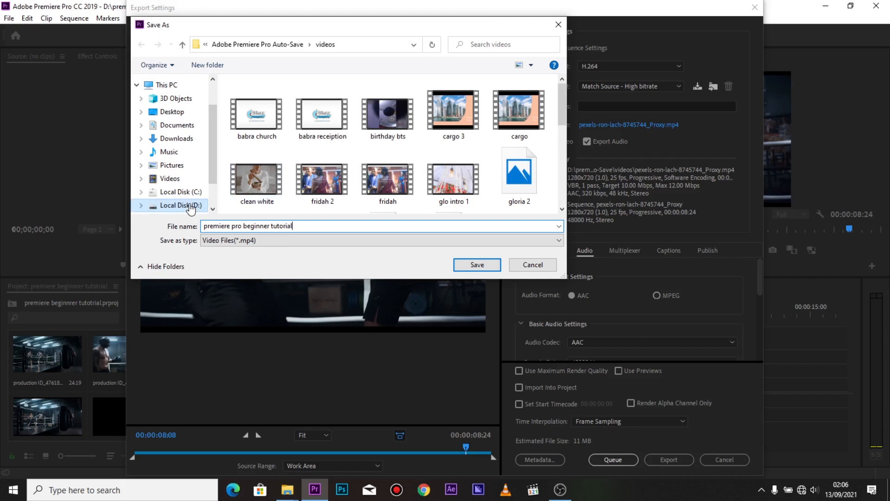
{"action": "left_click", "coordinate": [478, 266]}
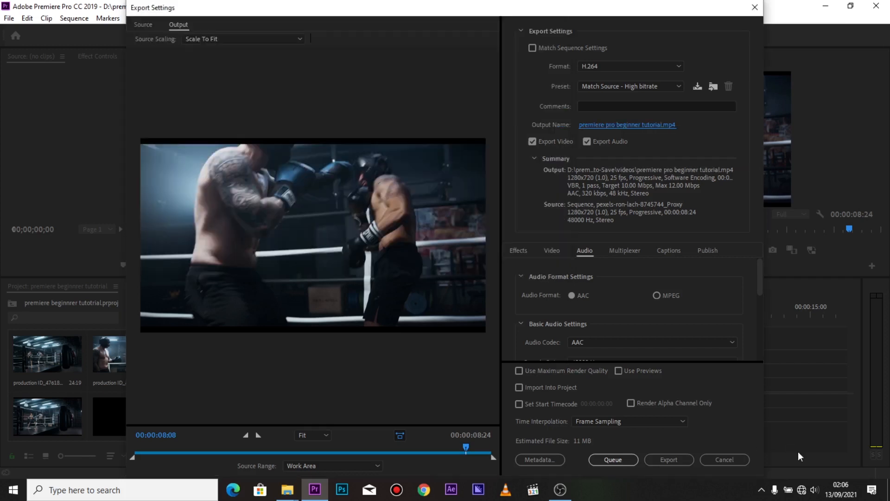